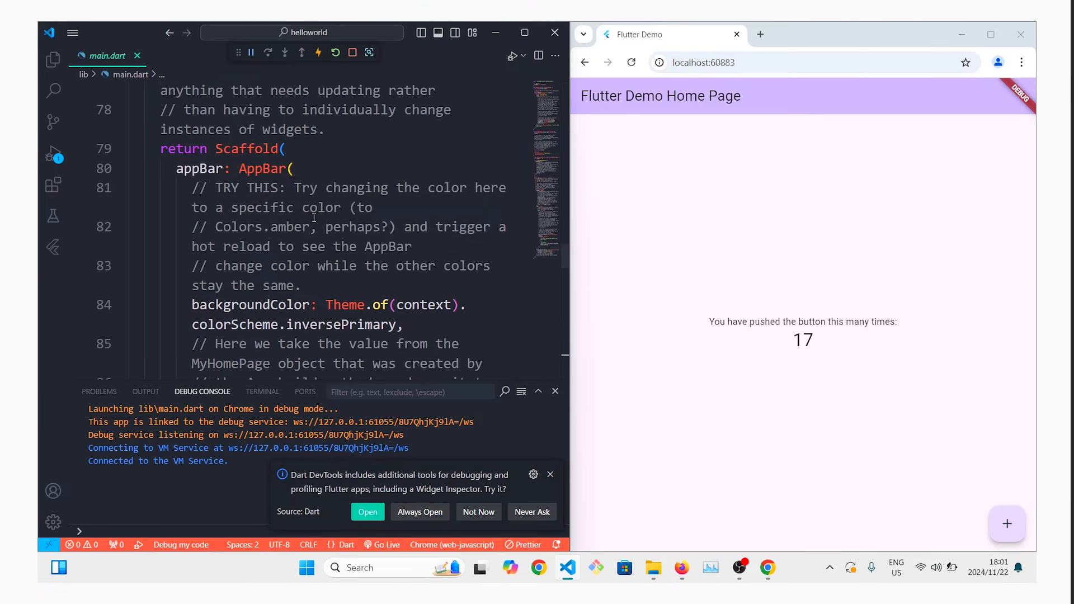
# Read the hardware requirements table in the Flutter guide for Android apps on Windows.
pyautogui.scroll(-10, 343, 284)
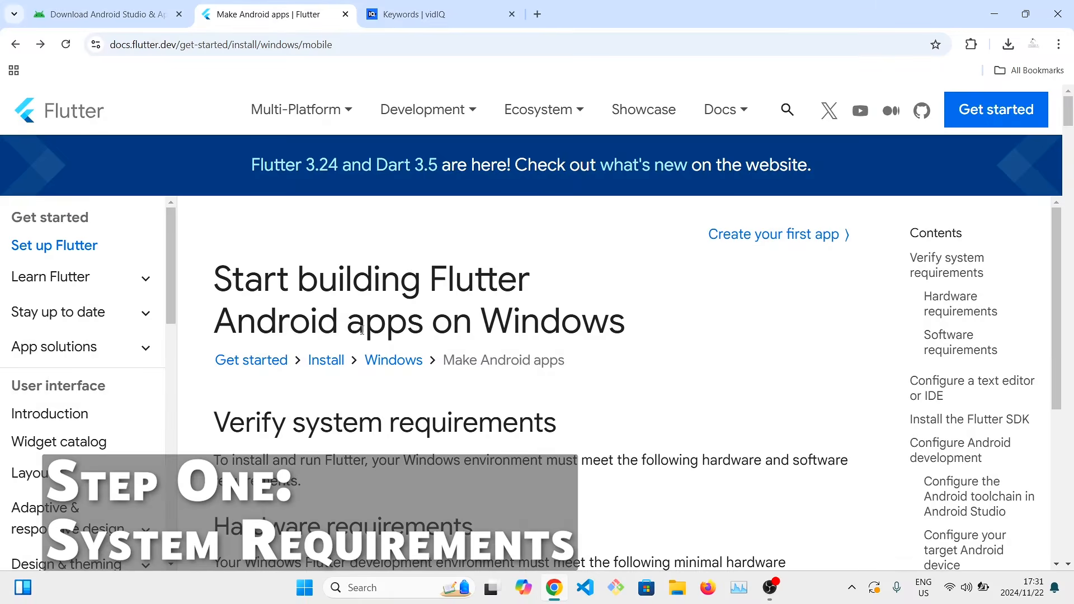
pyautogui.scroll(-5, 371, 313)
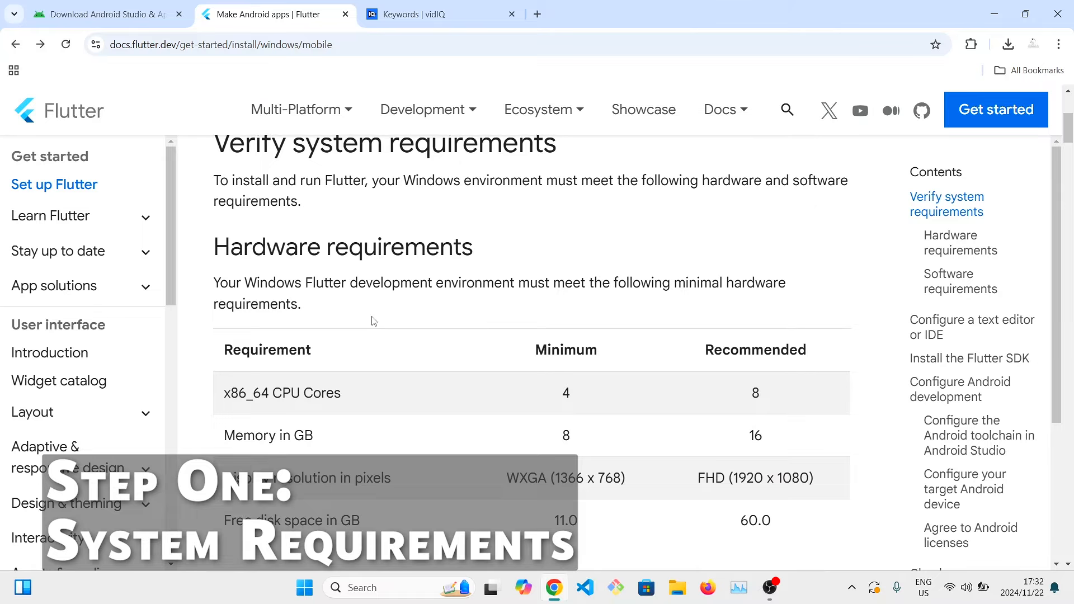
pyautogui.scroll(-2, 374, 321)
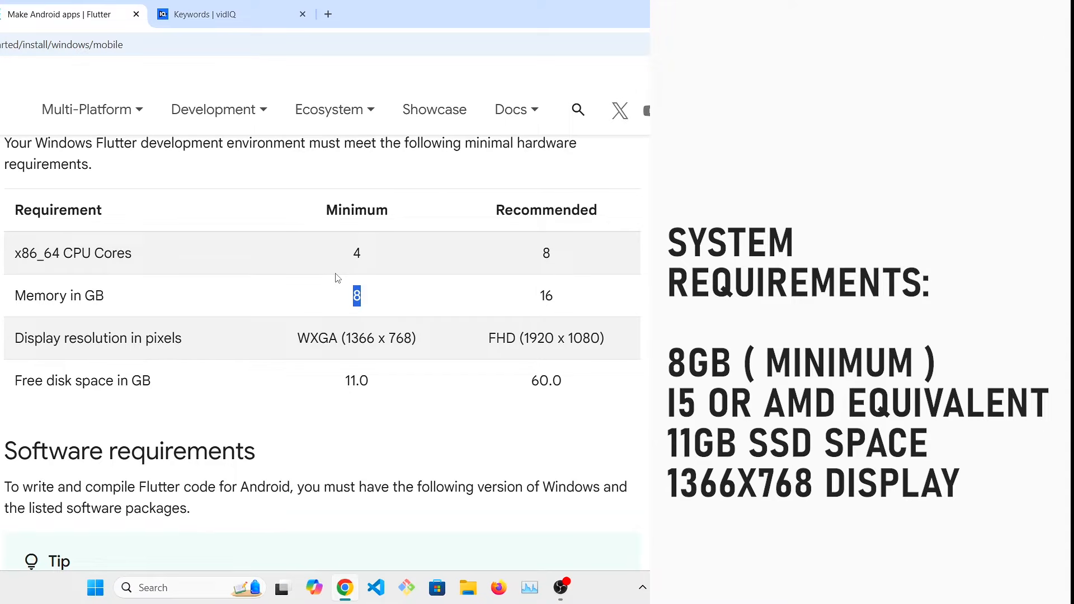
# Open Windows System Information, check the computer's installed memory against the Flutter requirements, and return to the guide.
pyautogui.click(216, 587)
pyautogui.write('sys')
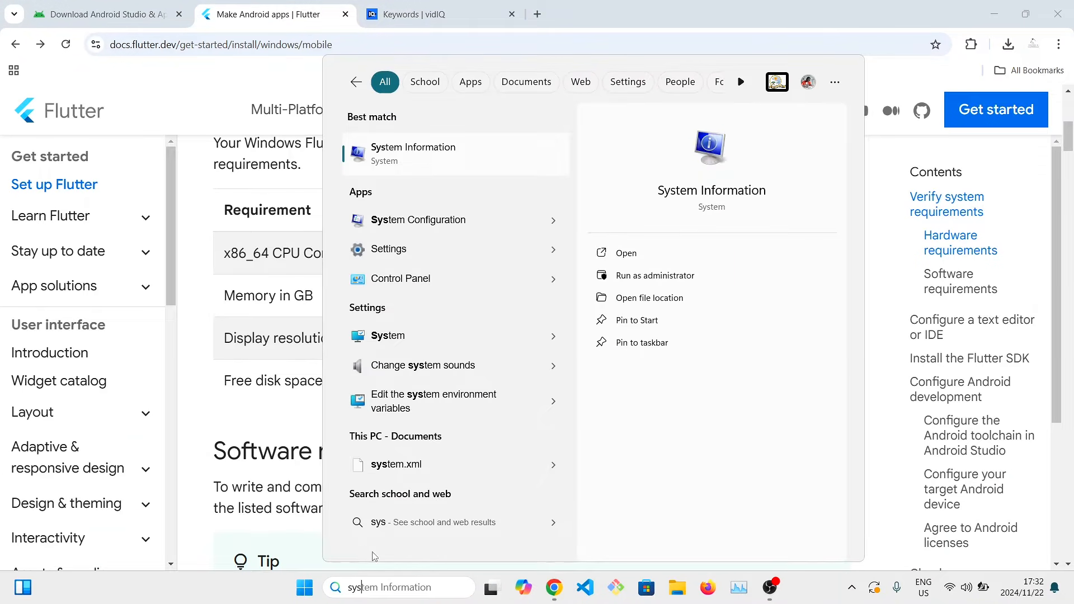
pyautogui.click(673, 258)
pyautogui.scroll(-4, 518, 404)
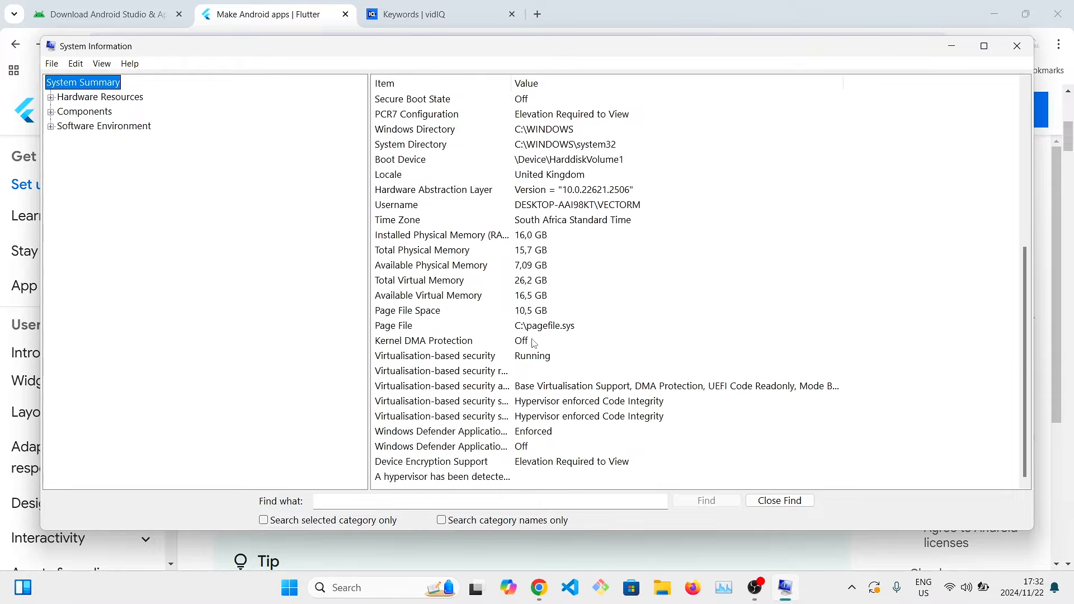
pyautogui.click(482, 298)
pyautogui.click(886, 17)
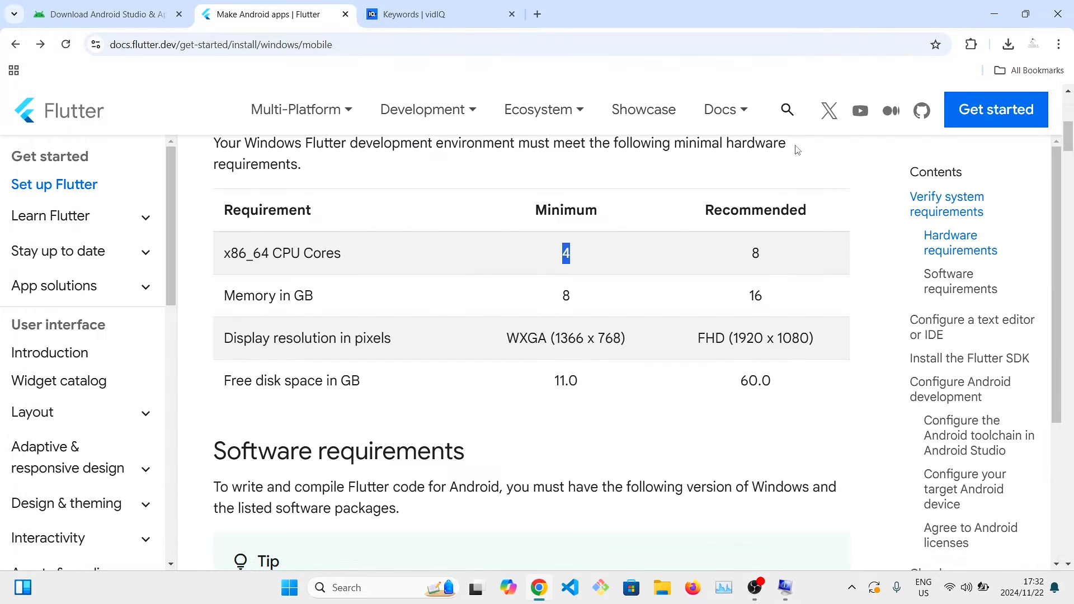
# Check the memory and free disk space requirements and read the required development tools in the Flutter guide.
pyautogui.moveTo(766, 299); pyautogui.dragTo(734, 302)
pyautogui.doubleClick(570, 381)
pyautogui.scroll(-8, 547, 347)
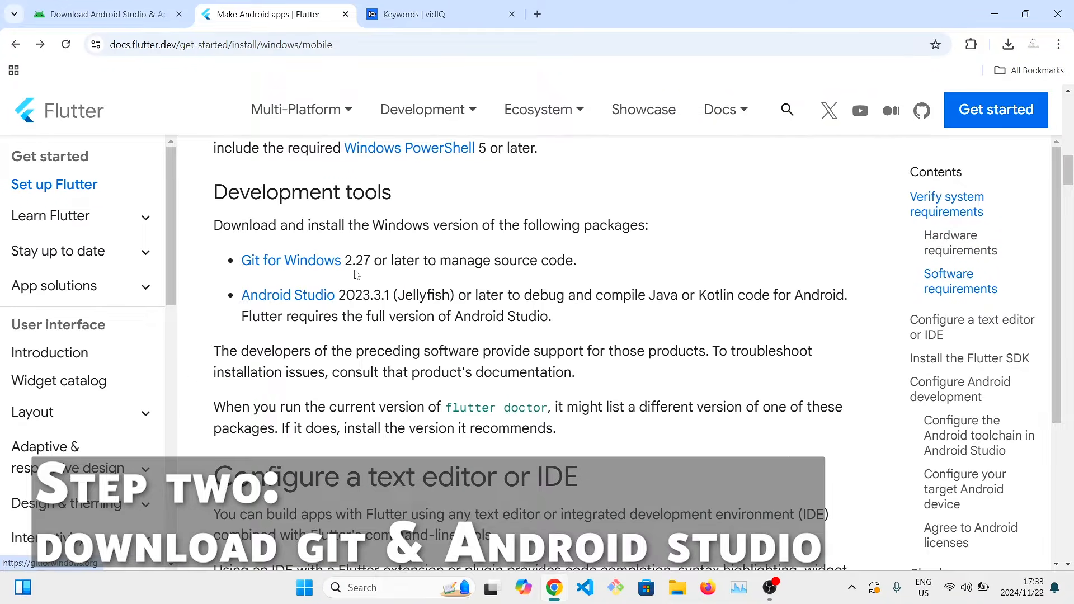
pyautogui.click(1007, 45)
pyautogui.click(865, 143)
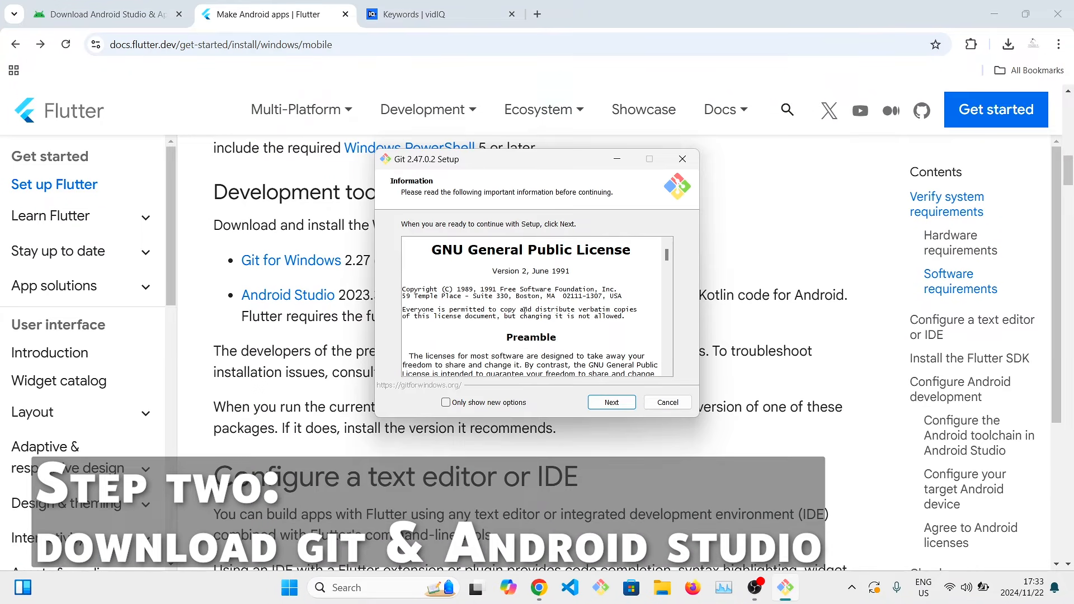
pyautogui.scroll(-3, 524, 309)
pyautogui.moveTo(699, 396); pyautogui.dragTo(826, 352)
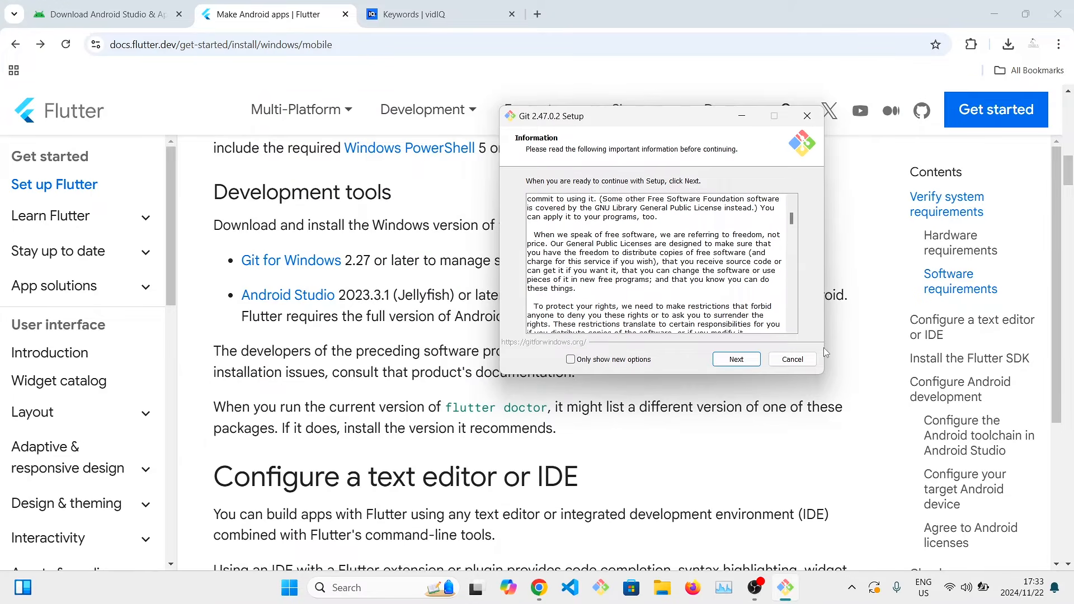
pyautogui.click(793, 359)
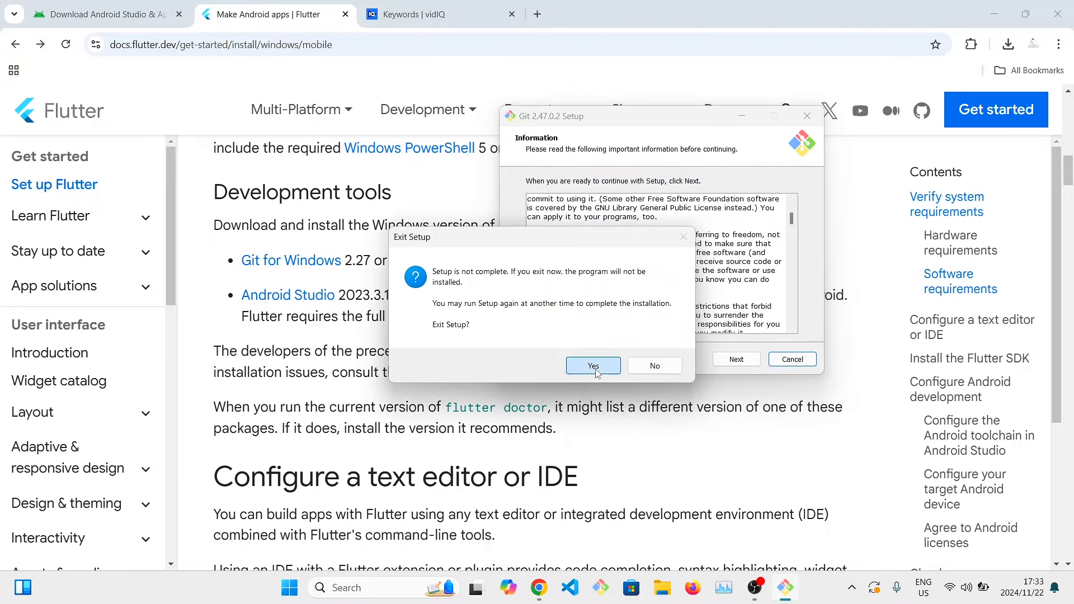
pyautogui.click(593, 366)
# Go to the Android Studio download page and launch the downloaded android-studio-2024.2.1.11-windows.exe installer.
pyautogui.click(305, 307)
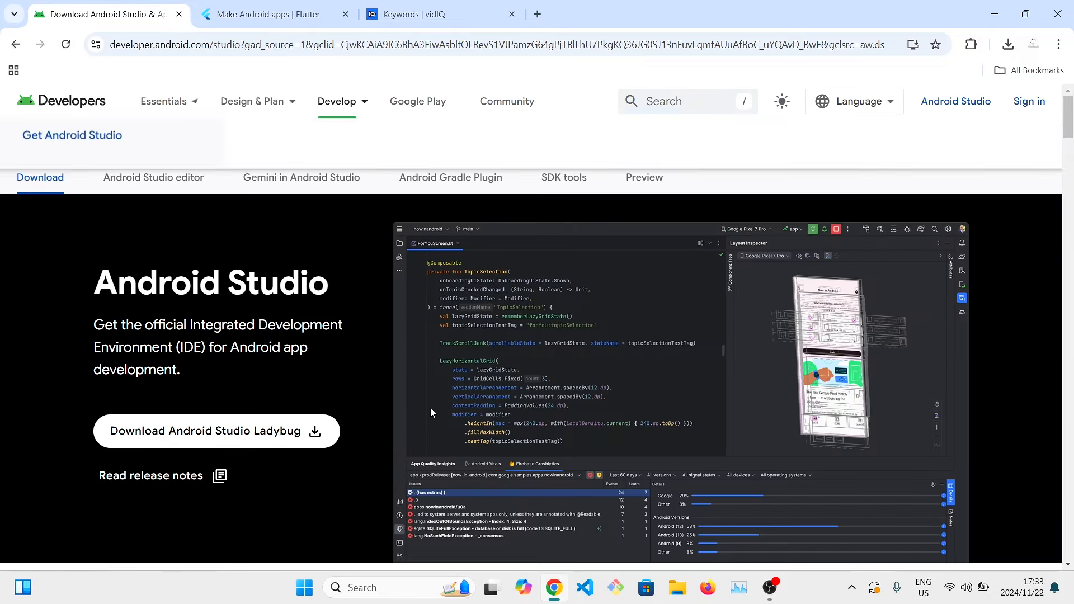
pyautogui.click(1008, 44)
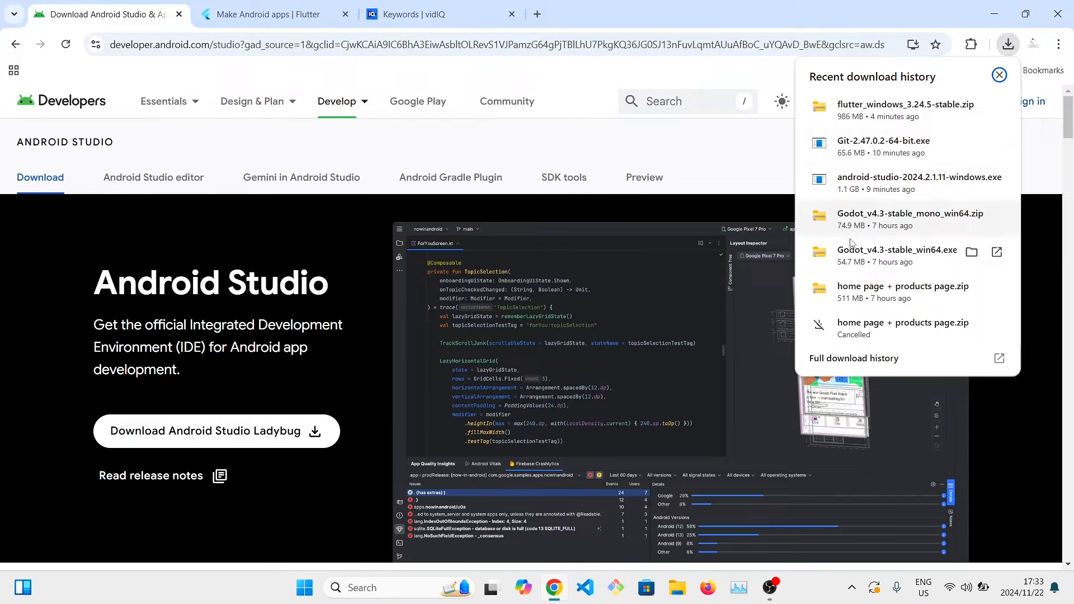
pyautogui.click(870, 187)
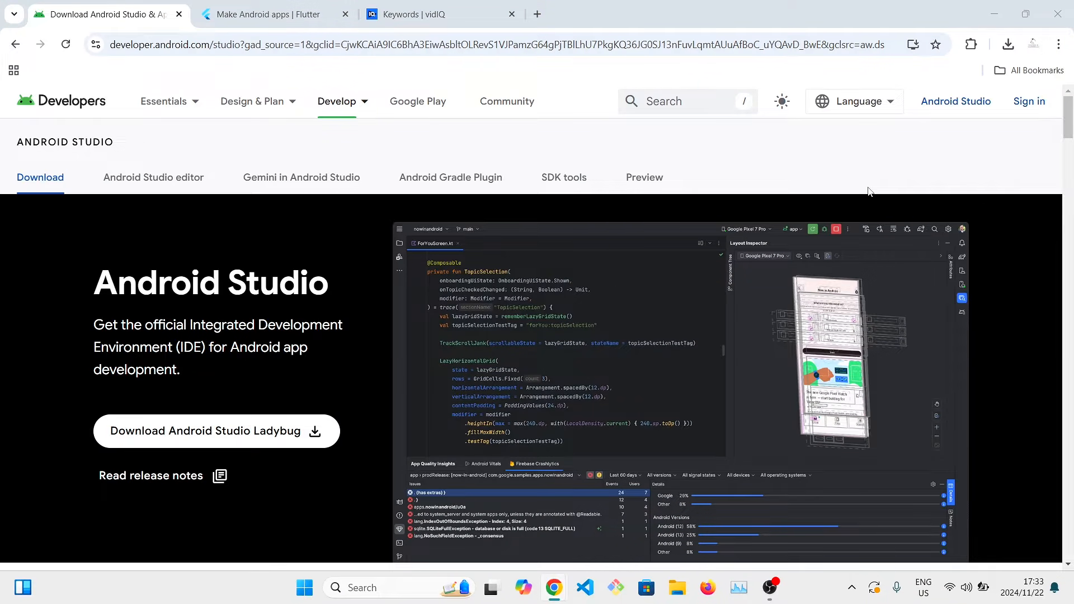
# Install Android Studio with Android Virtual Device in C:\Program Files\Android\Android Studio and show the installation details.
pyautogui.click(617, 402)
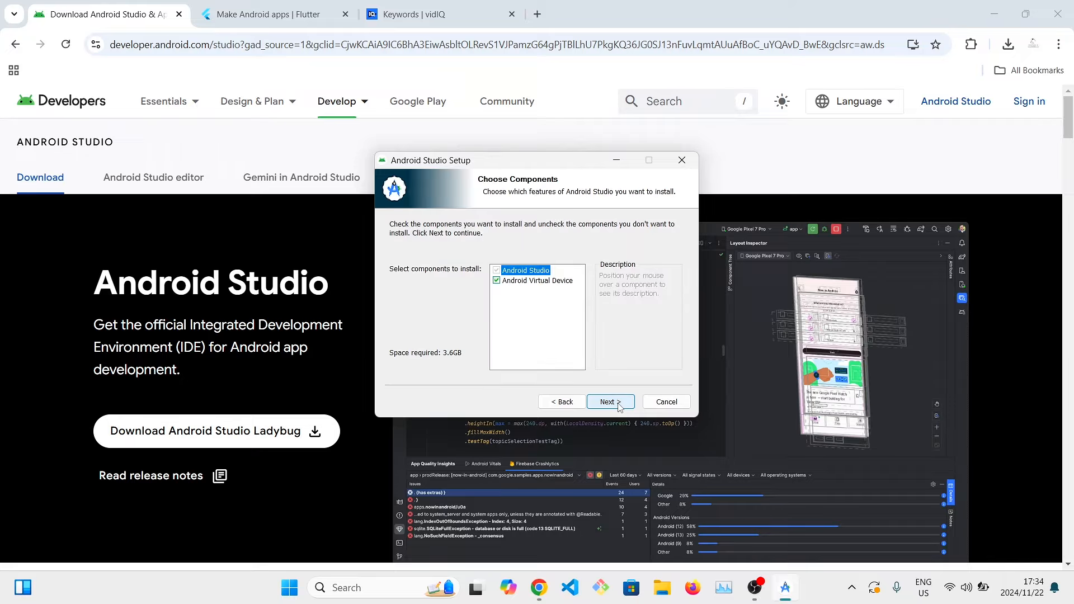
pyautogui.click(619, 405)
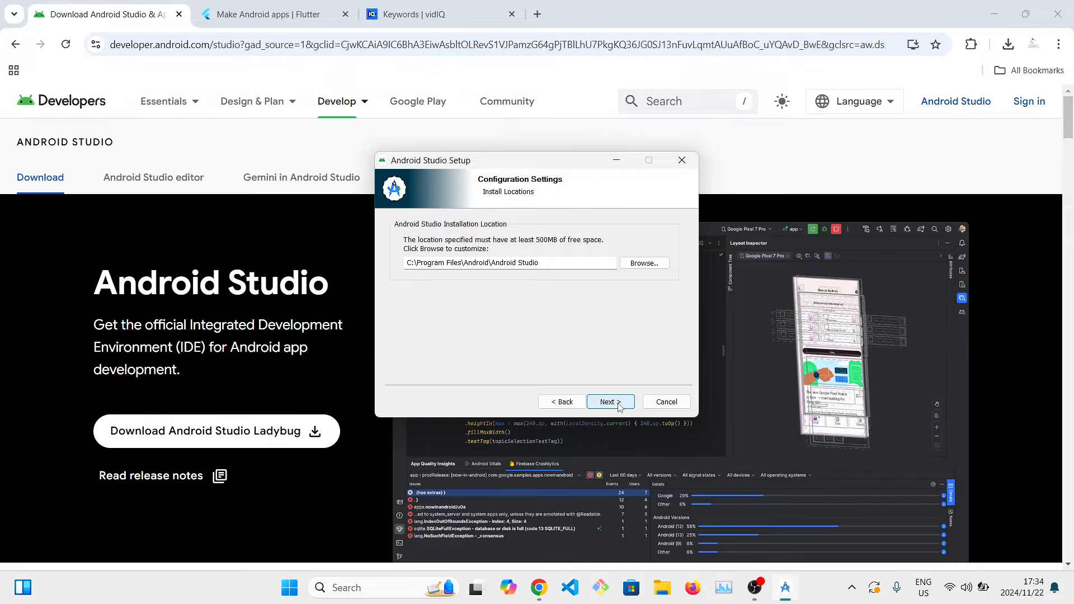
pyautogui.click(620, 403)
pyautogui.click(620, 403)
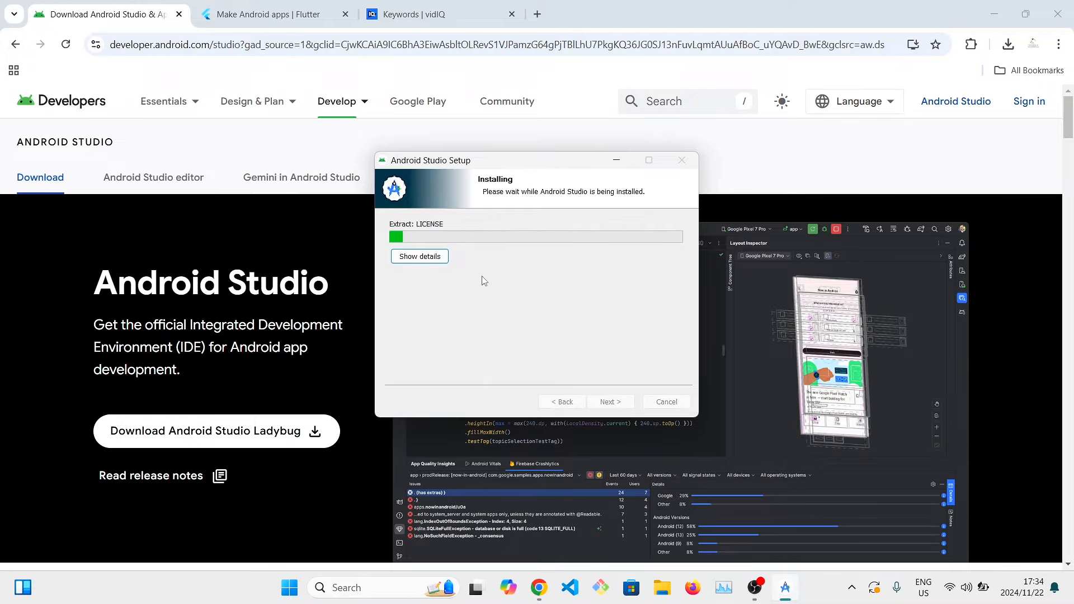
pyautogui.click(420, 256)
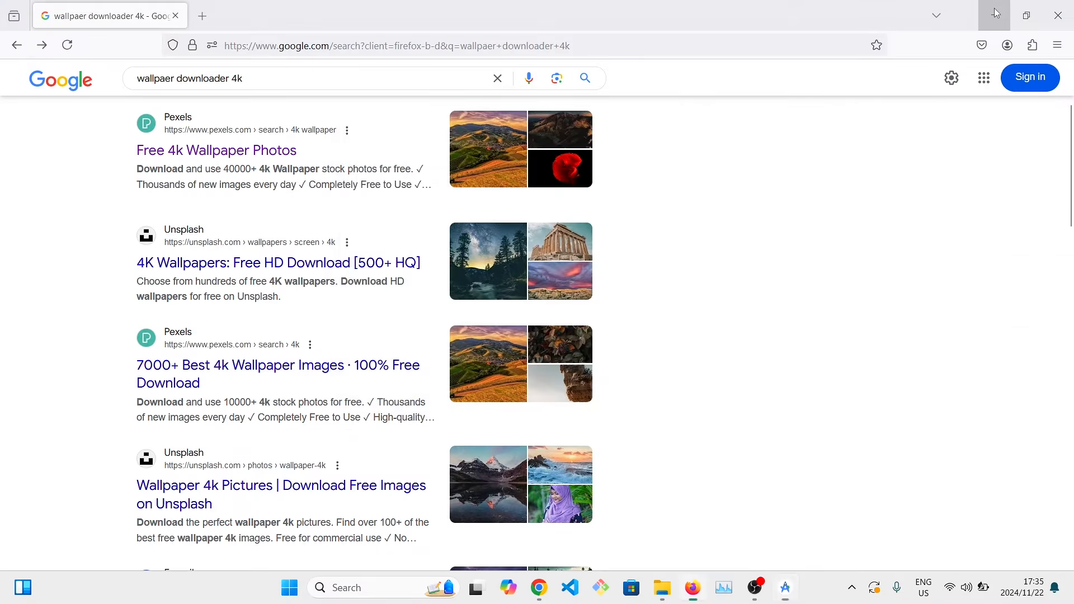
# Minimize the browser and finish the Android Studio setup wizard.
pyautogui.click(995, 7)
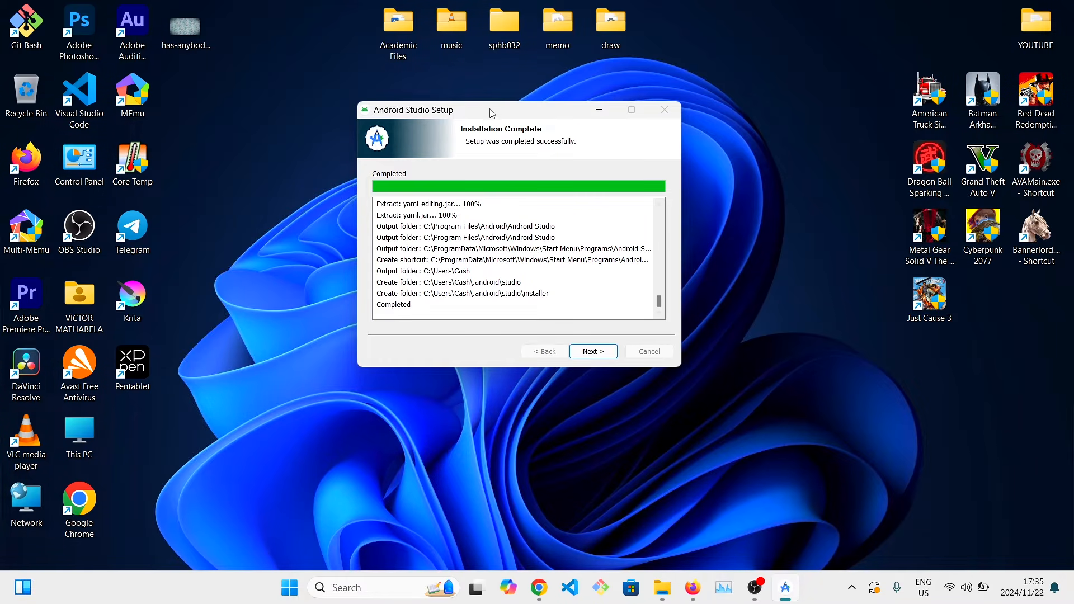
pyautogui.moveTo(491, 113); pyautogui.dragTo(374, 136)
pyautogui.click(479, 376)
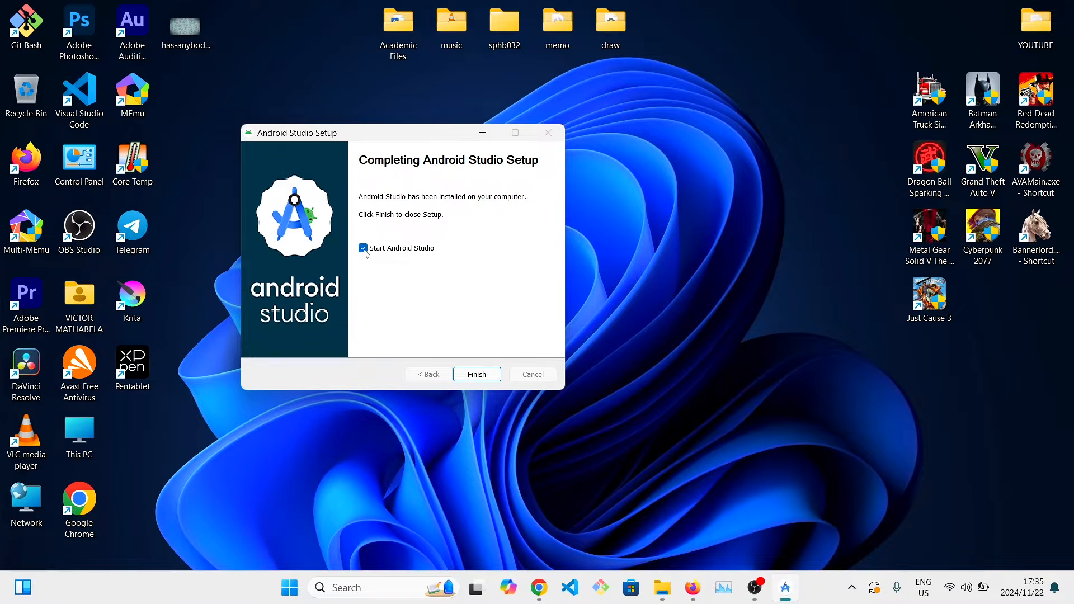
pyautogui.click(482, 374)
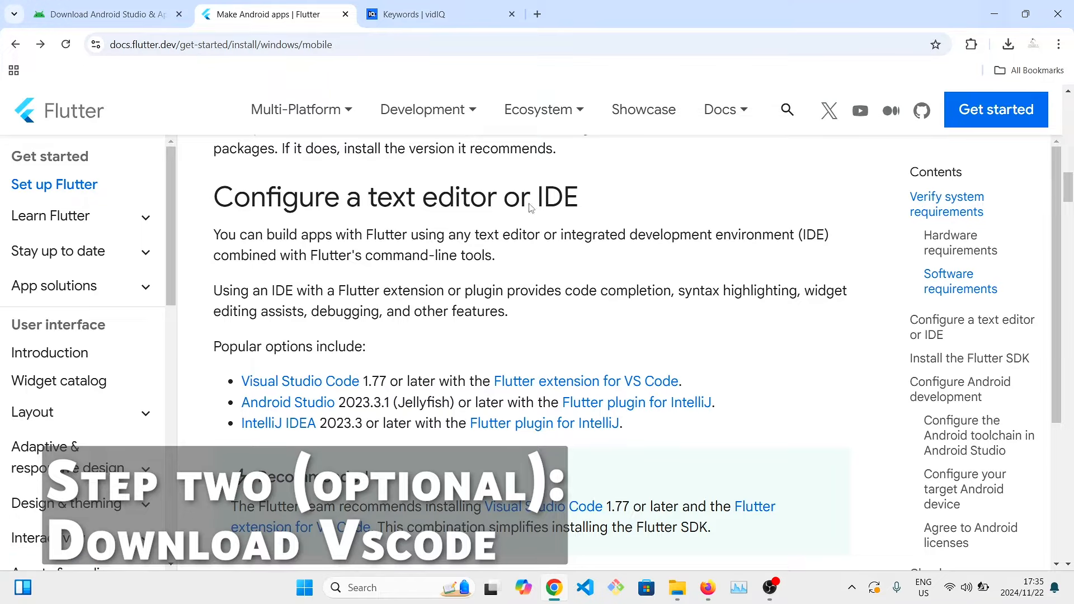
# Open the Visual Studio Code link from the Flutter guide in a new tab and view it.
pyautogui.rightClick(319, 385)
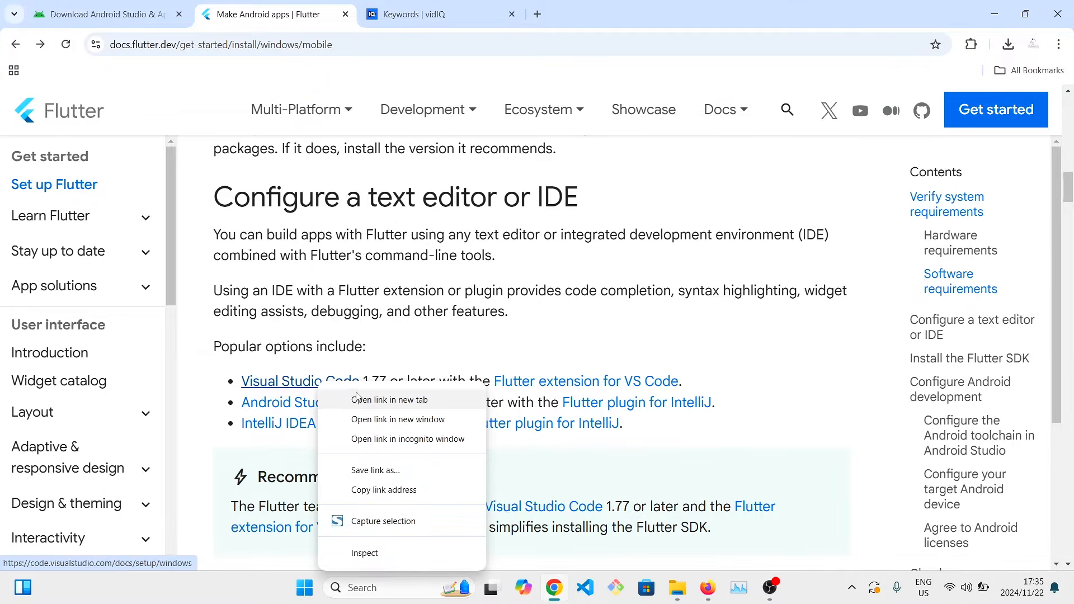
pyautogui.click(360, 397)
pyautogui.click(428, 16)
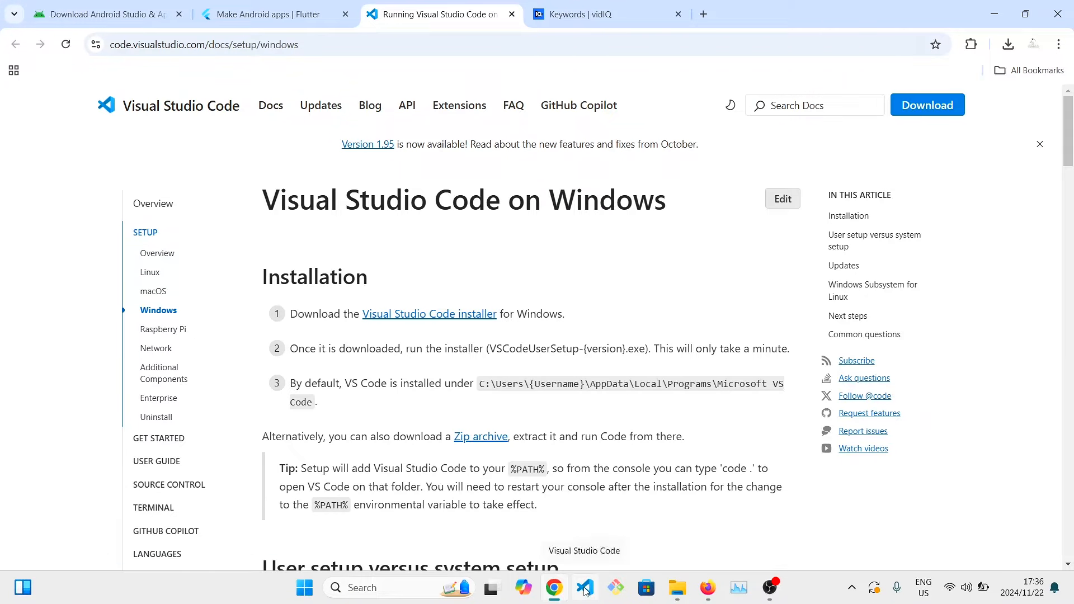
# Return to the Flutter guide, compare its two Flutter SDK installation methods, and read the download and install-folder instructions.
pyautogui.click(269, 14)
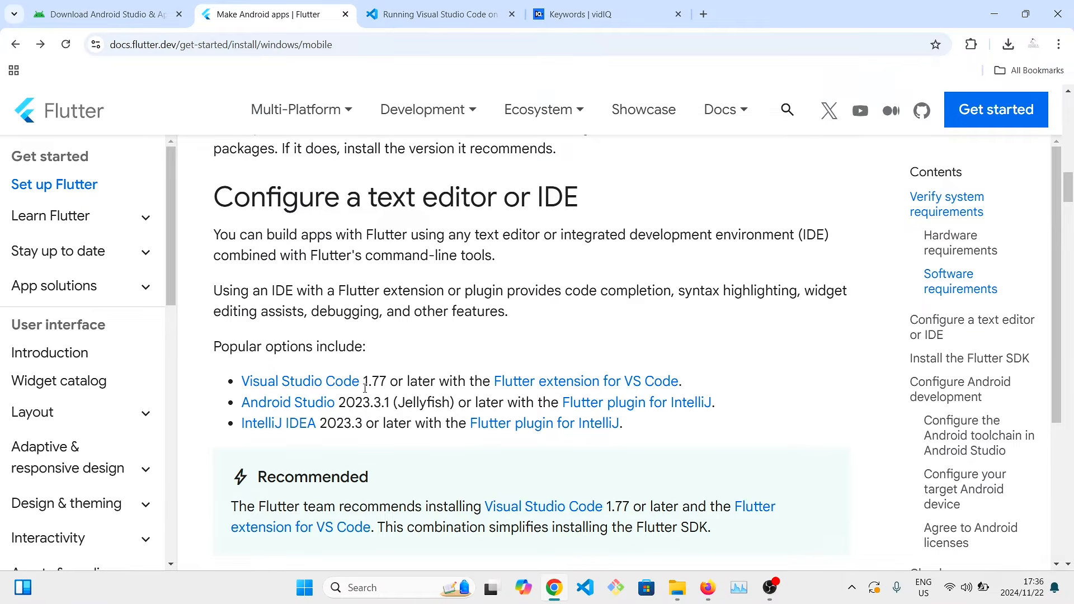
pyautogui.scroll(-6, 364, 403)
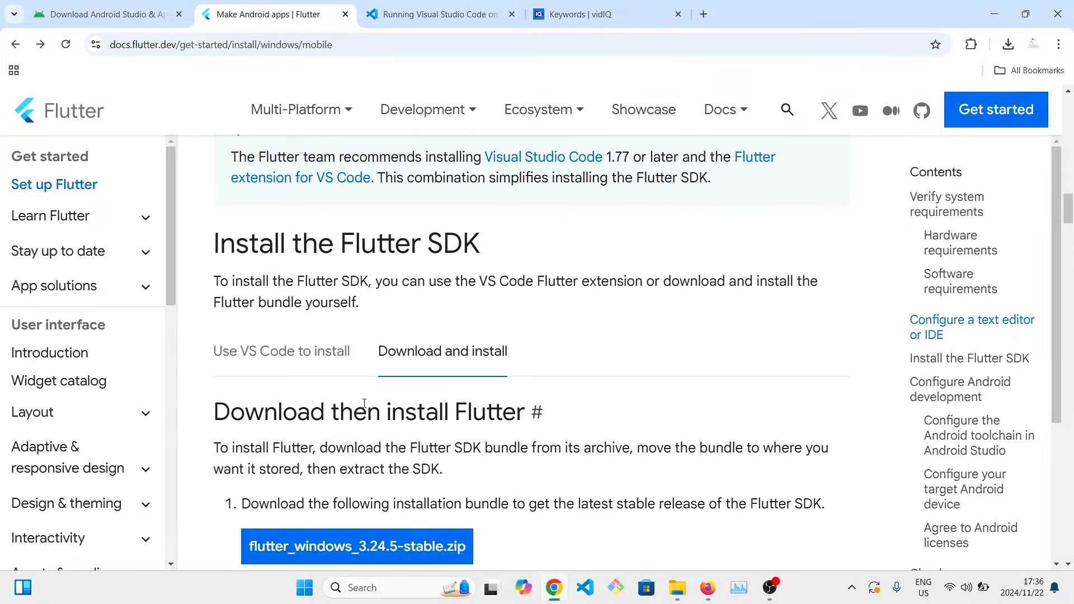
pyautogui.scroll(-2, 364, 403)
pyautogui.scroll(1, 467, 198)
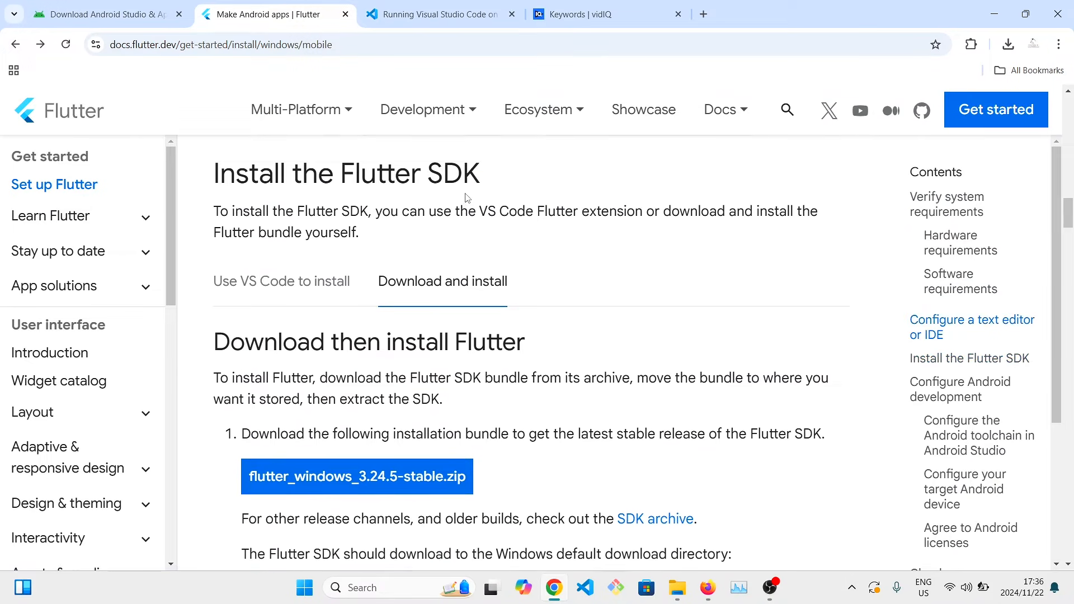
pyautogui.click(305, 286)
pyautogui.click(405, 302)
pyautogui.click(293, 305)
pyautogui.click(428, 305)
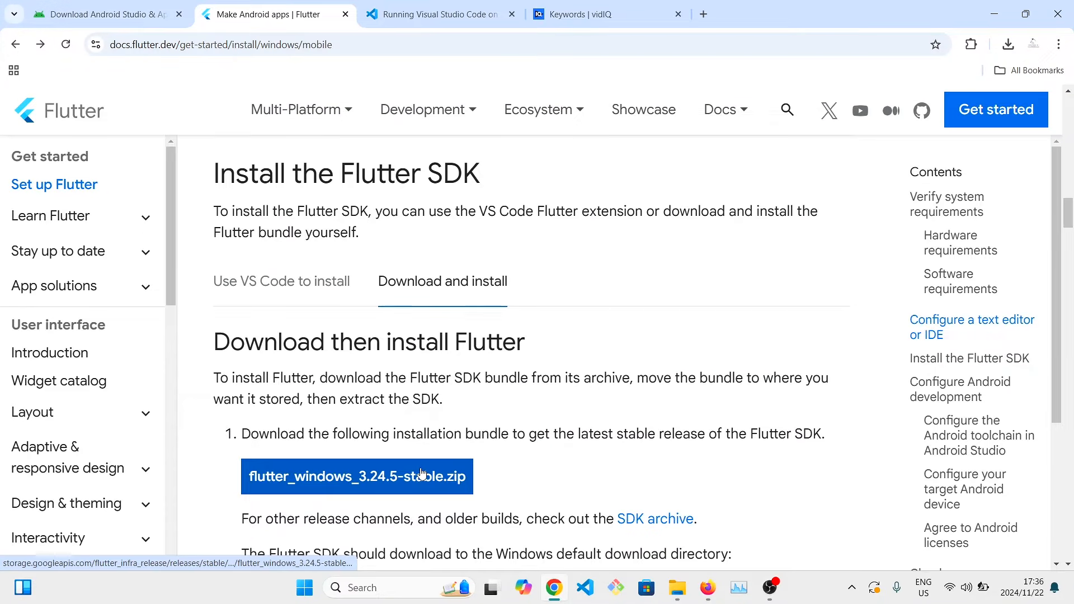
pyautogui.scroll(-2, 420, 474)
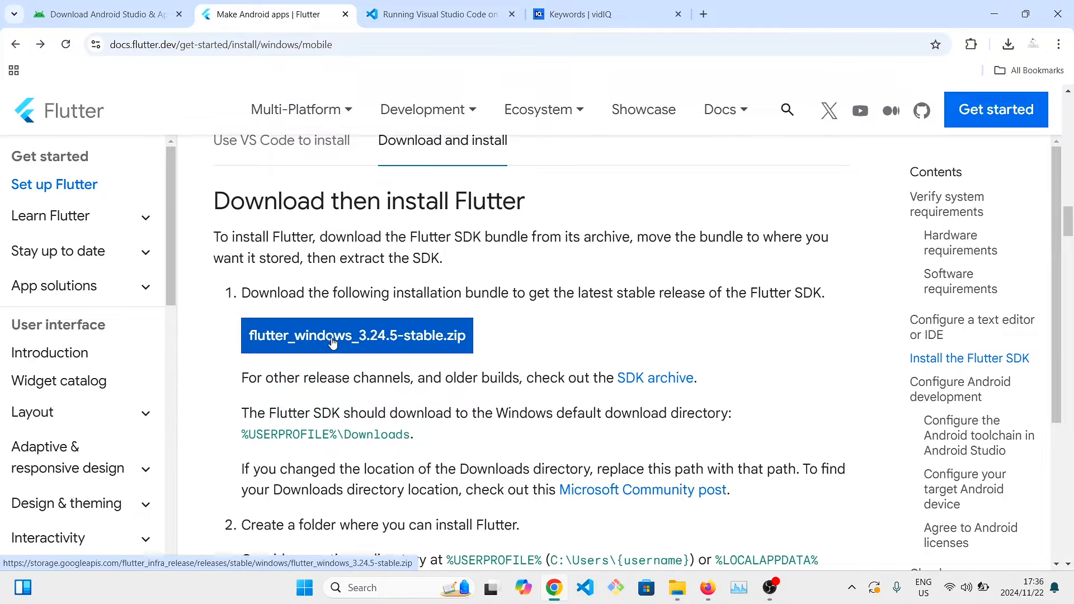
pyautogui.scroll(-3, 333, 343)
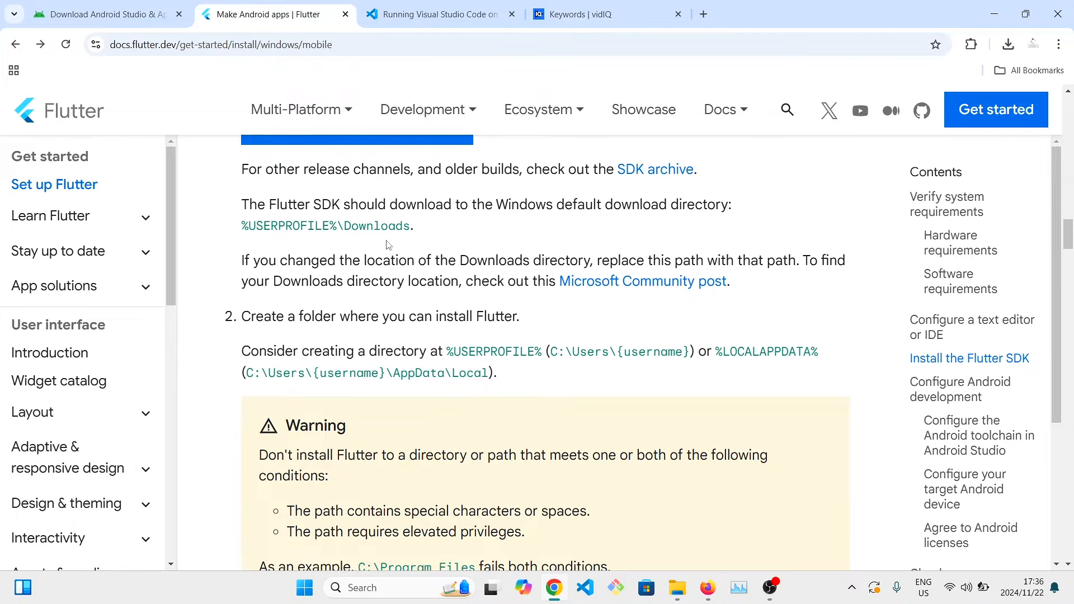
pyautogui.scroll(-10, 369, 222)
# Open the downloaded flutter_windows_3.24.5-stable.zip archive and copy the flutter folder inside it.
pyautogui.click(1008, 44)
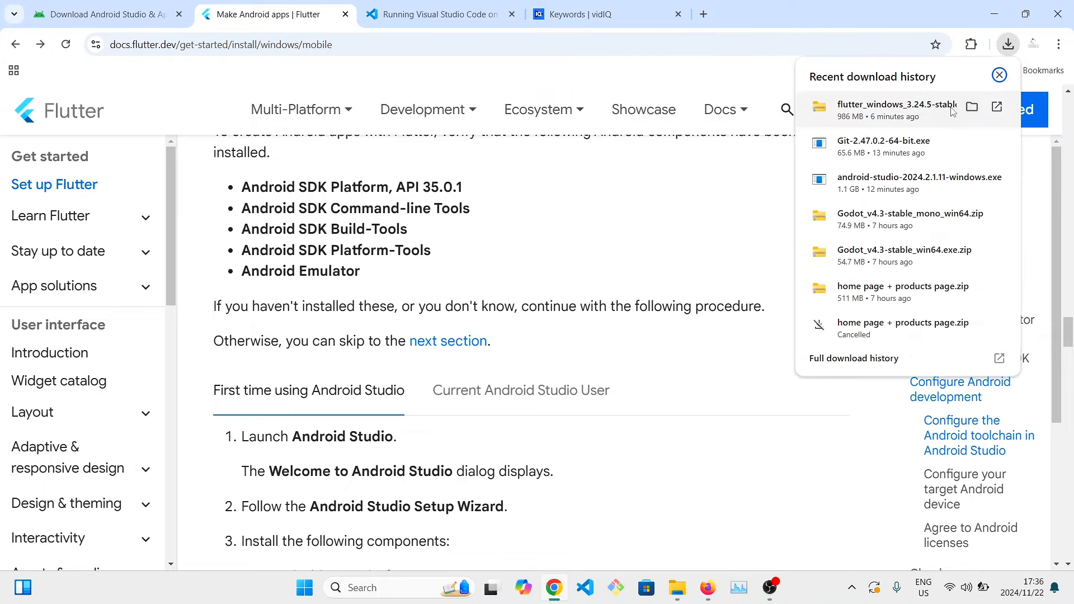
pyautogui.click(897, 110)
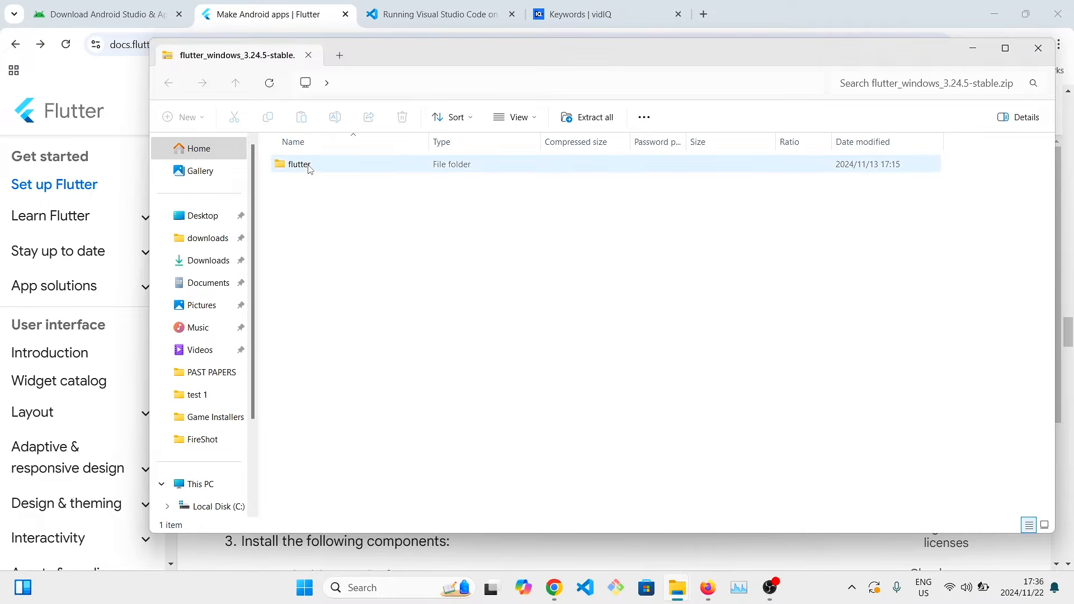
pyautogui.rightClick(309, 168)
pyautogui.click(354, 223)
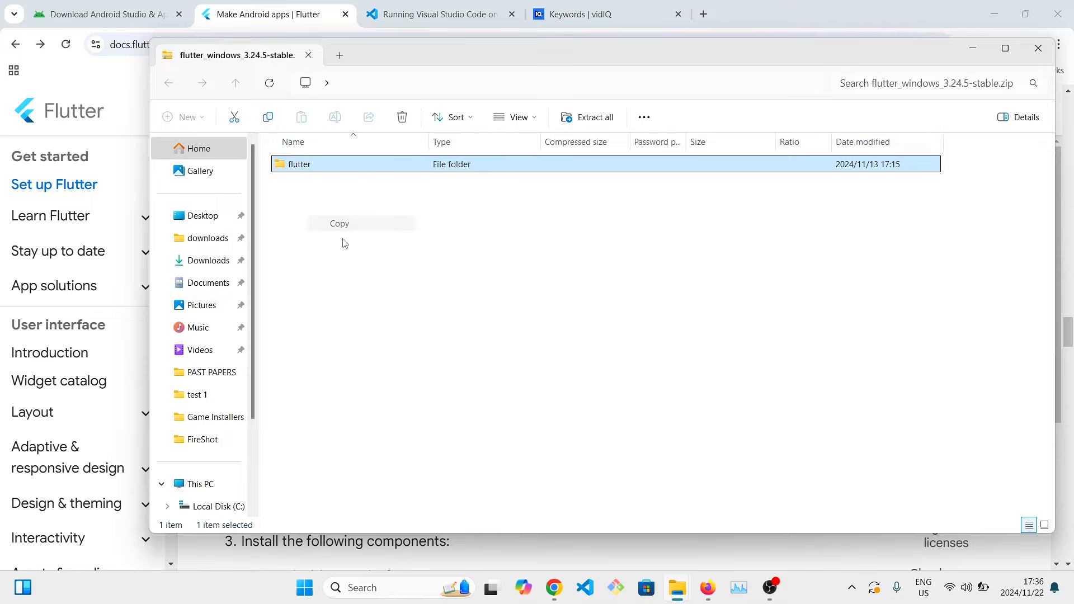
# Paste the copied flutter folder into the root of Local Disk (C:).
pyautogui.scroll(-2, 201, 442)
pyautogui.click(220, 390)
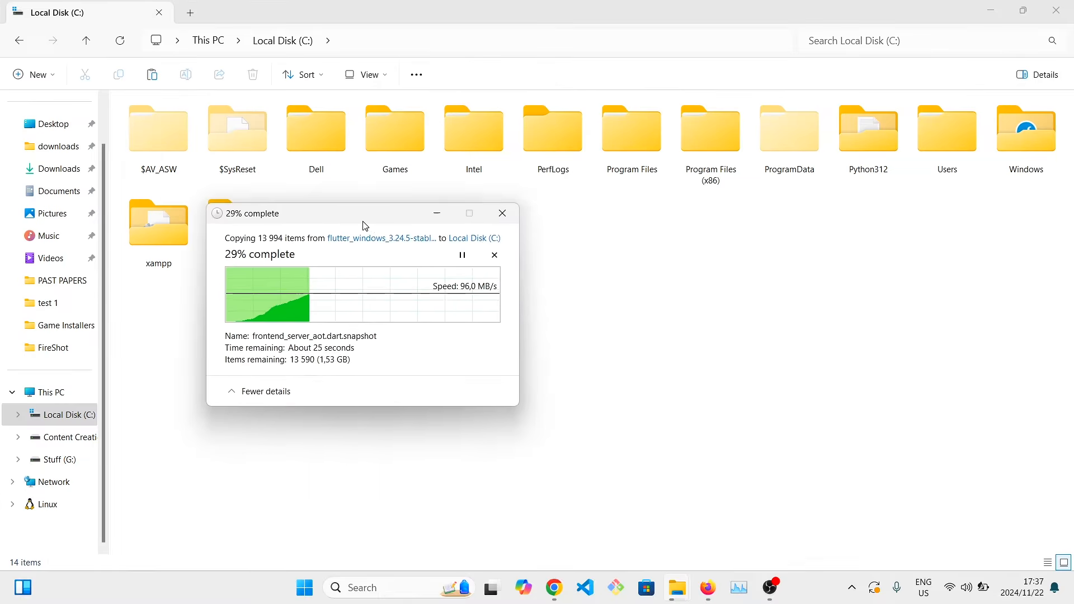
pyautogui.moveTo(365, 223); pyautogui.dragTo(491, 246)
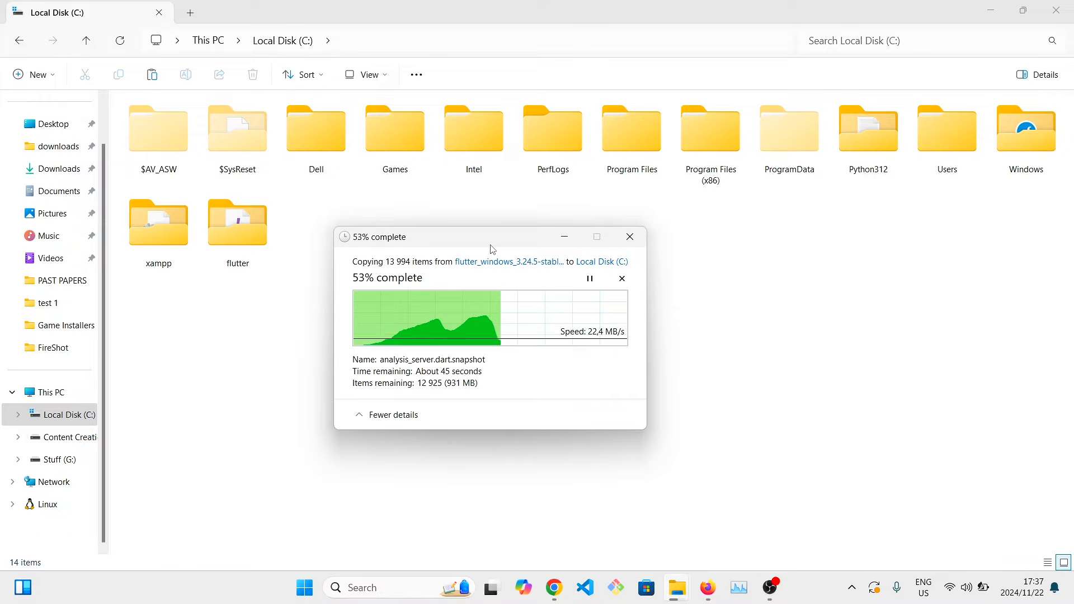
pyautogui.click(852, 587)
pyautogui.click(508, 327)
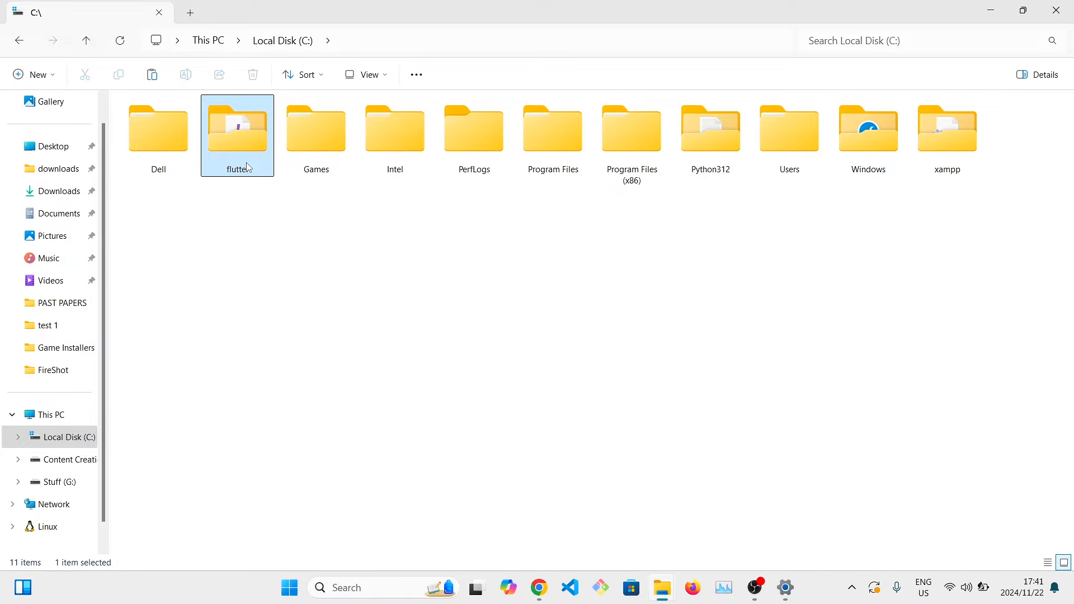
# Open the bin folder inside the flutter folder on the C drive and copy its address as text.
pyautogui.doubleClick(238, 137)
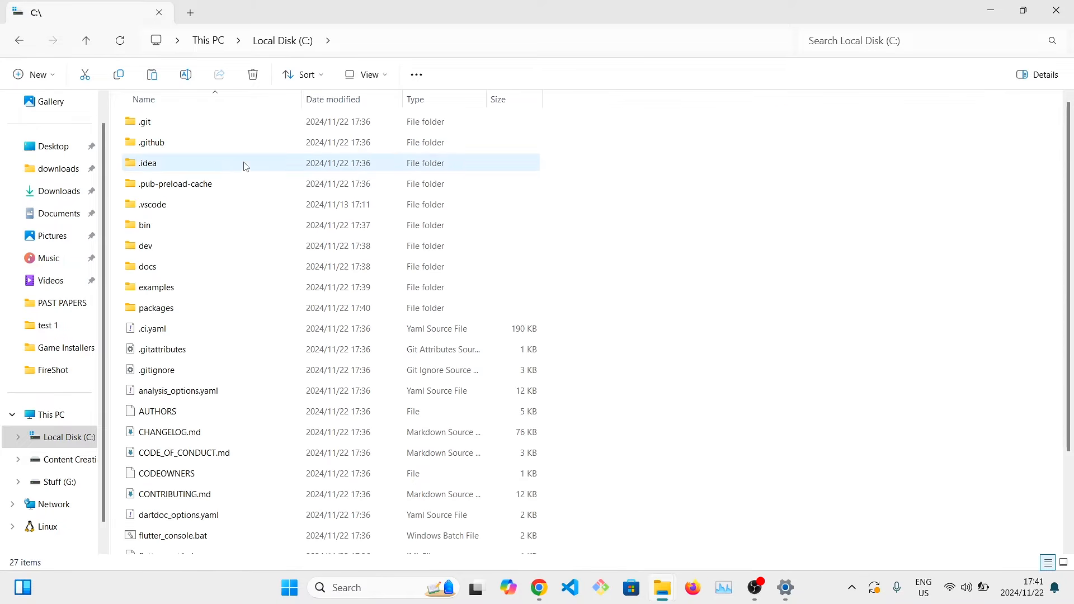
pyautogui.doubleClick(168, 226)
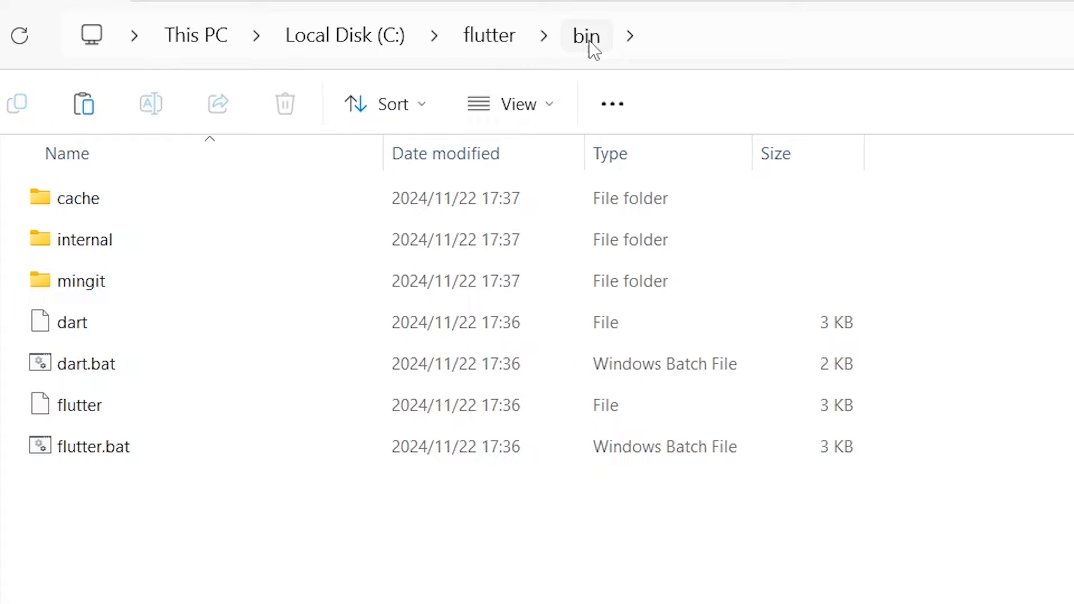
pyautogui.rightClick(590, 41)
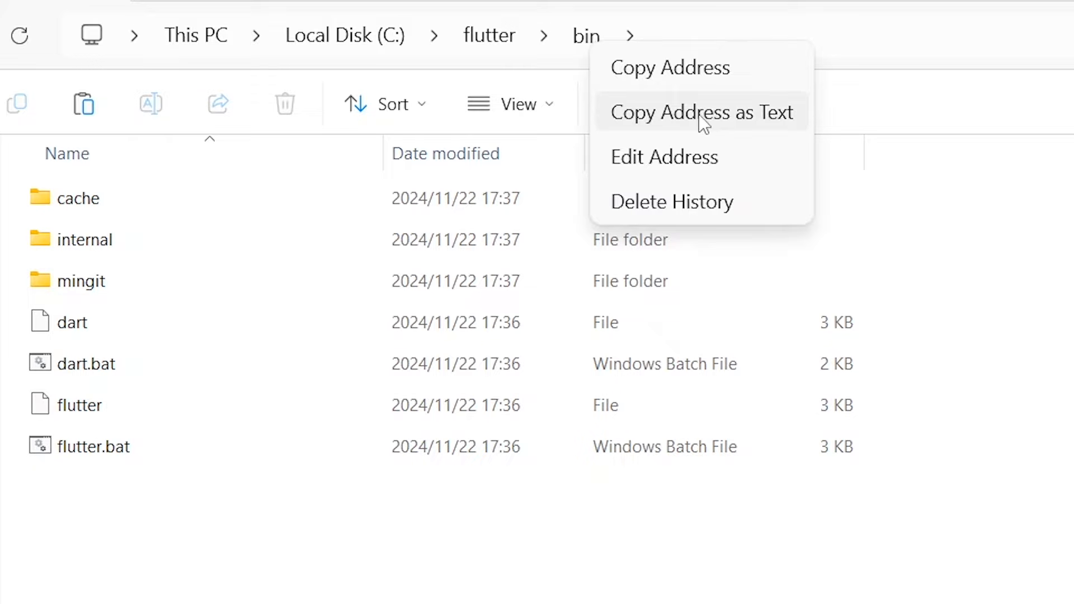
pyautogui.click(728, 109)
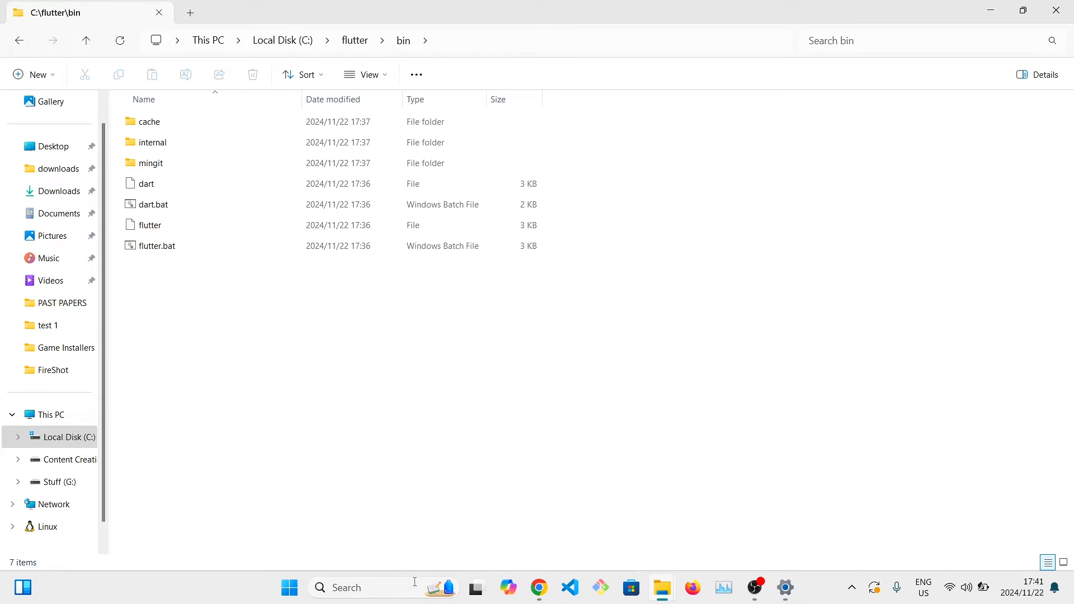
# Search Windows for the system environment variables settings and open the Environment Variables dialog.
pyautogui.click(414, 582)
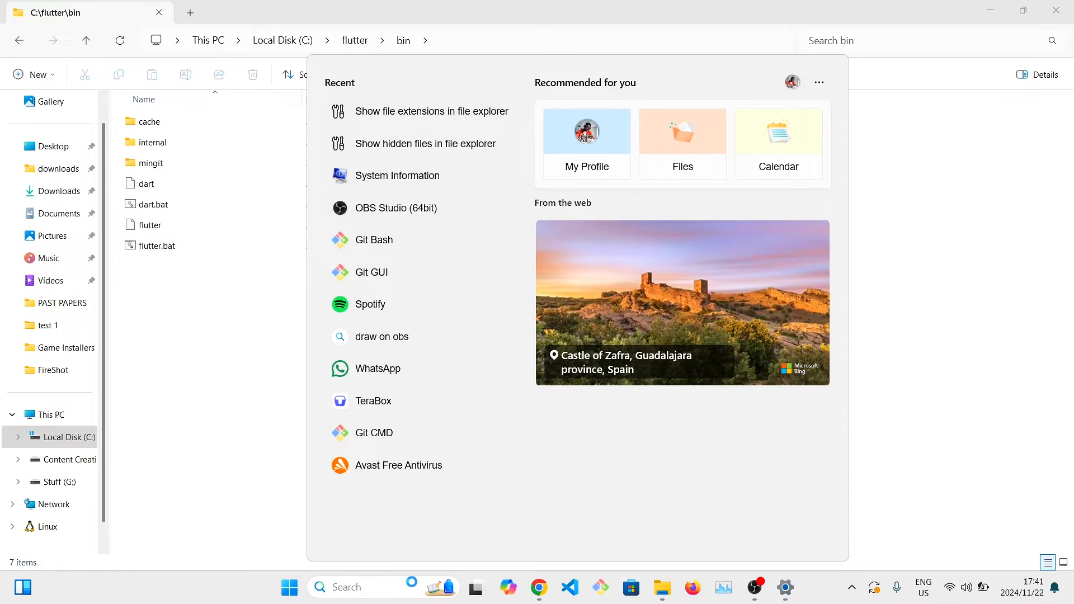
pyautogui.write('system va')
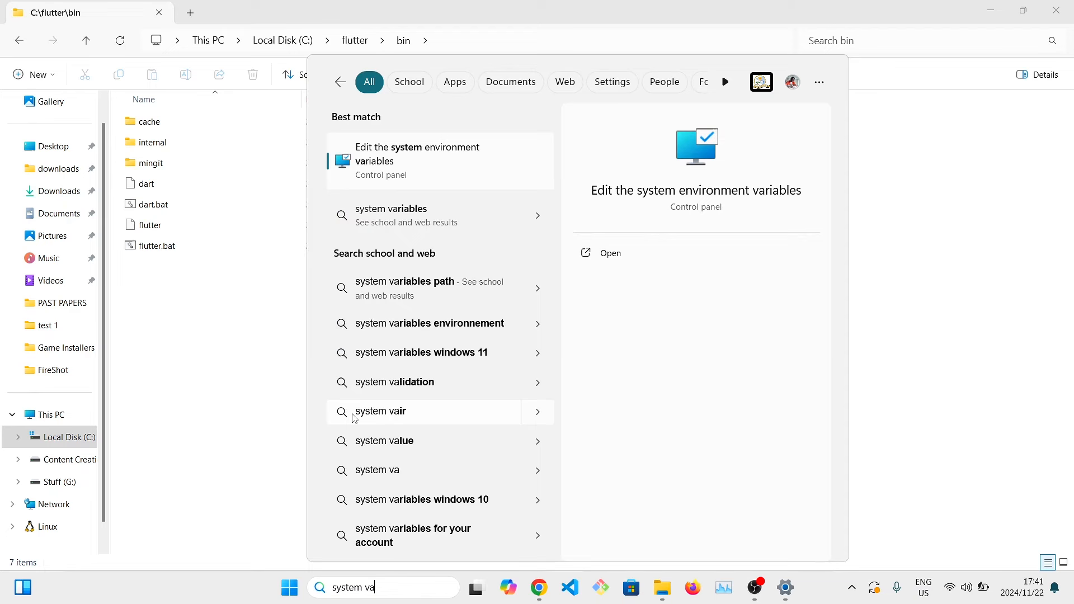
pyautogui.click(601, 252)
pyautogui.click(331, 356)
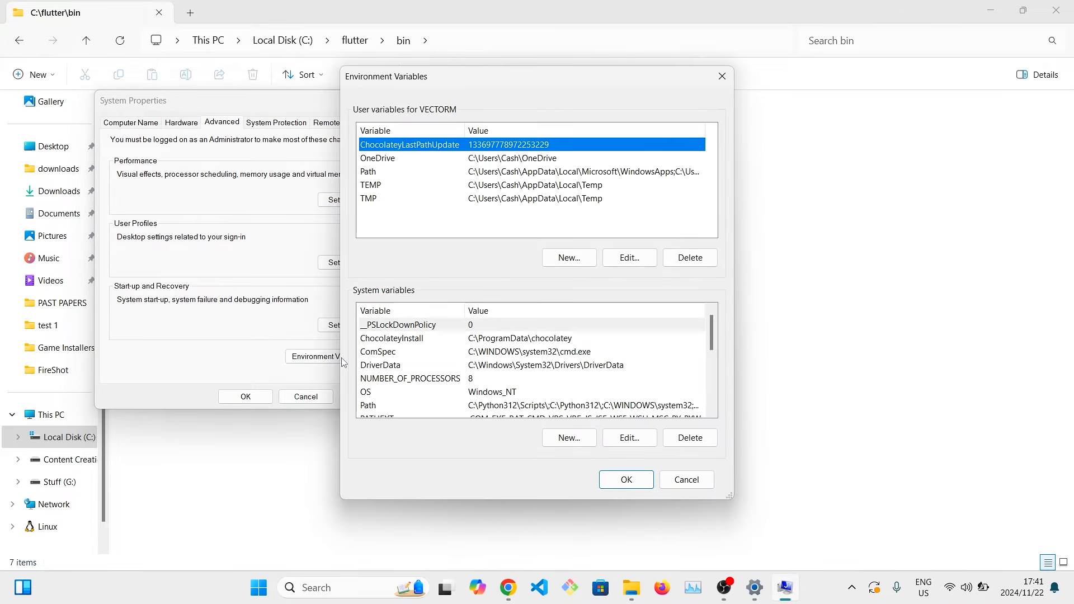
# Add C:\flutter\bin as a new entry in the system Path variable and save the environment variables.
pyautogui.click(442, 172)
pyautogui.scroll(-1, 438, 417)
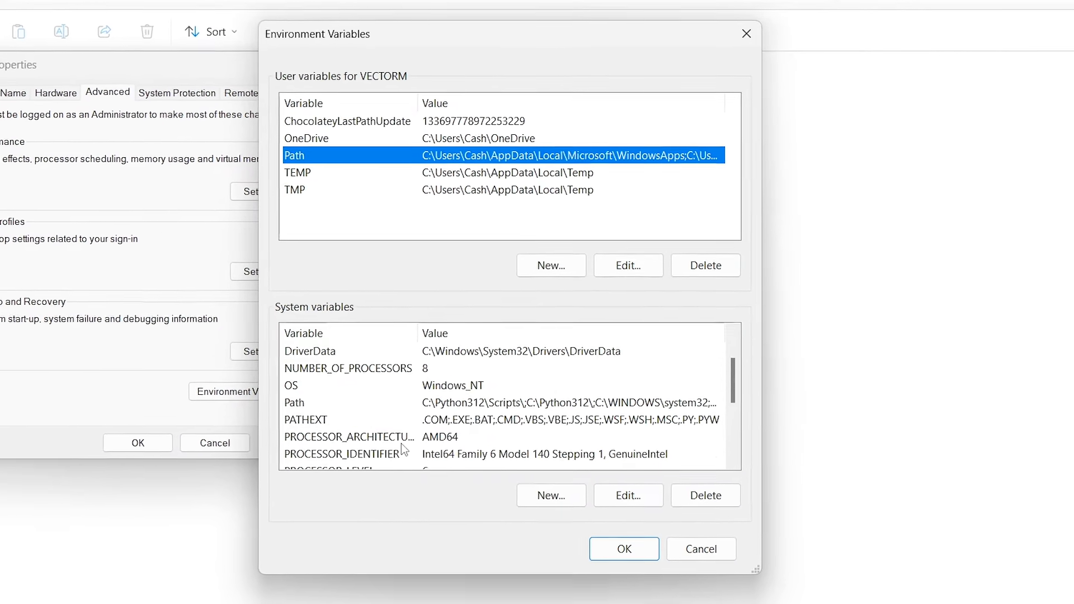
pyautogui.scroll(1, 422, 395)
pyautogui.click(409, 334)
pyautogui.scroll(-1, 406, 372)
pyautogui.click(357, 411)
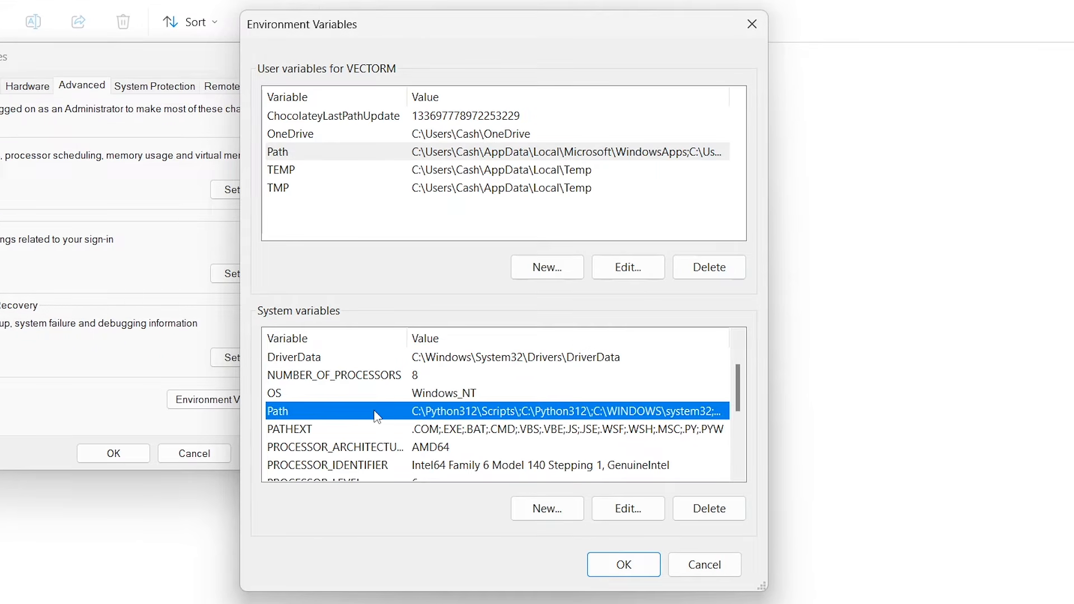
pyautogui.click(628, 509)
pyautogui.click(679, 112)
pyautogui.hotkey('ctrl', 'v')
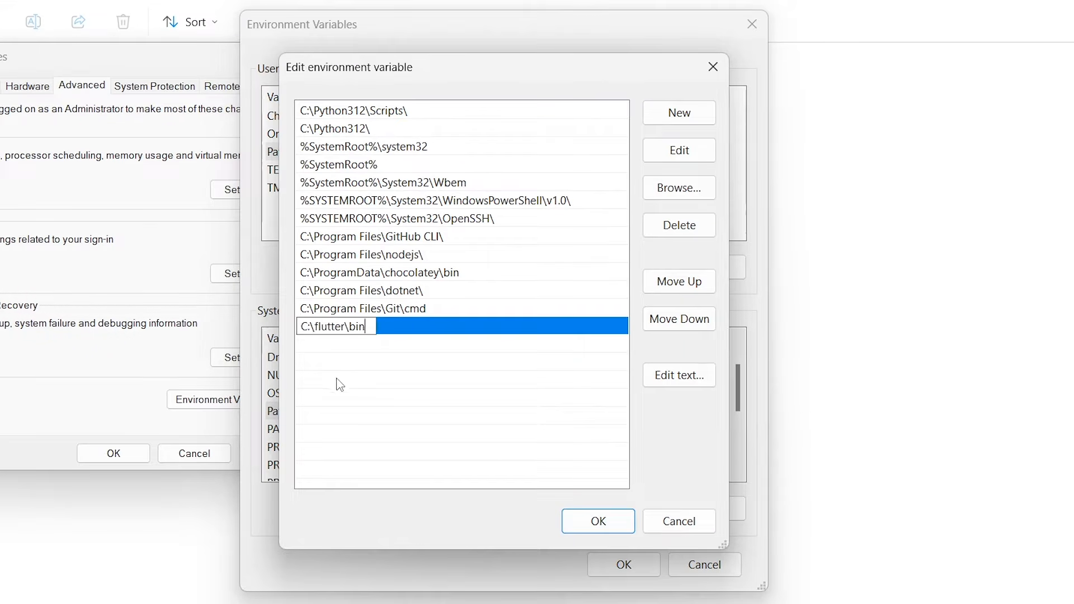
pyautogui.click(619, 516)
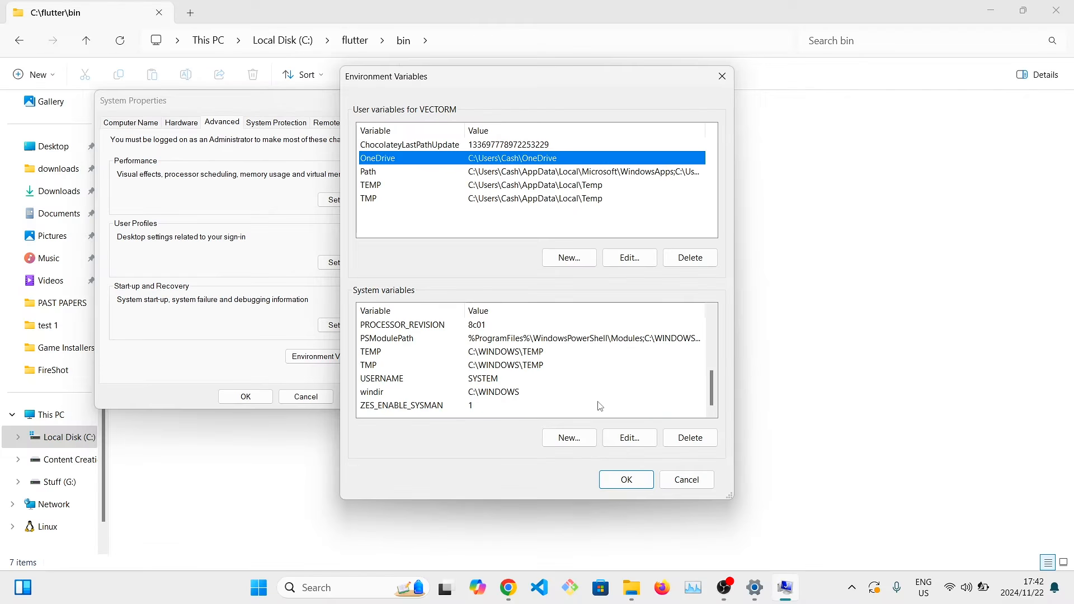
pyautogui.click(626, 565)
pyautogui.click(386, 100)
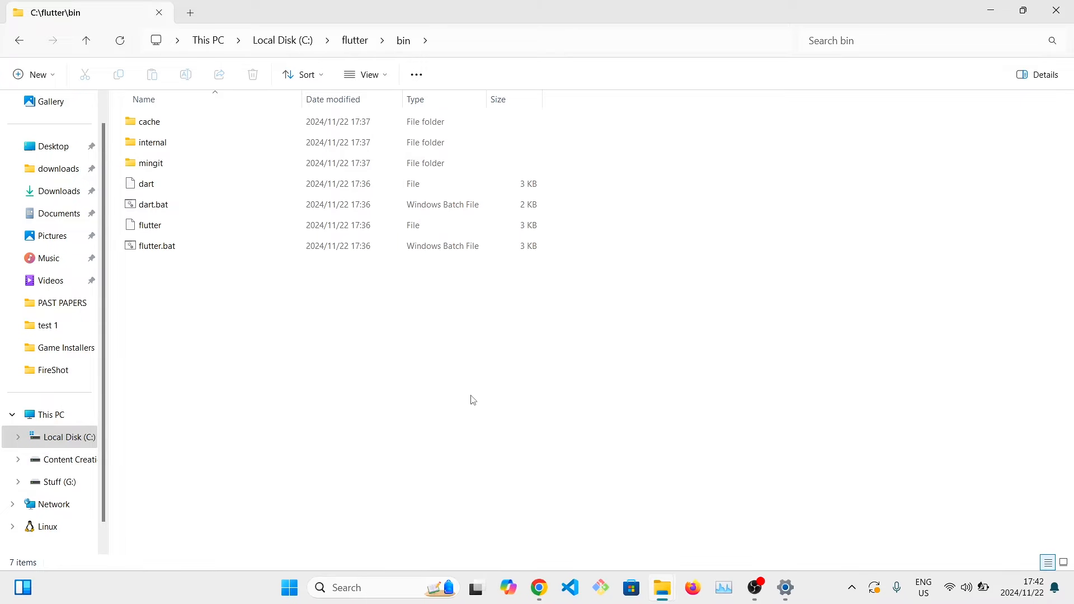
# Switch to Git Bash, run flutter --version and read through its output.
pyautogui.click(382, 583)
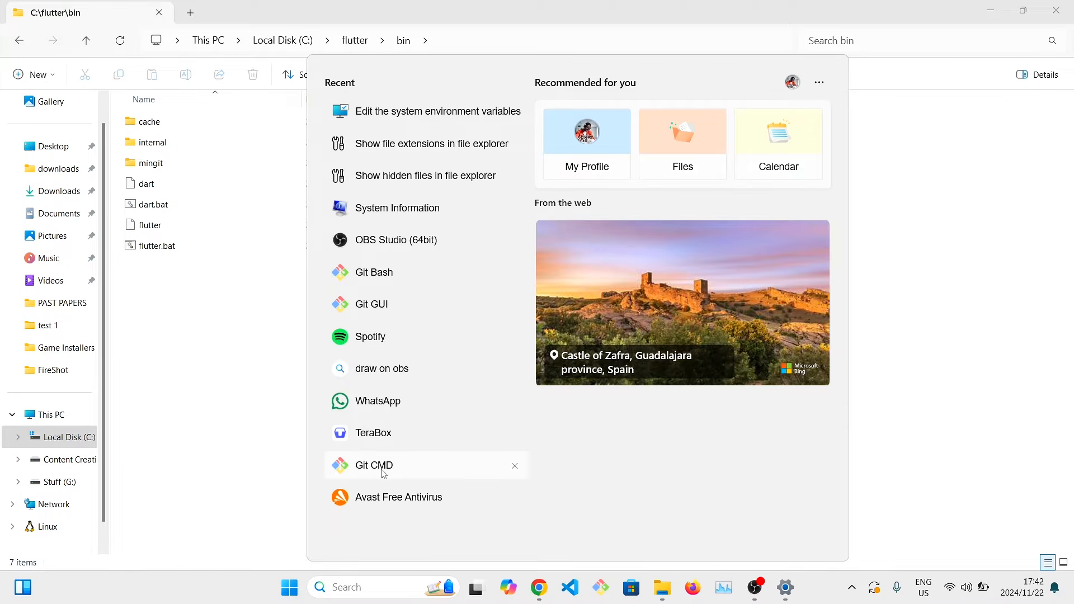
pyautogui.click(600, 590)
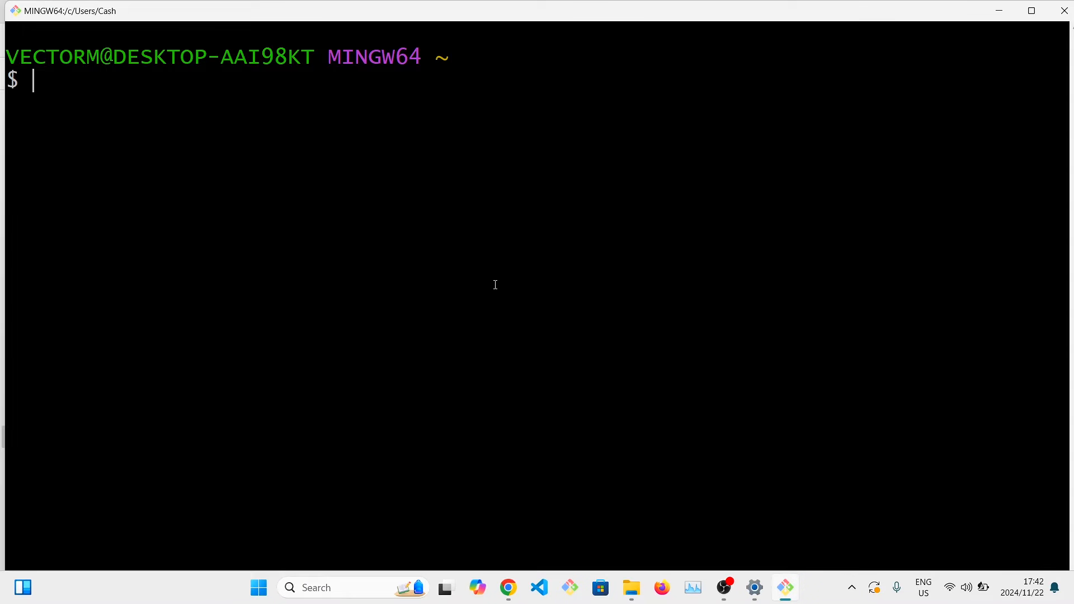
pyautogui.write('flutt')
pyautogui.write('--version')
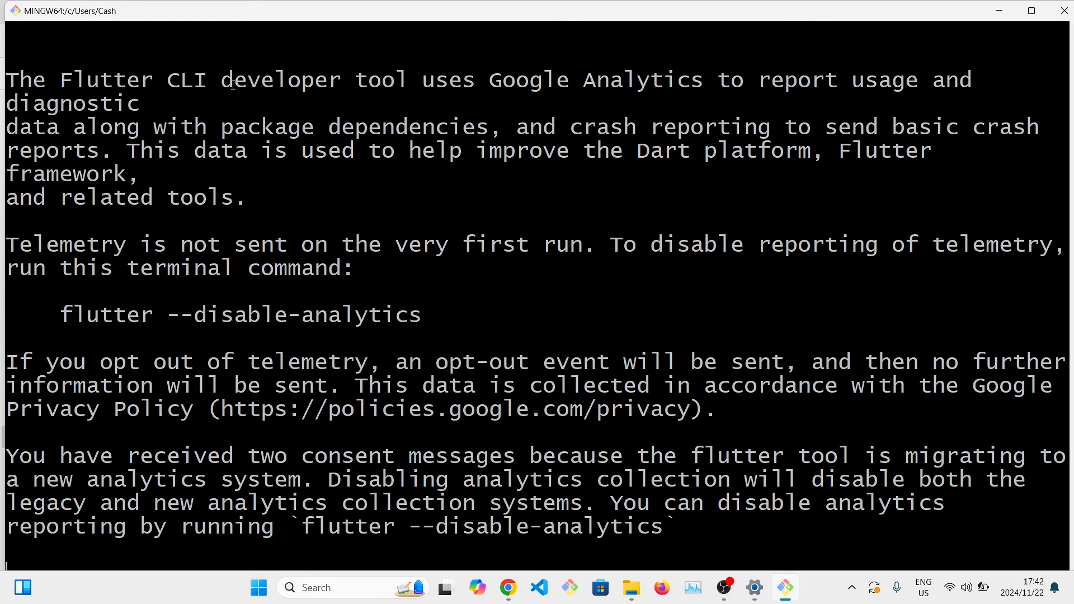
pyautogui.scroll(15, 223, 111)
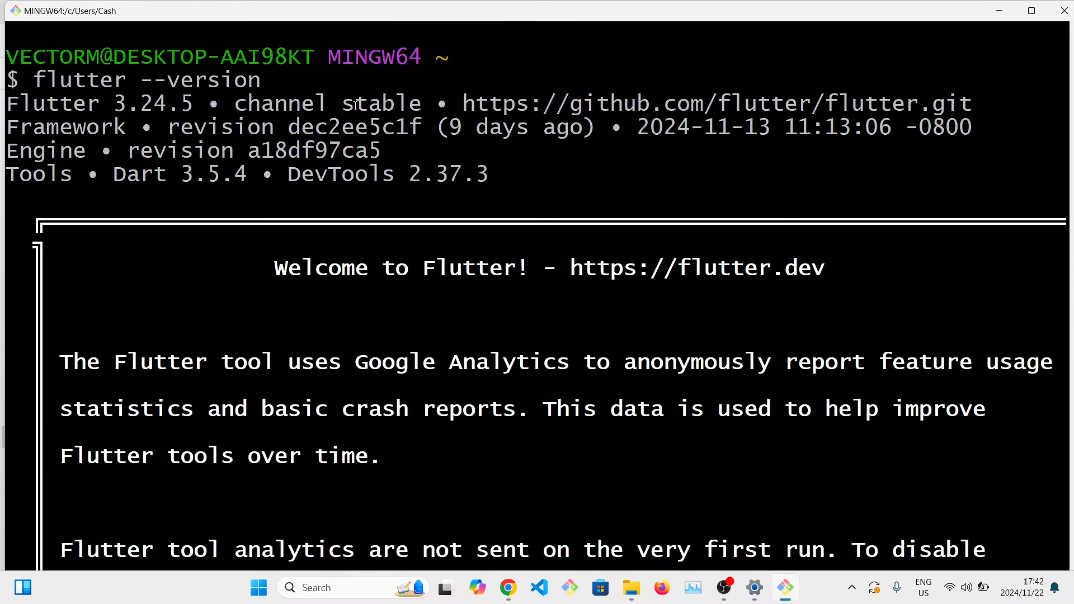
pyautogui.doubleClick(632, 255)
pyautogui.scroll(-15, 656, 256)
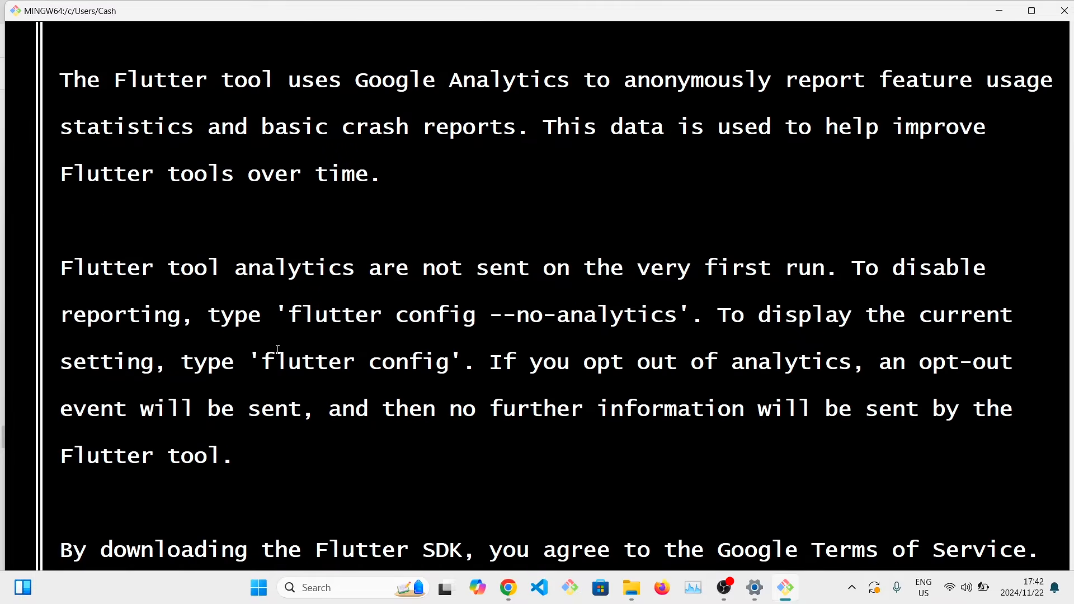
# Clear the terminal, run flutter doctor and examine the Android toolchain section of the report.
pyautogui.write('clear')
pyautogui.press('Return')
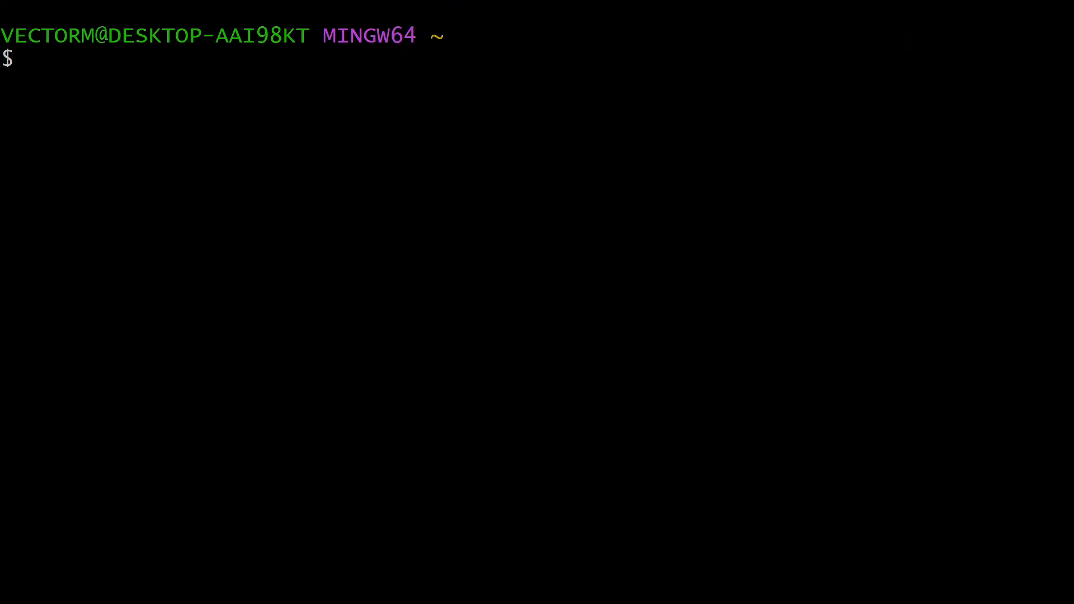
pyautogui.write('flutter doctor')
pyautogui.press('Return')
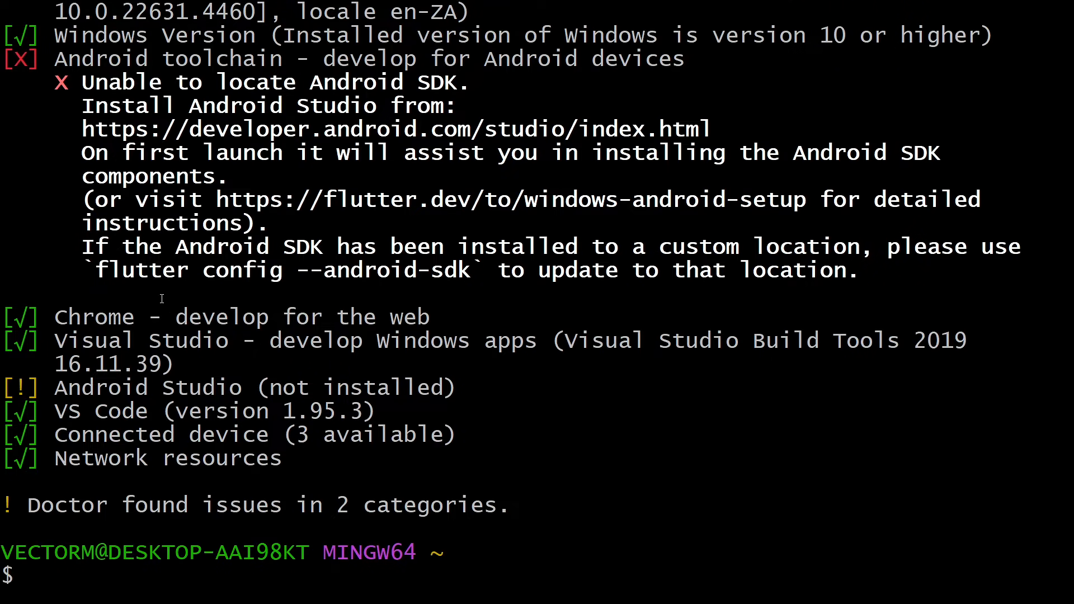
pyautogui.scroll(2, 162, 299)
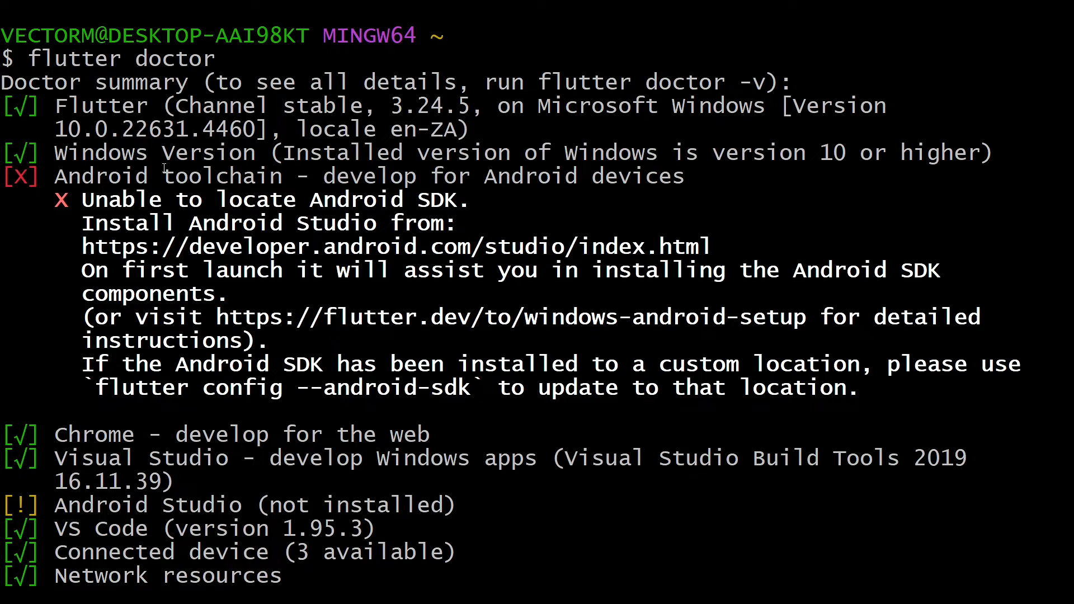
pyautogui.moveTo(134, 176); pyautogui.dragTo(336, 369)
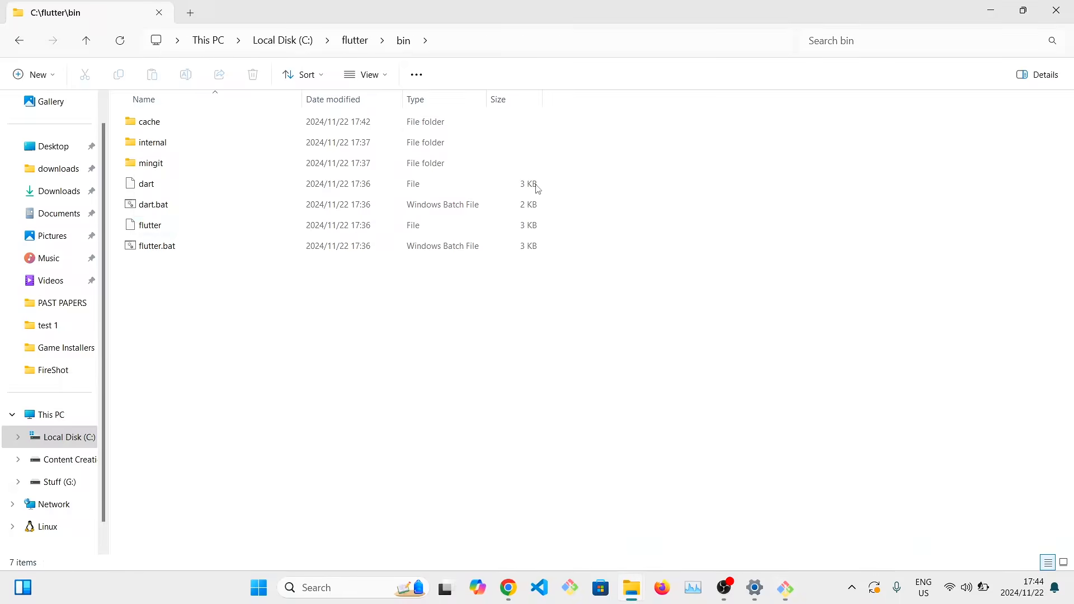
# Switch to Android Studio by launching it as administrator and decline to send usage statistics to Google.
pyautogui.click(382, 597)
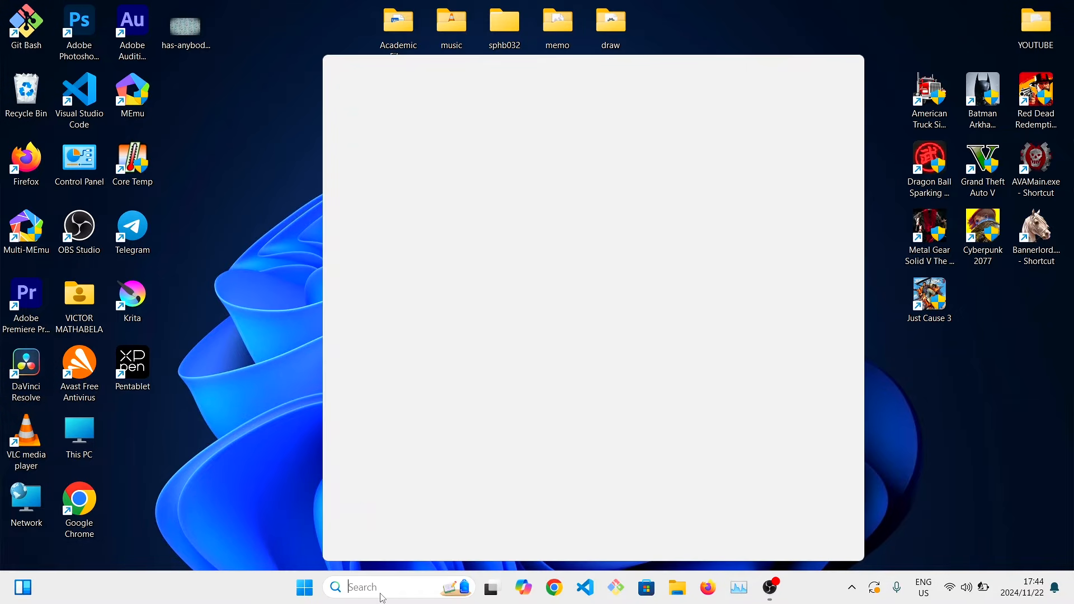
pyautogui.write('a')
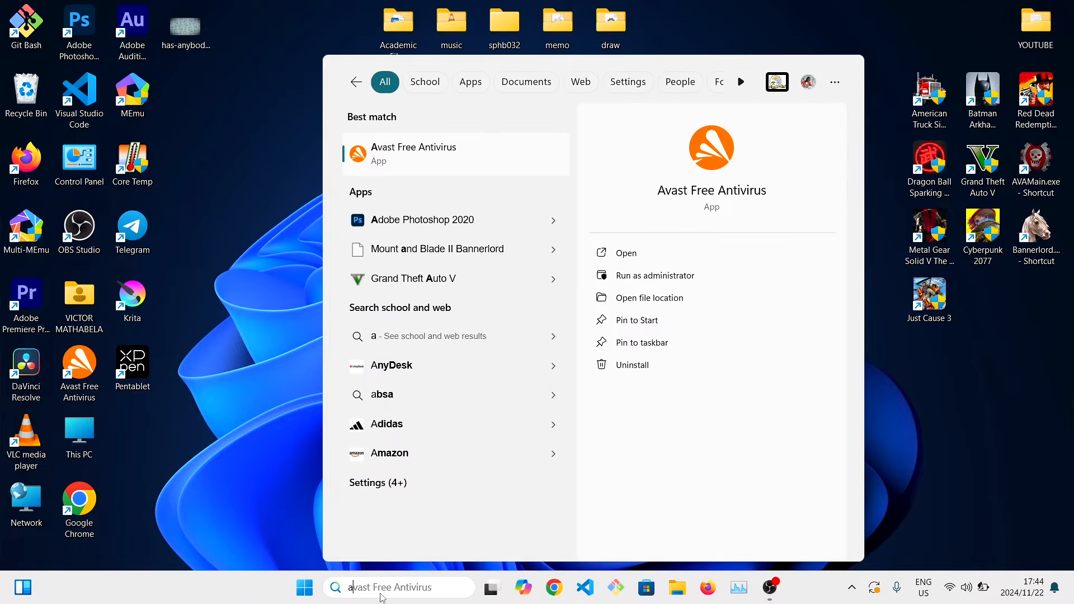
pyautogui.write('ndroid')
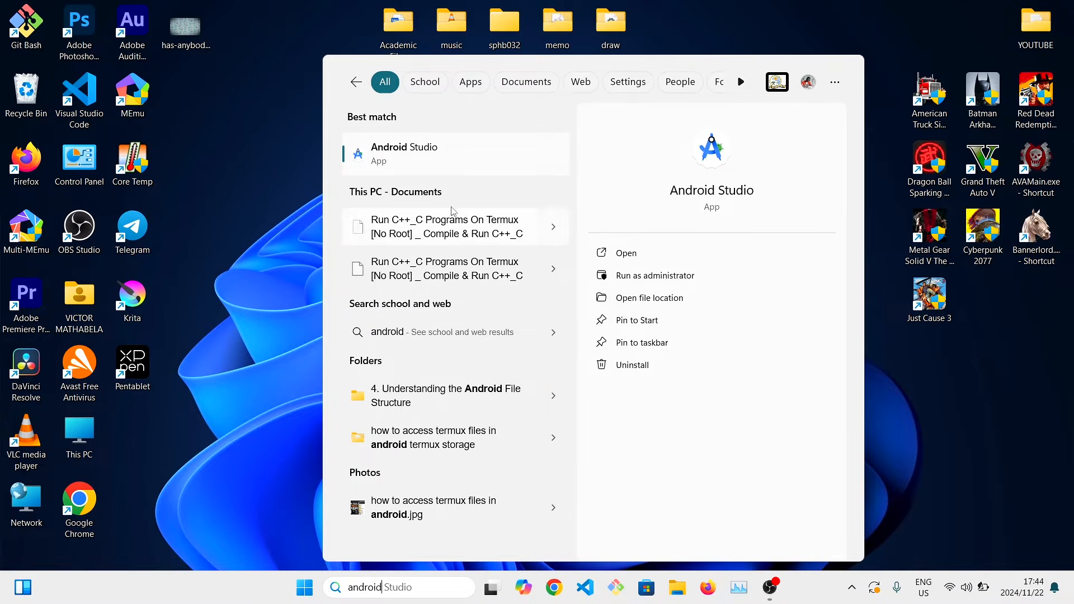
pyautogui.click(710, 276)
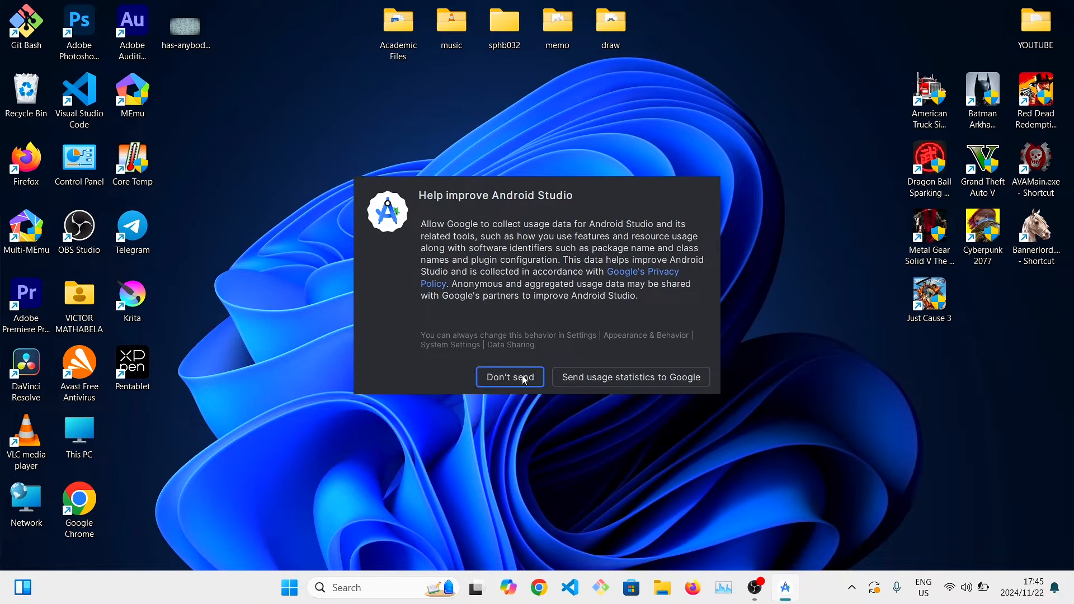
pyautogui.click(524, 379)
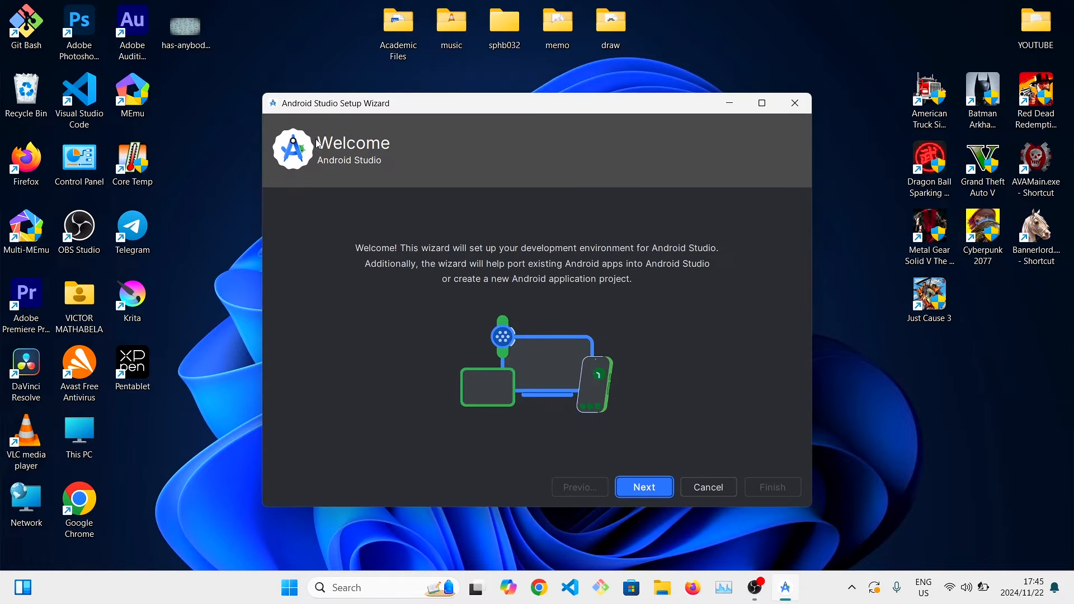
# Choose the Standard install type in the setup wizard and review the listed SDK components.
pyautogui.click(653, 486)
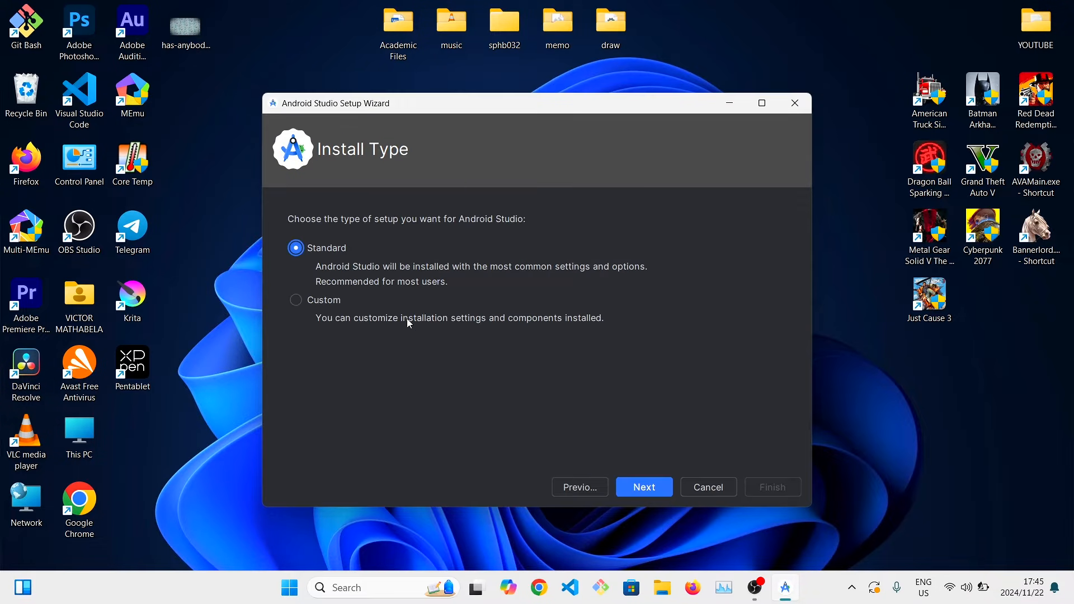
pyautogui.click(644, 487)
pyautogui.scroll(6, 481, 347)
pyautogui.scroll(-4, 481, 347)
pyautogui.moveTo(396, 316); pyautogui.dragTo(424, 318)
pyautogui.scroll(-2, 406, 367)
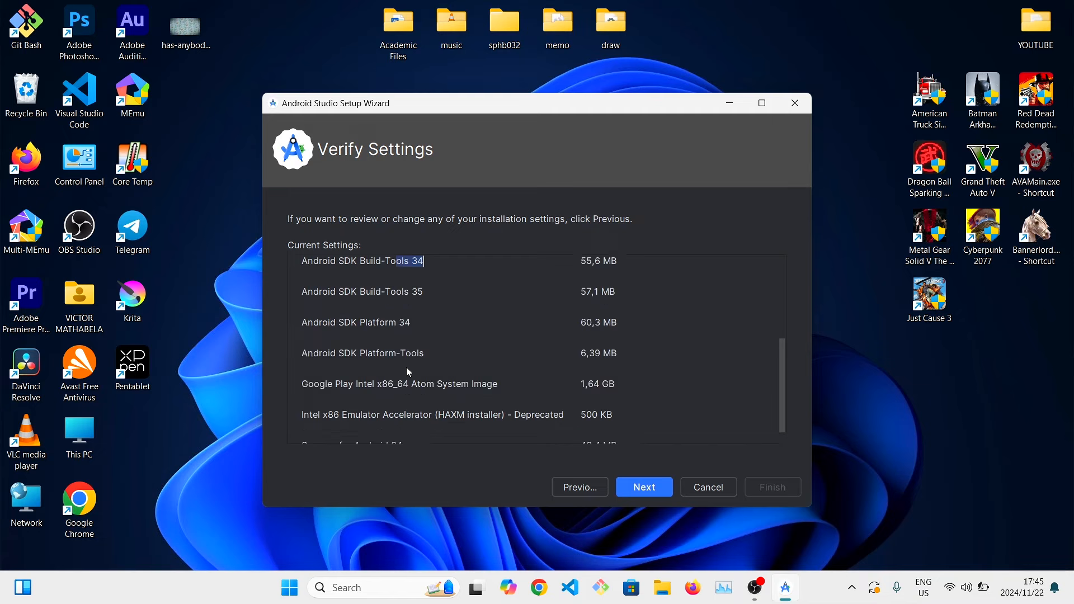
# Accept the license agreement for the SDK components, download them and finish the setup wizard.
pyautogui.click(643, 487)
pyautogui.click(758, 437)
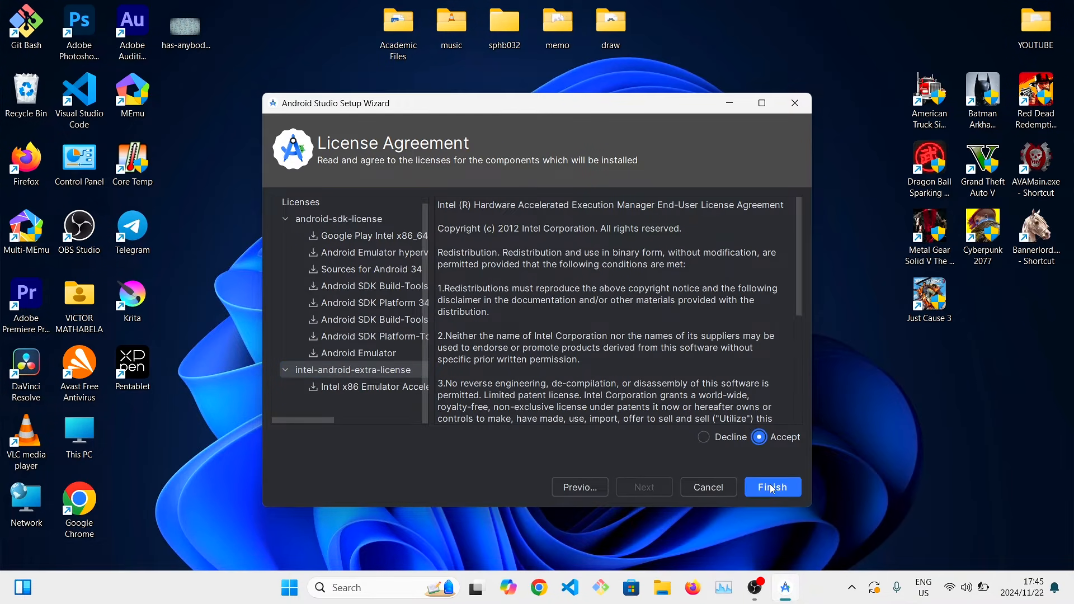
pyautogui.click(773, 487)
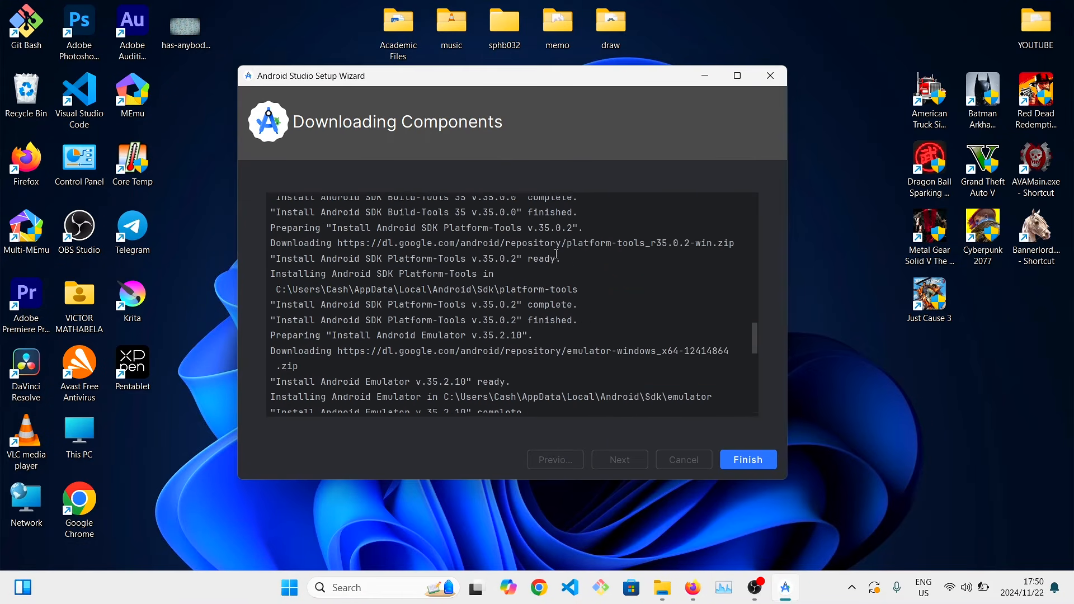
pyautogui.click(738, 461)
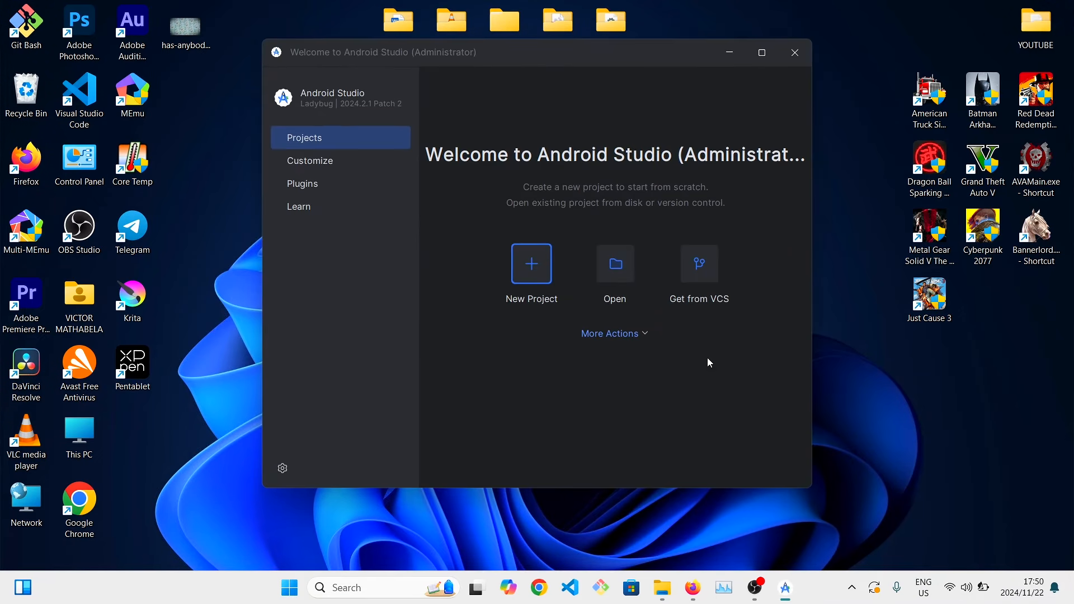
# Open the SDK Manager's list of SDK tools and mark Android SDK Command-line Tools (latest) for installation.
pyautogui.click(642, 335)
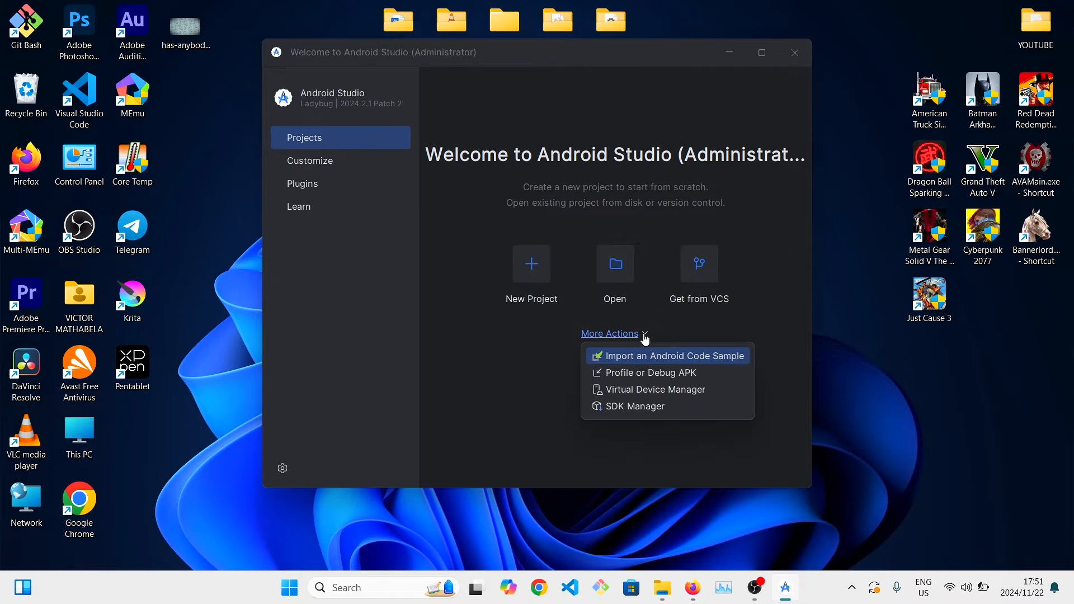
pyautogui.click(637, 406)
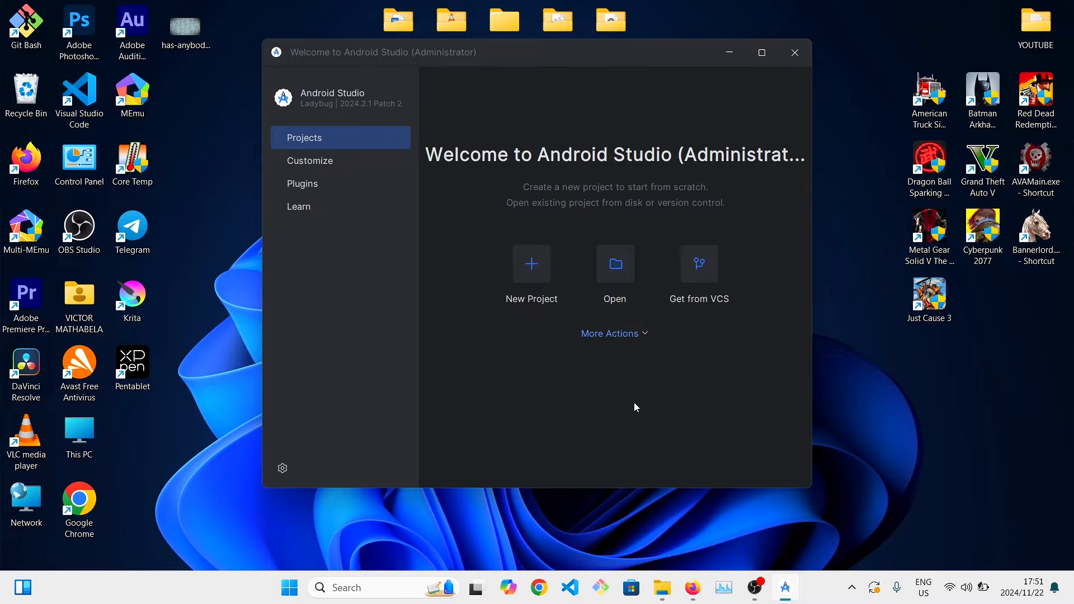
pyautogui.scroll(-3, 482, 302)
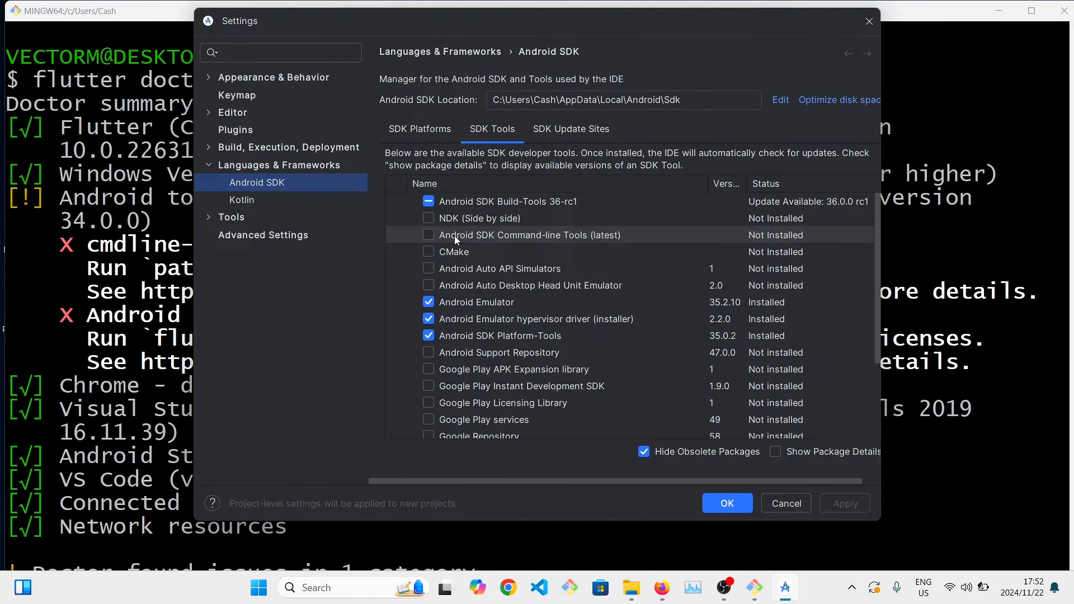
pyautogui.click(429, 235)
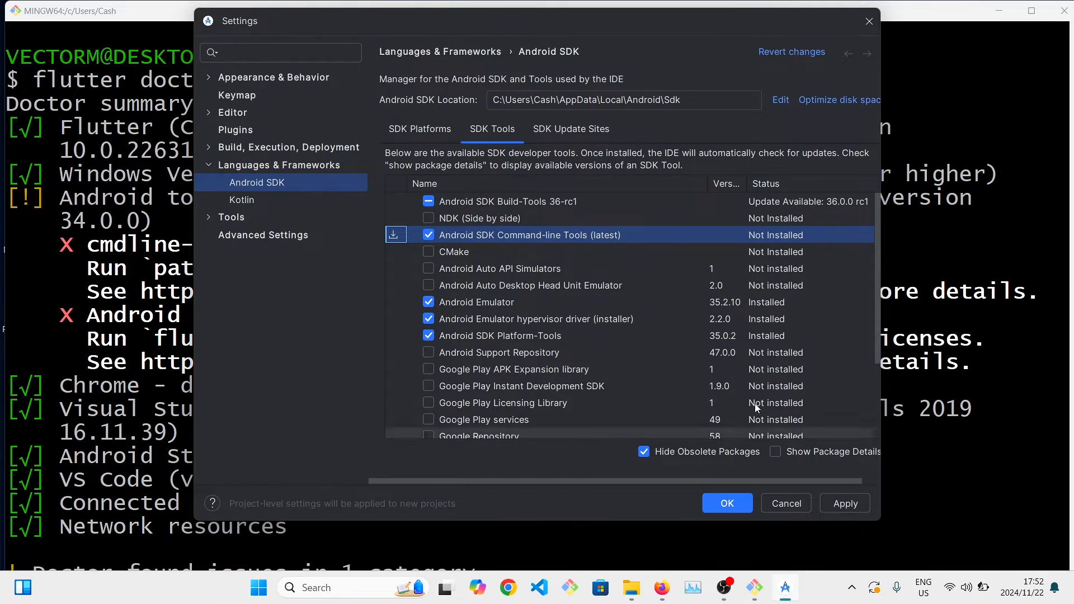
pyautogui.scroll(-3, 704, 359)
pyautogui.scroll(3, 703, 360)
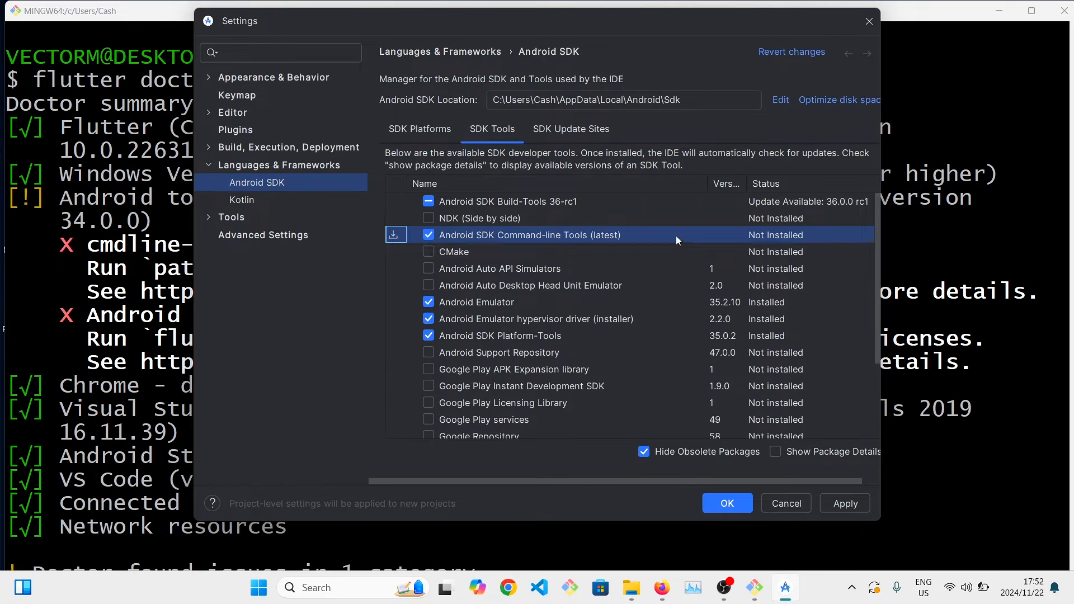
# Apply the change, install the Android SDK Command-line Tools component and close the SDK settings.
pyautogui.click(845, 505)
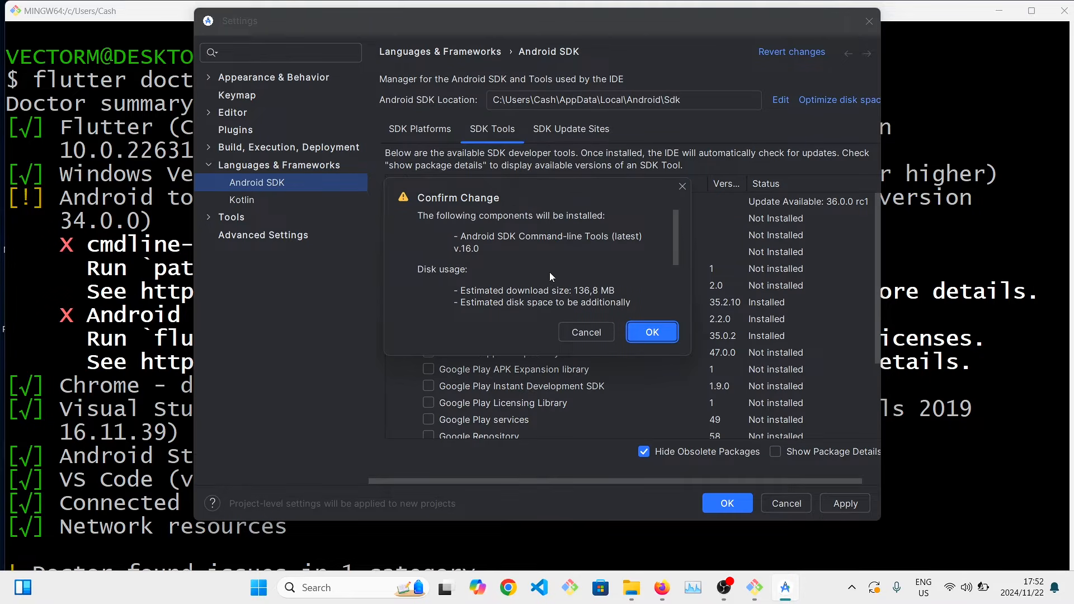
pyautogui.scroll(-3, 550, 273)
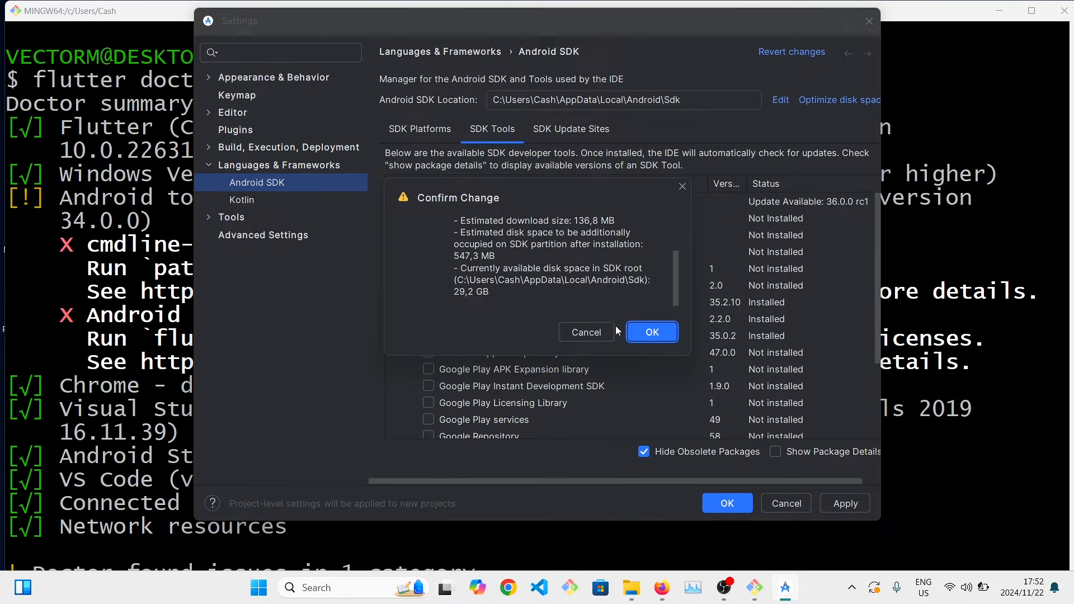
pyautogui.click(651, 333)
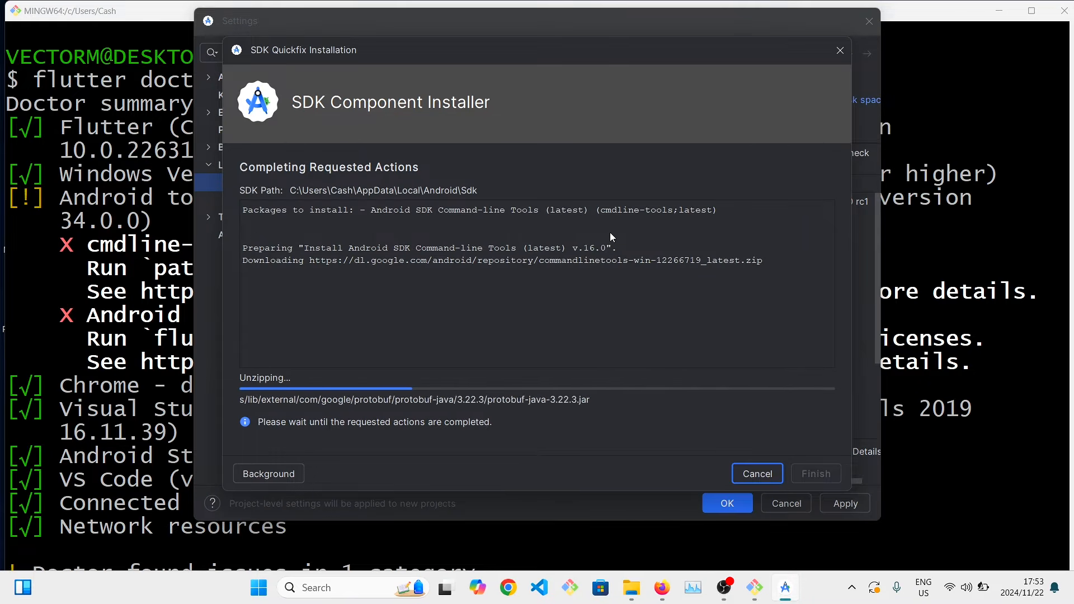
pyautogui.click(815, 475)
pyautogui.click(845, 504)
pyautogui.click(727, 504)
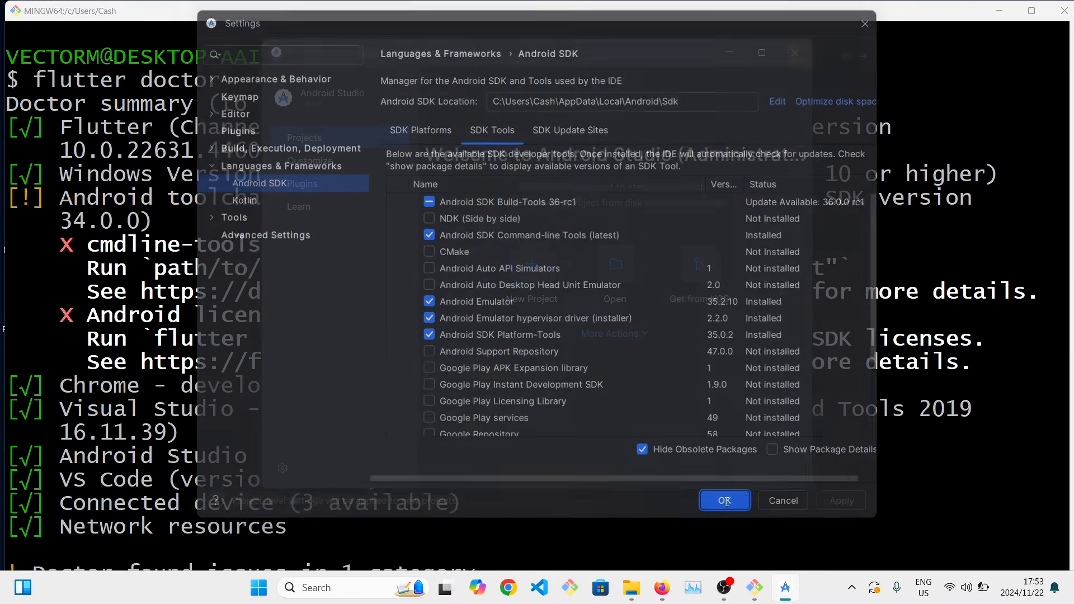
pyautogui.click(795, 54)
# In the Git Bash terminal, run flutter doctor --android-licenses.
pyautogui.scroll(-1, 521, 459)
pyautogui.write('v')
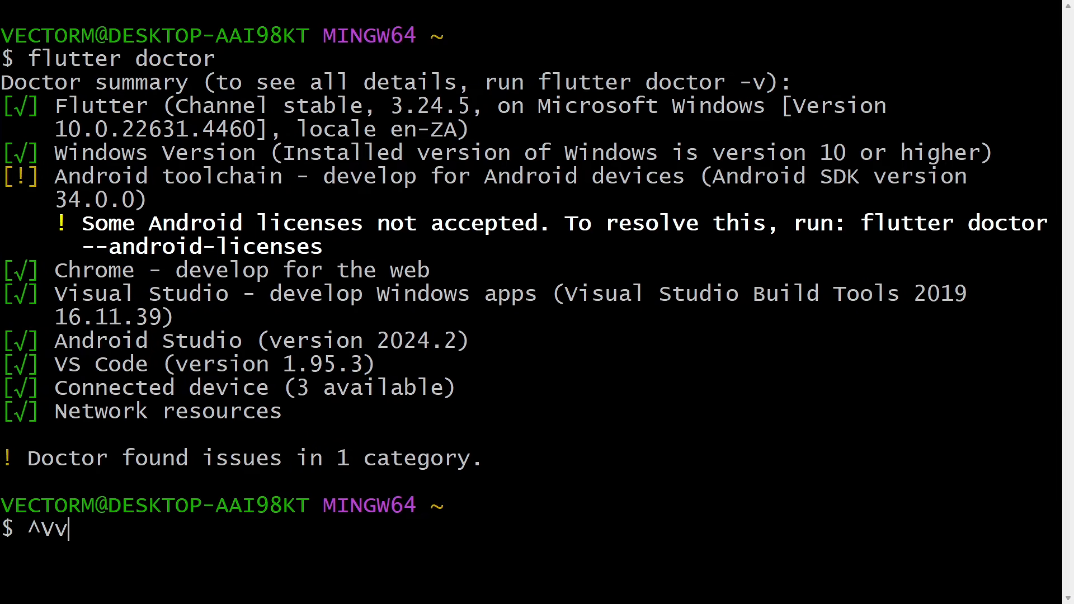
pyautogui.press('BackSpace')
pyautogui.write('flut')
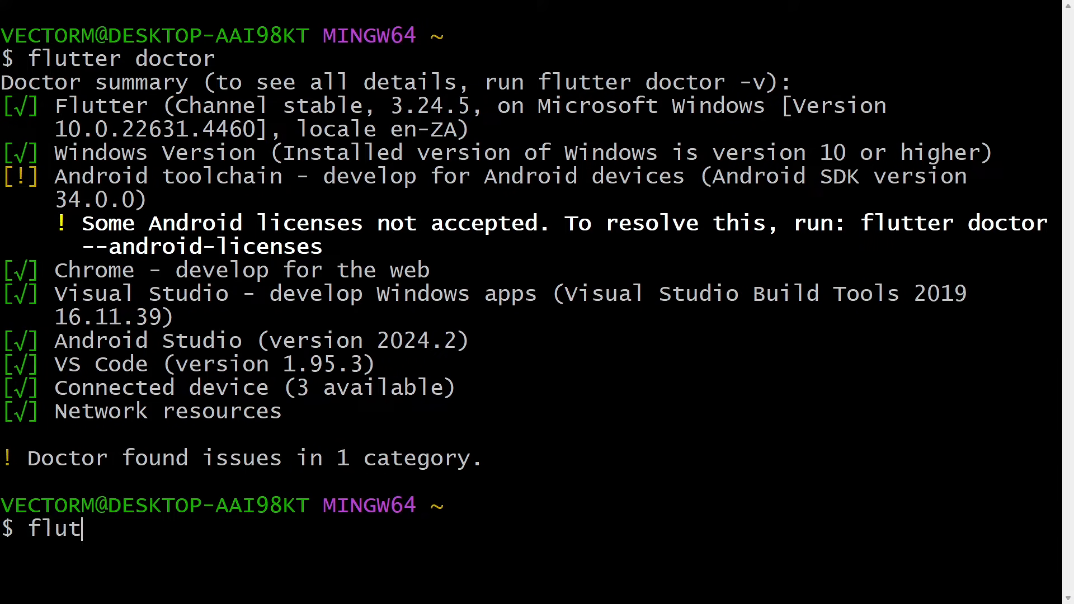
pyautogui.write('ter doctor ')
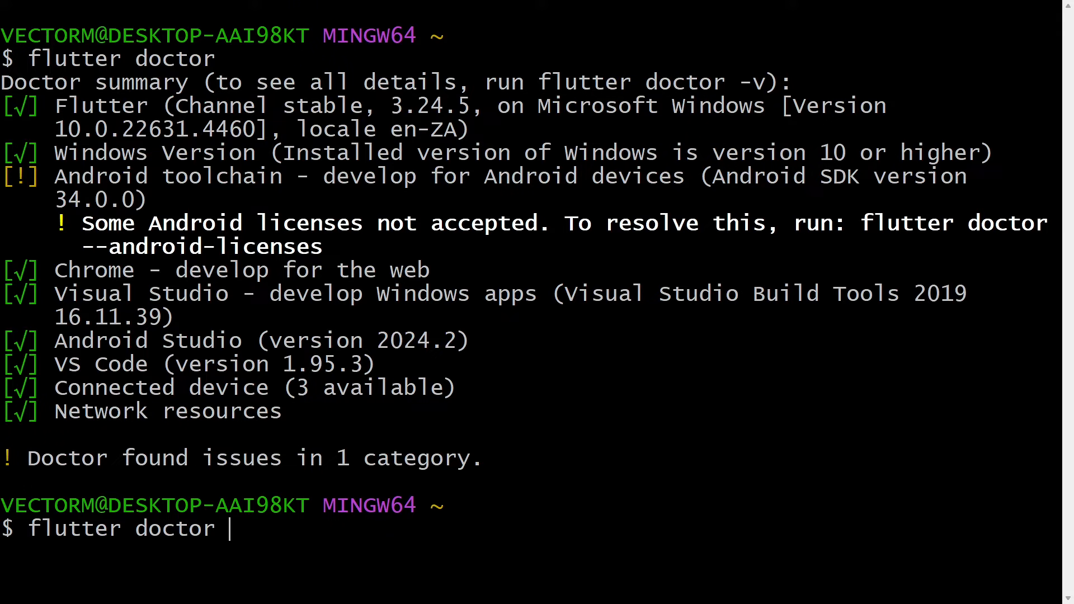
pyautogui.write('--android')
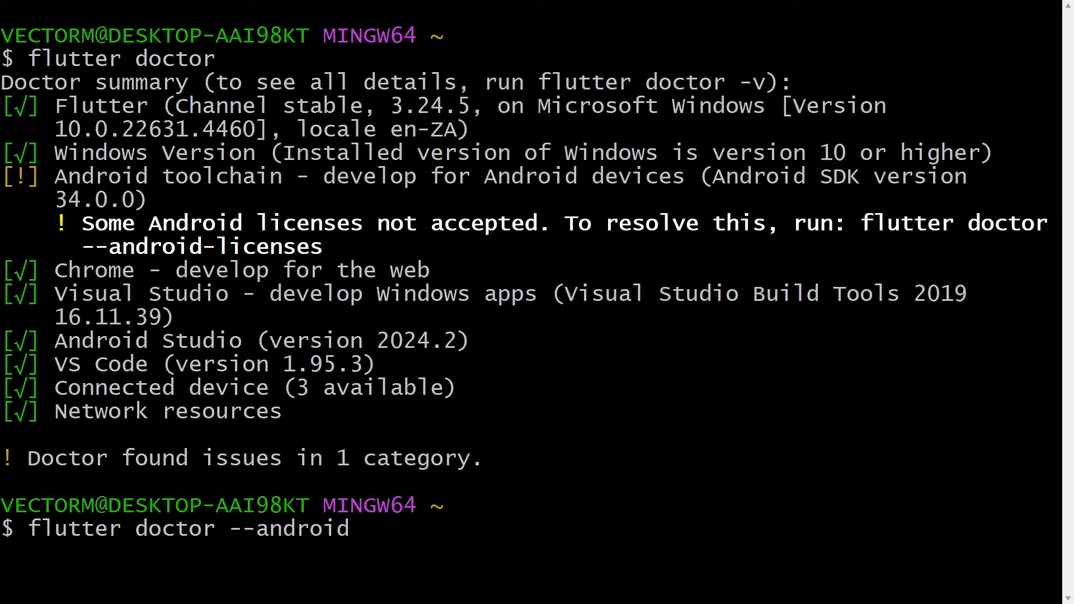
pyautogui.write('-licenses')
pyautogui.press('Return')
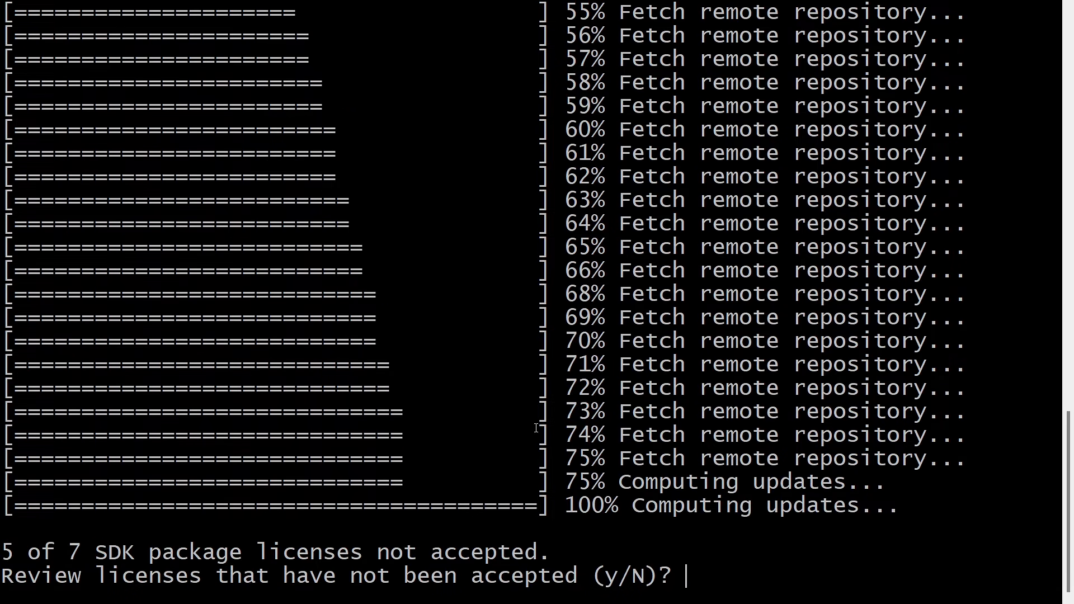
# Agree to review the pending Android SDK package licenses and accept each one.
pyautogui.write('y')
pyautogui.press('Return')
pyautogui.write('y')
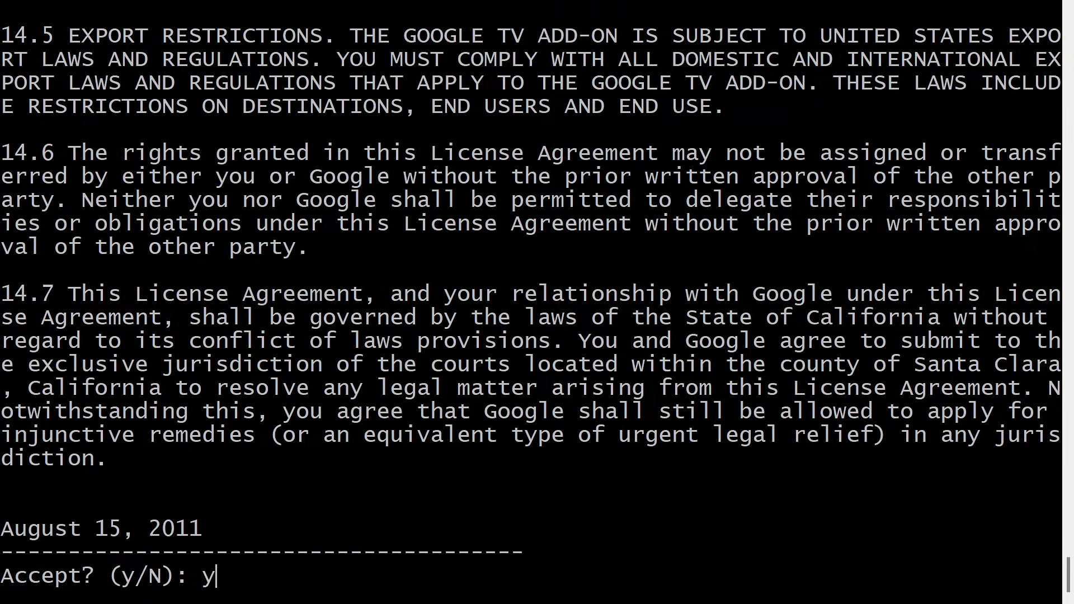
pyautogui.press('Return')
pyautogui.write('y')
pyautogui.press('Return')
pyautogui.write('y')
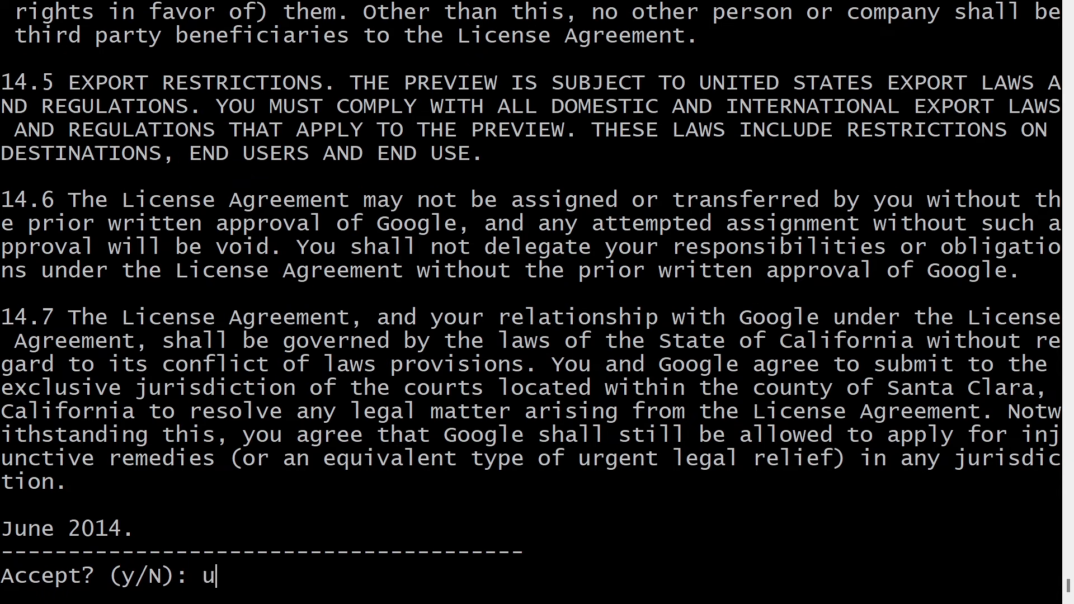
pyautogui.press('BackSpace')
pyautogui.write('y')
pyautogui.press('Return')
pyautogui.write('y')
pyautogui.press('Return')
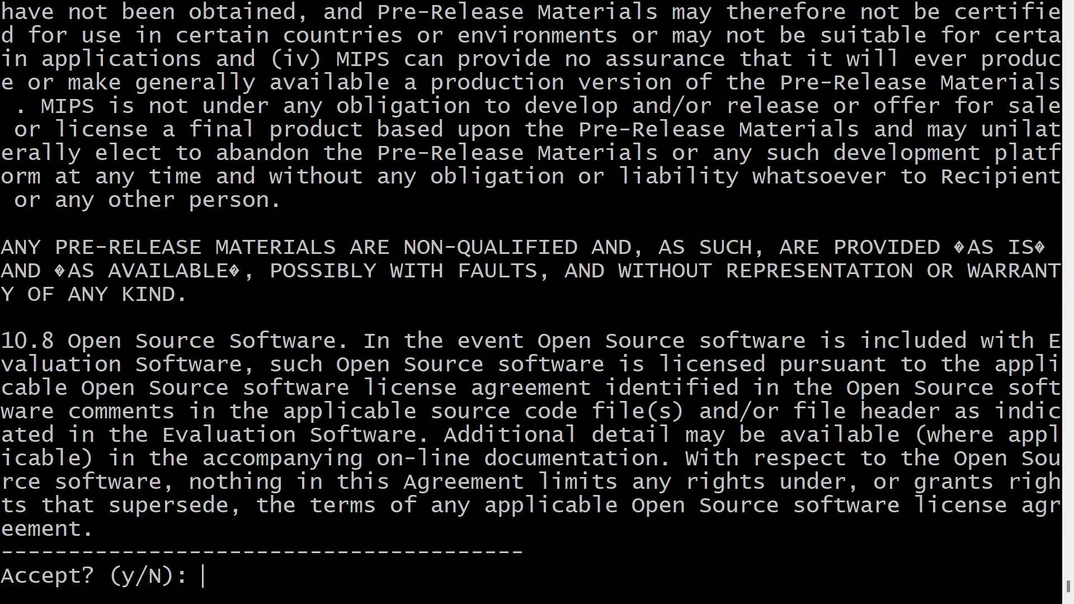
pyautogui.write('y')
pyautogui.press('Return')
# Clear the terminal, run flutter doctor to recheck every category, and close the terminal.
pyautogui.write('clear')
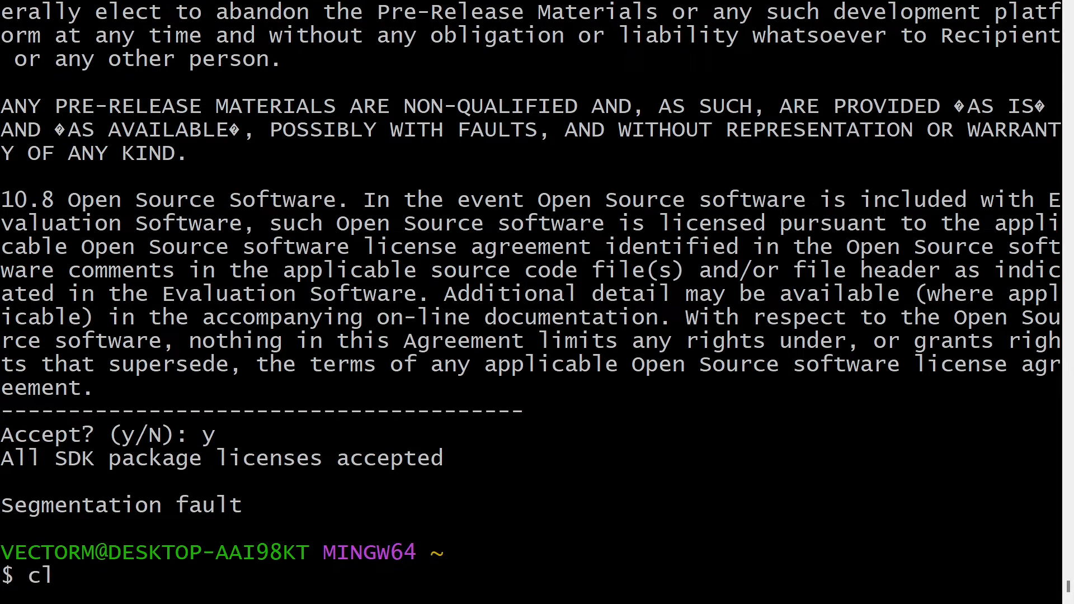
pyautogui.press('Return')
pyautogui.write('flutter doctor')
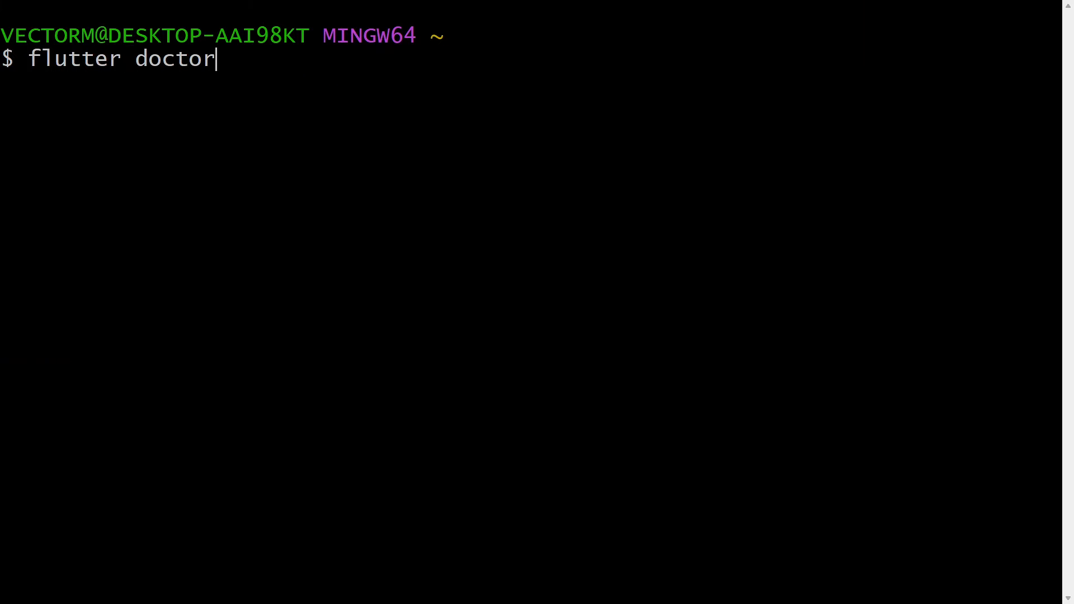
pyautogui.press('Return')
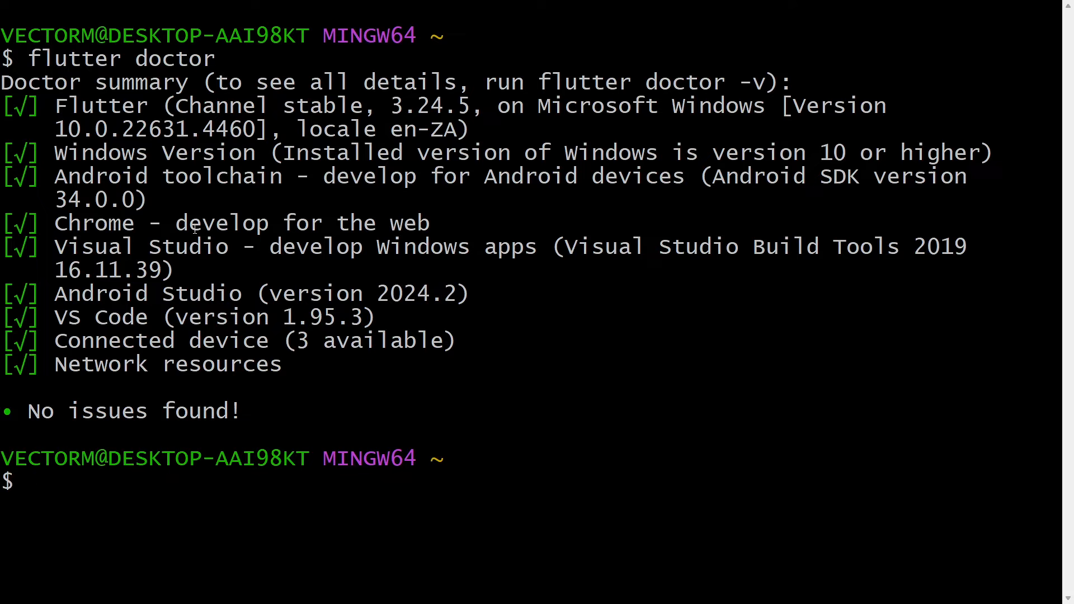
pyautogui.moveTo(4, 101); pyautogui.dragTo(1058, 367)
pyautogui.rightClick(583, 263)
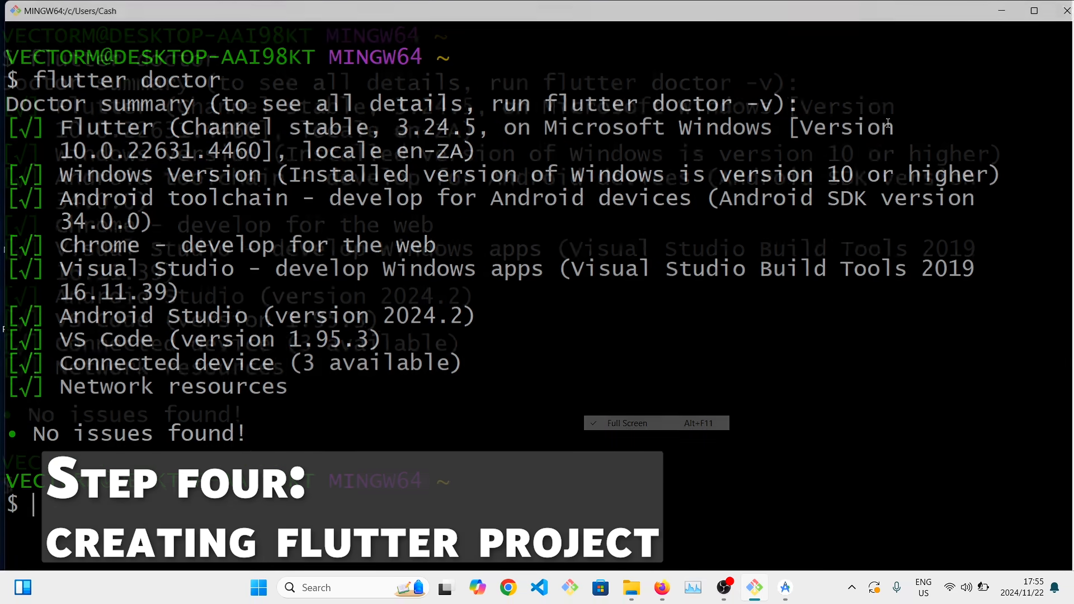
pyautogui.click(1051, 16)
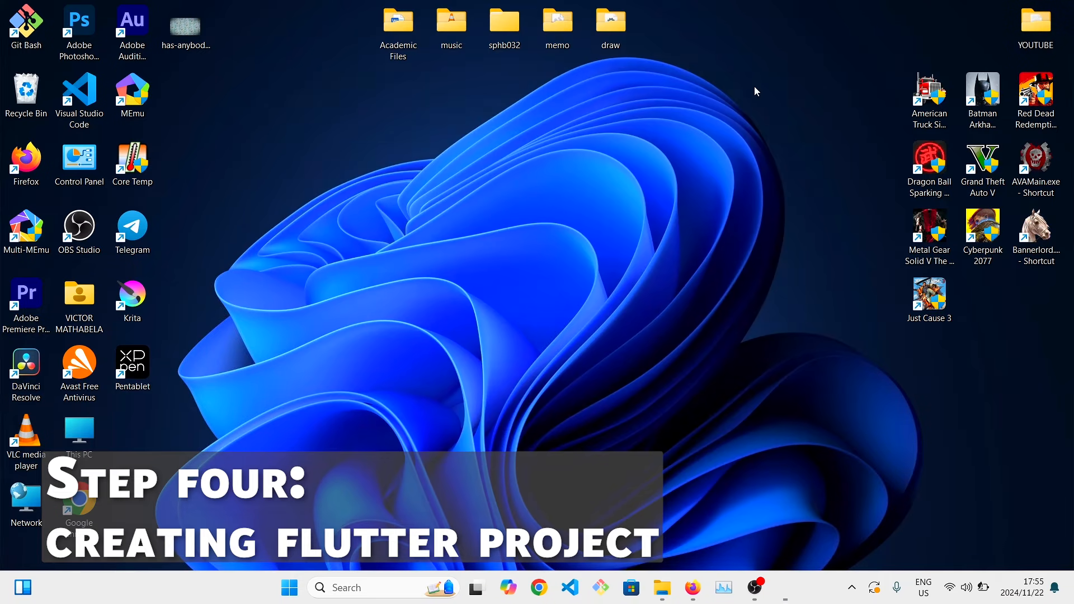
# Switch to Visual Studio Code, search the extensions for flutter and install the Flutter extension by Dart Code.
pyautogui.doubleClick(79, 103)
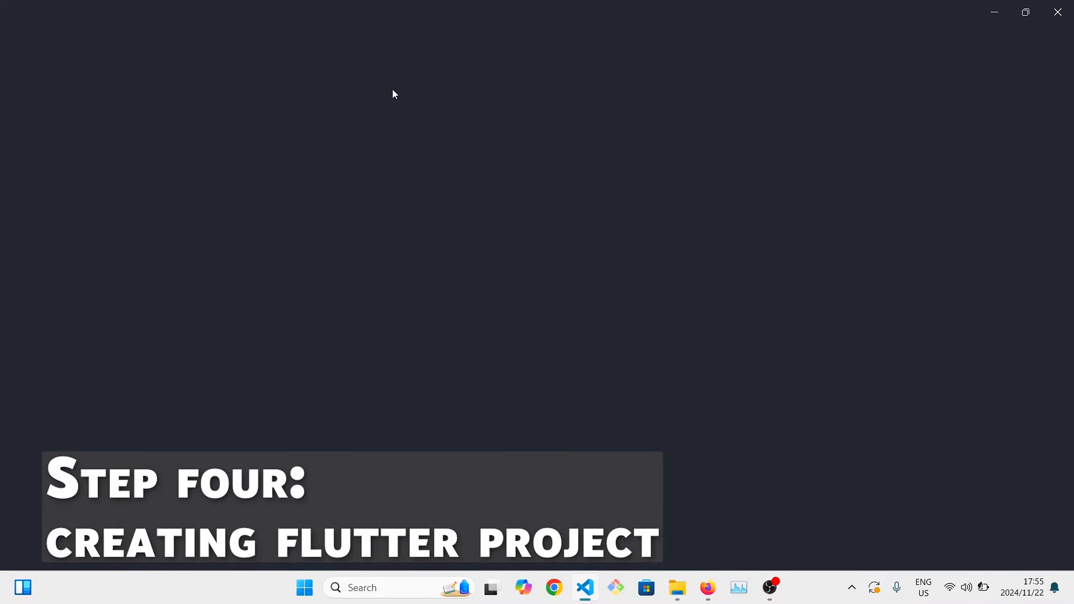
pyautogui.click(16, 175)
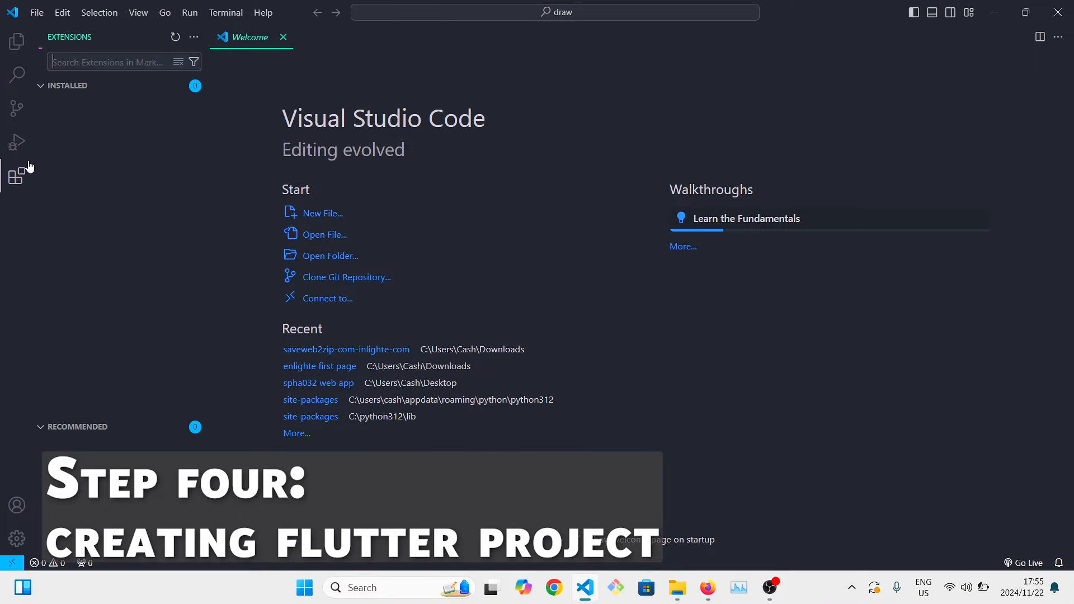
pyautogui.write('flutt')
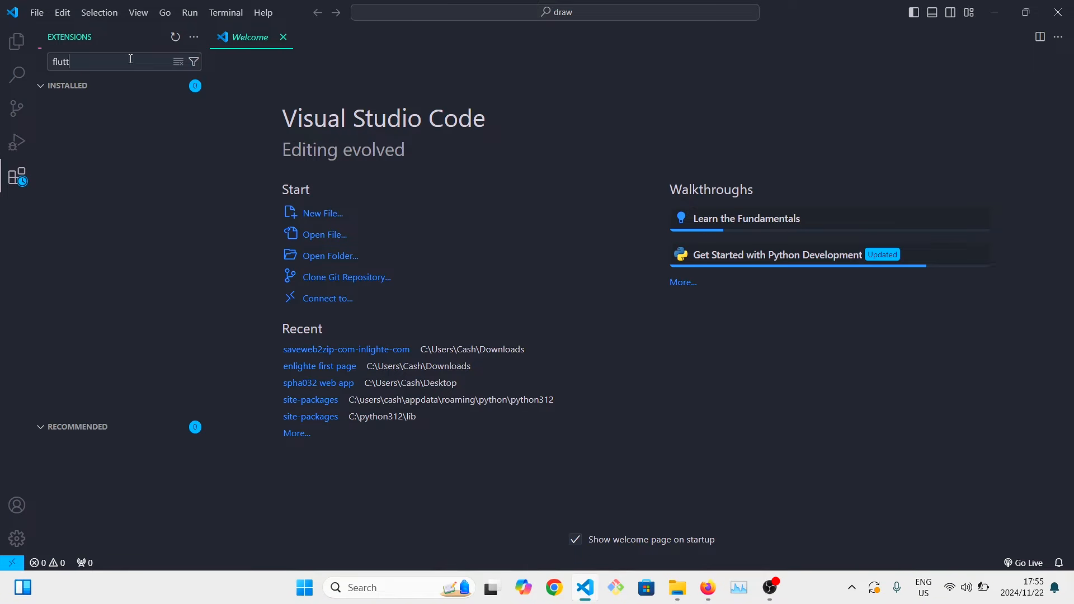
pyautogui.write('er')
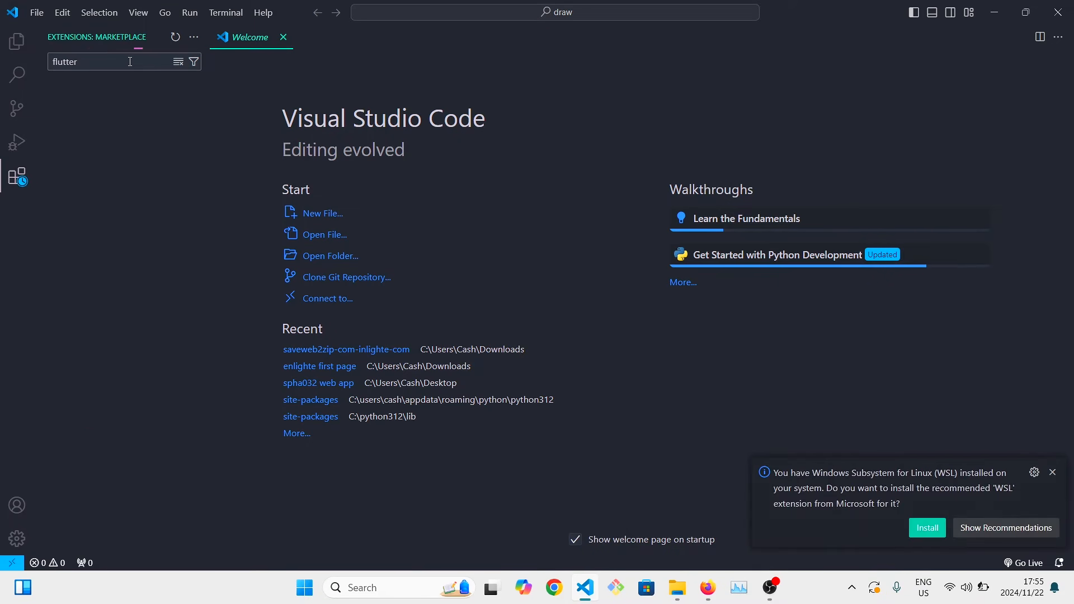
pyautogui.click(112, 101)
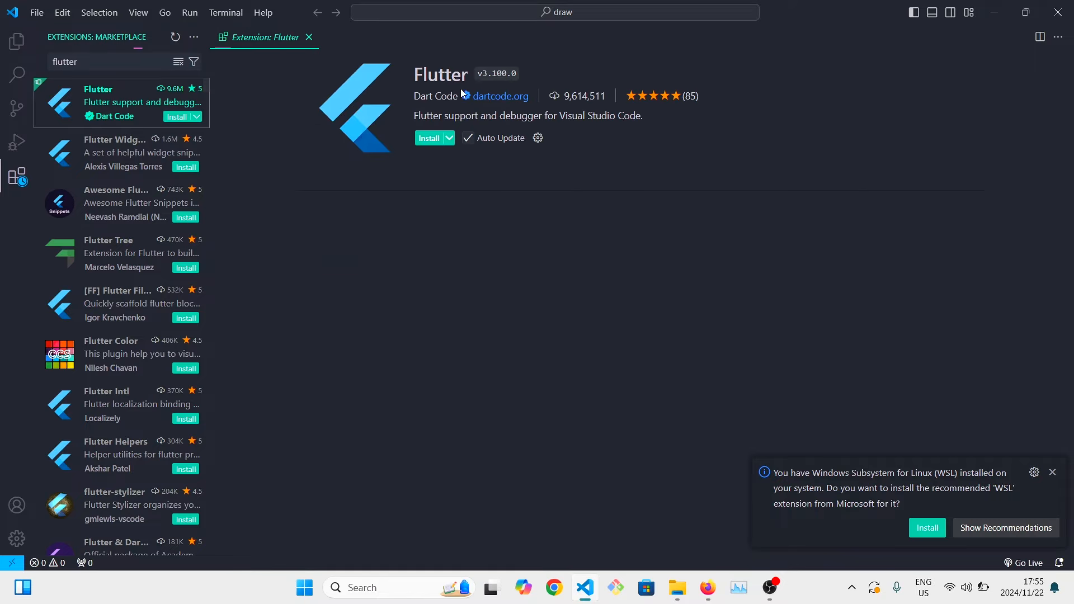
pyautogui.click(432, 138)
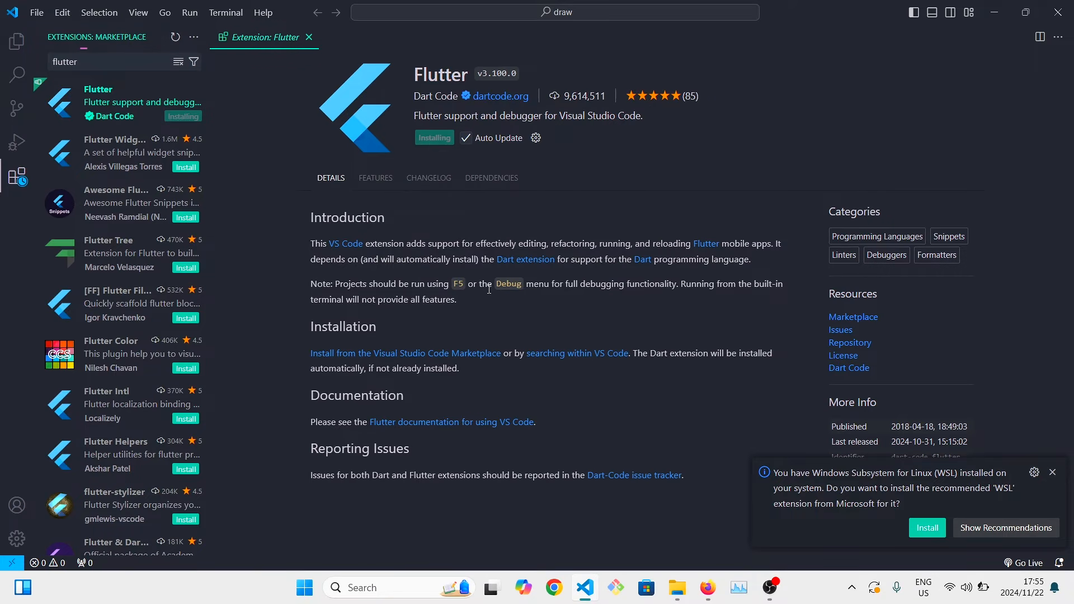
pyautogui.click(143, 14)
pyautogui.click(717, 177)
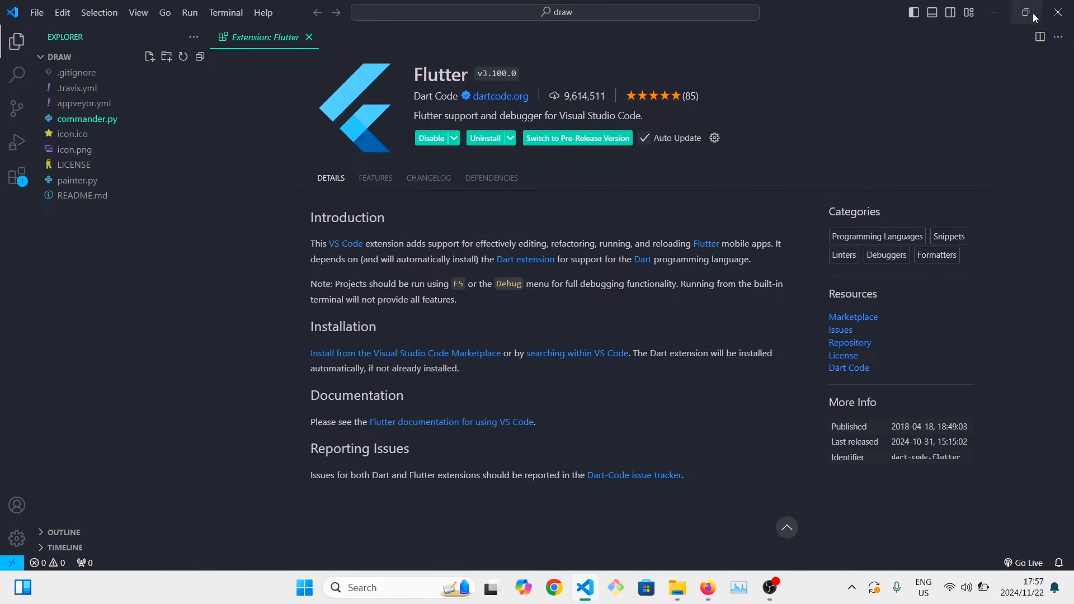
# Restart Visual Studio Code and start a new Flutter project using the Application template.
pyautogui.click(1058, 12)
pyautogui.doubleClick(86, 96)
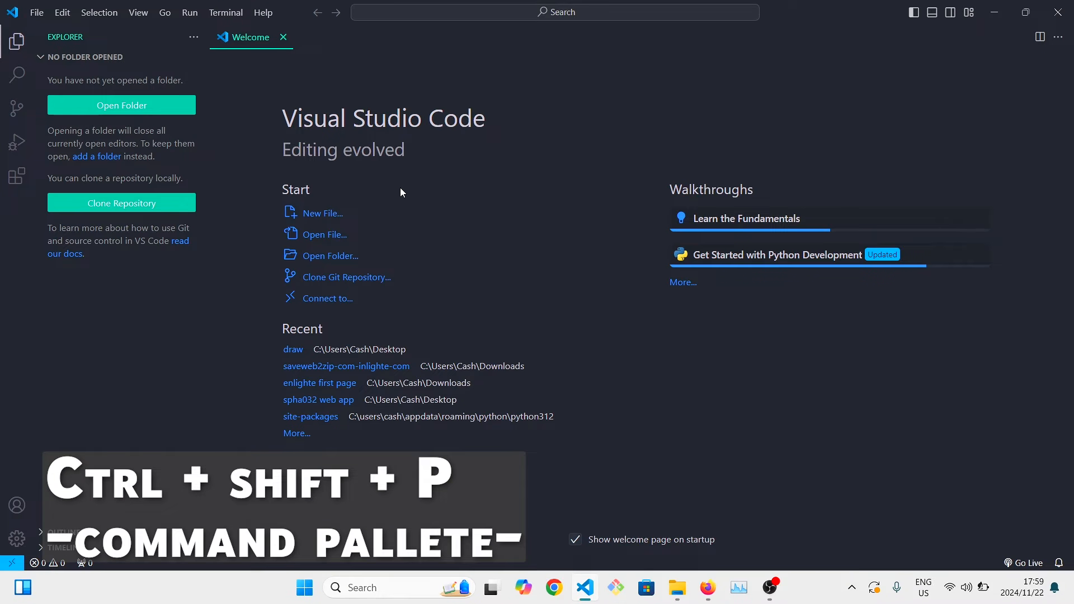
pyautogui.hotkey('ctrl', 'shift', 'p')
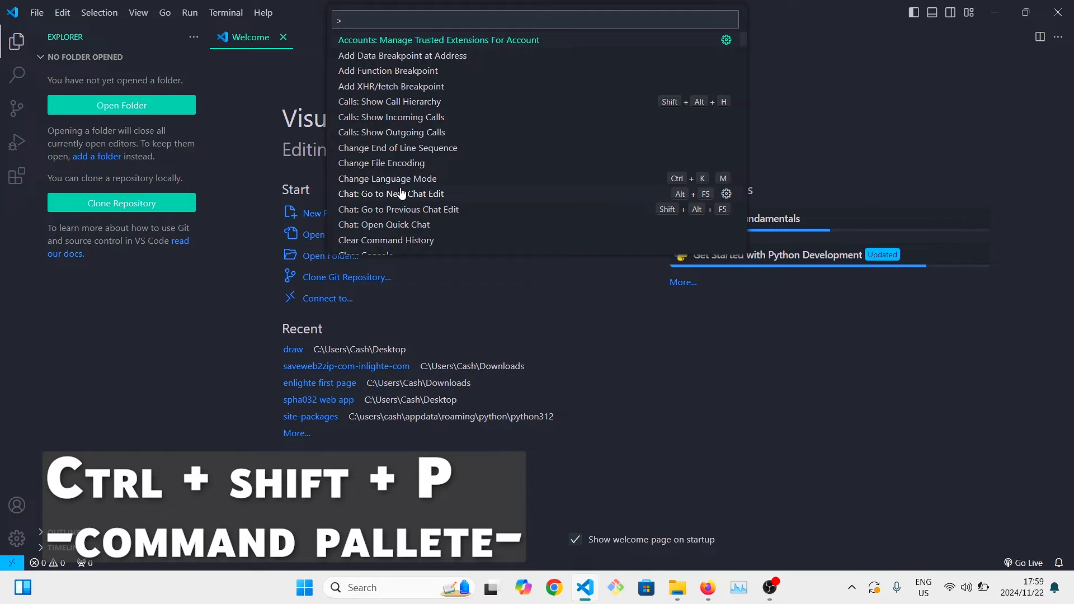
pyautogui.write('fl')
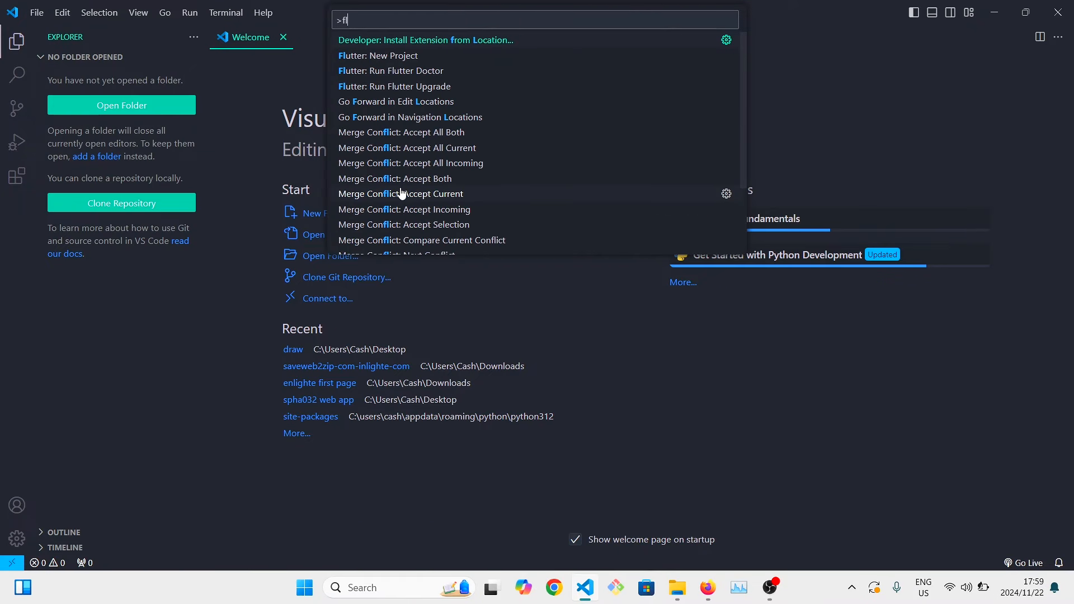
pyautogui.write('utt')
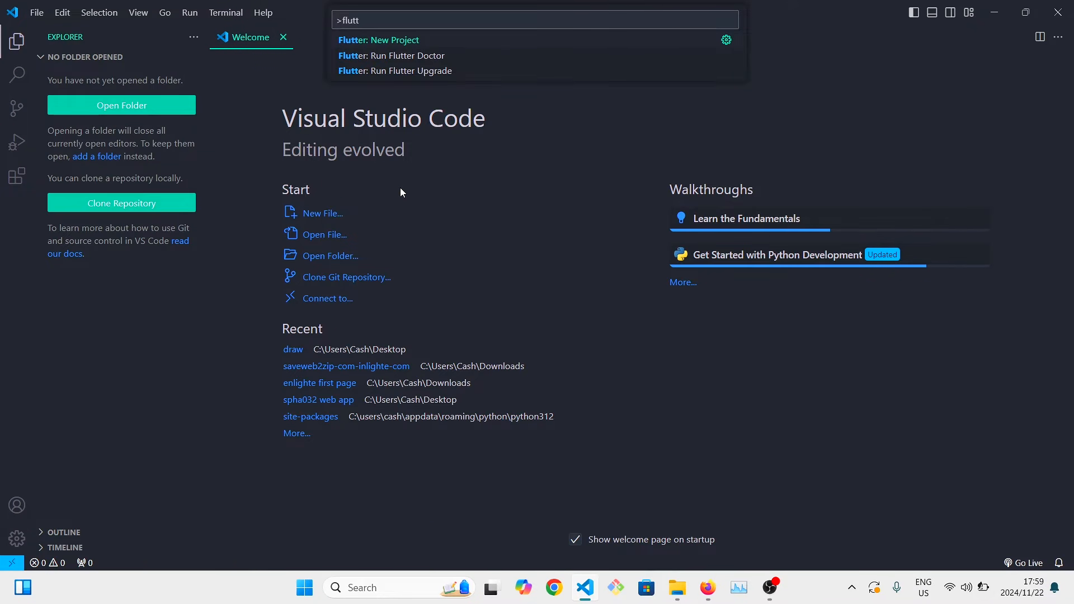
pyautogui.click(390, 42)
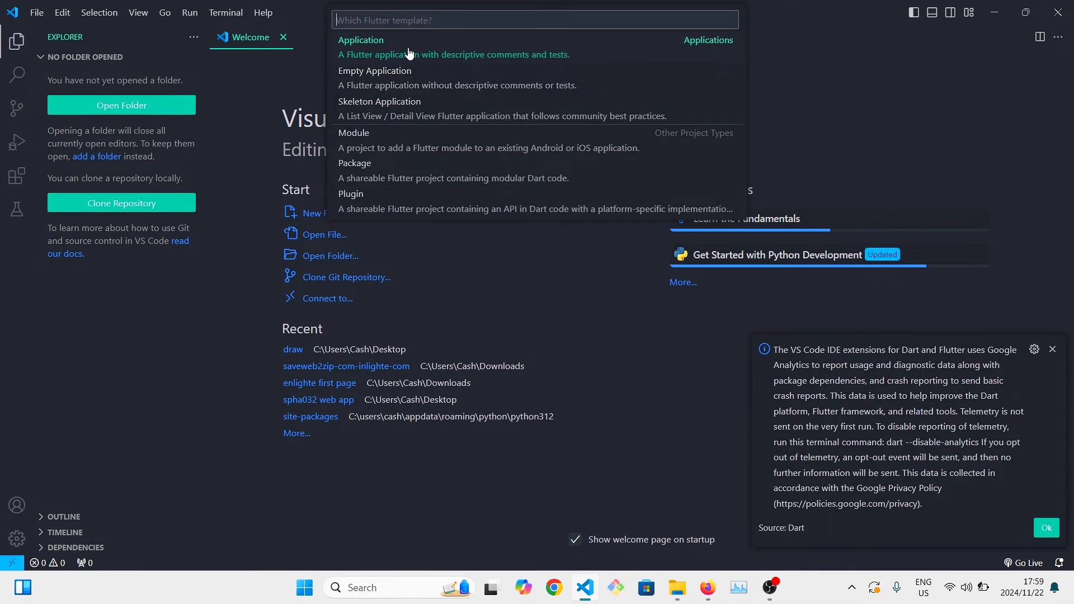
pyautogui.click(411, 54)
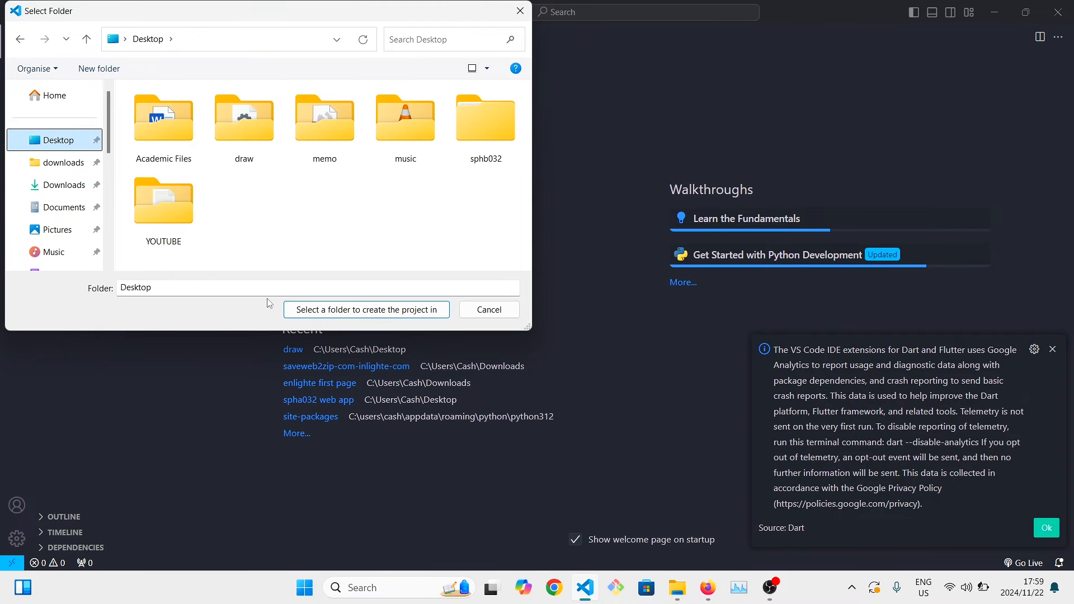
# Create a folder named Flutter apps on the Desktop and select it as the location for the new project.
pyautogui.rightClick(262, 221)
pyautogui.moveTo(348, 415)
pyautogui.click(481, 236)
pyautogui.write('Flu')
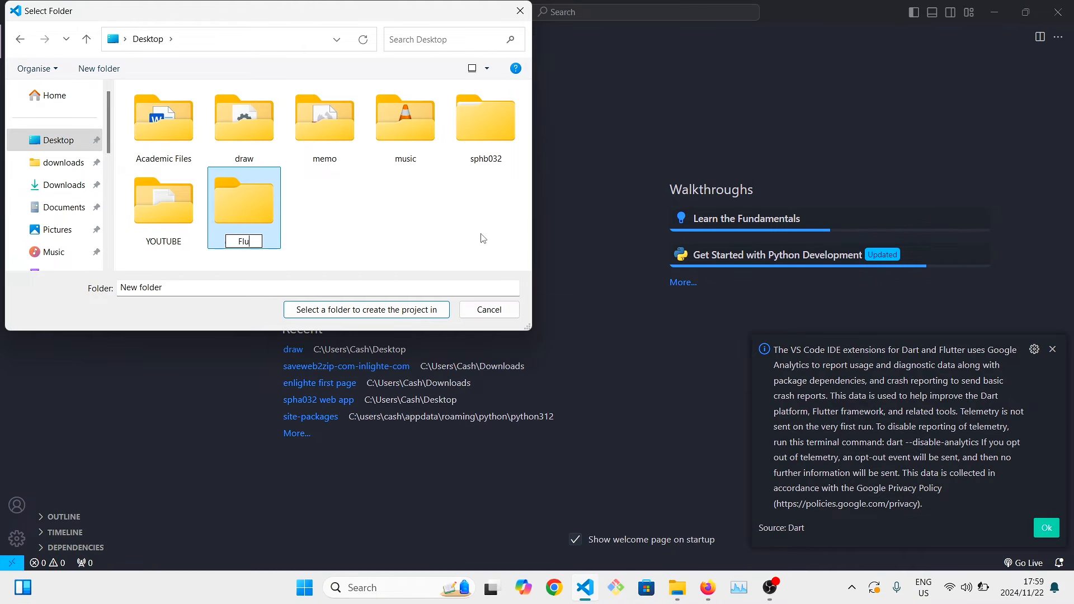
pyautogui.write('tter apps')
pyautogui.press('Return')
pyautogui.click(366, 309)
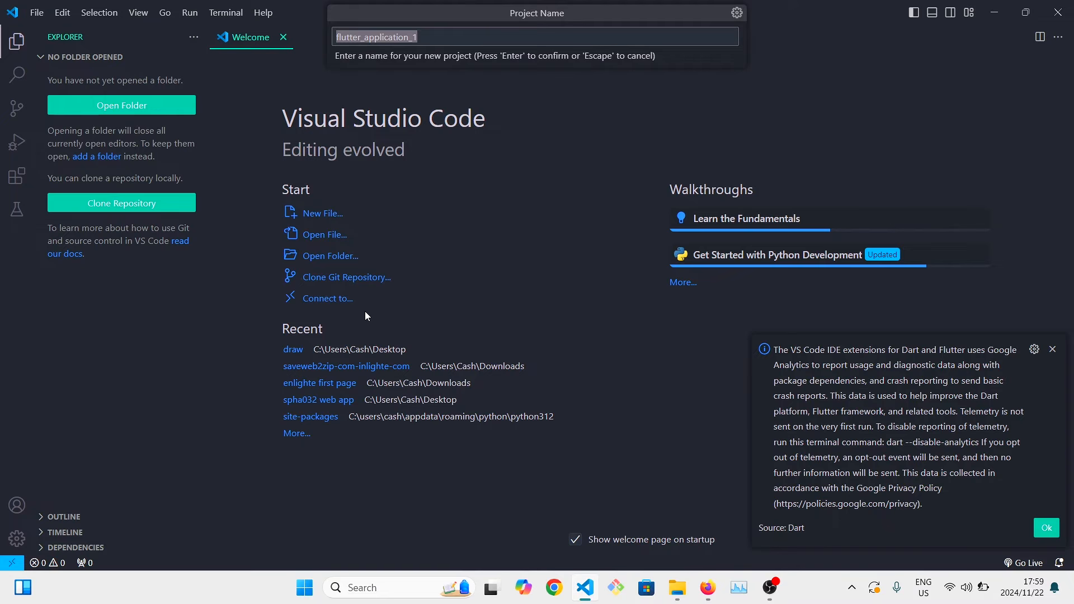
# Name the Flutter project helloworld and create it.
pyautogui.press('BackSpace')
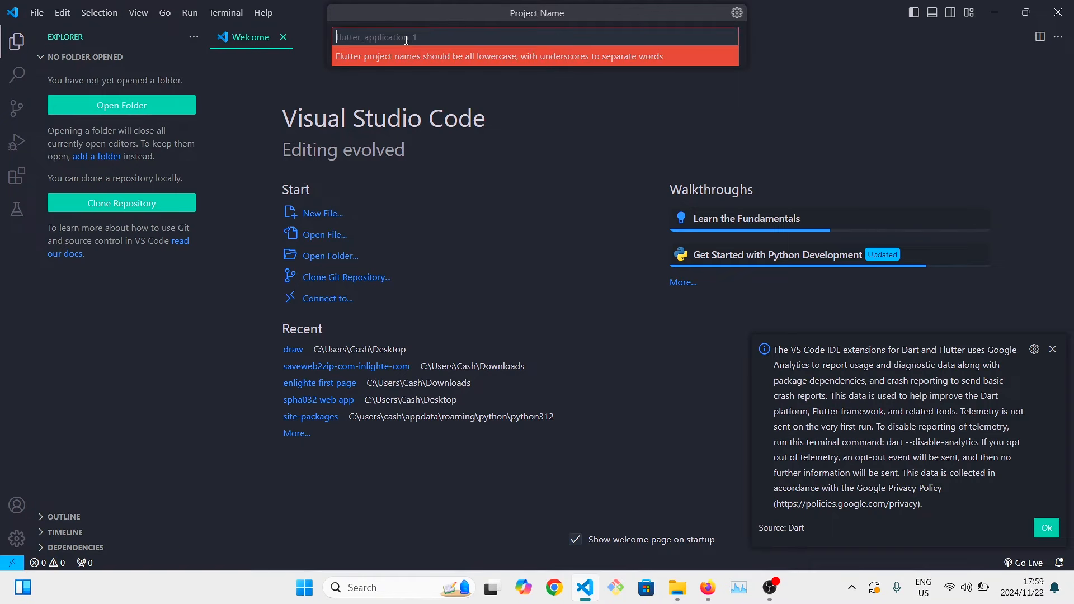
pyautogui.write('helloworld')
pyautogui.press('Return')
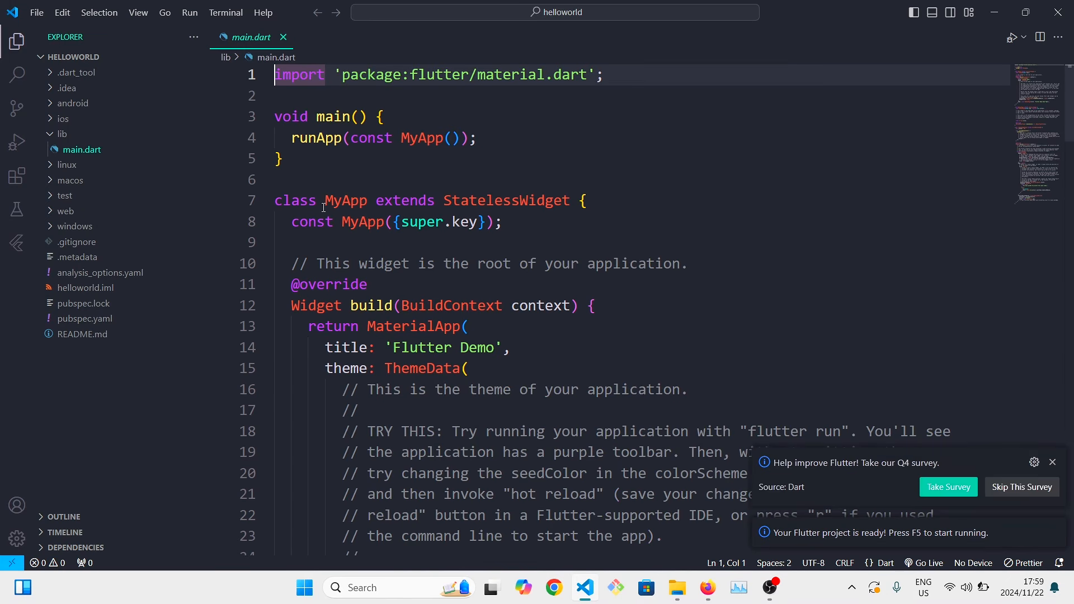
# Dismiss the Flutter survey notice and look through the generated code in main.dart down to its end.
pyautogui.click(1053, 462)
pyautogui.click(451, 200)
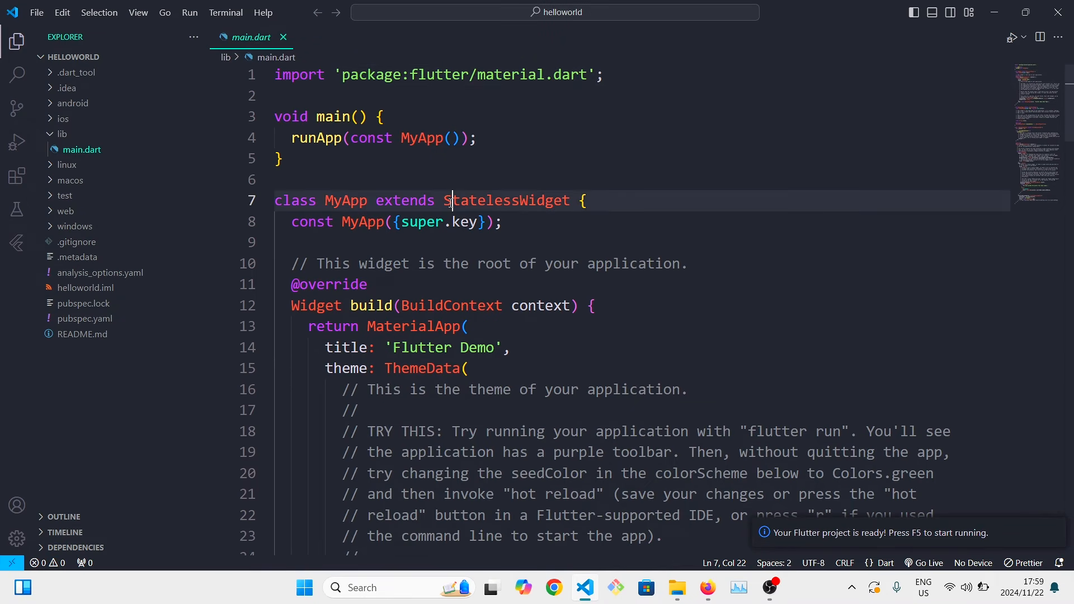
pyautogui.scroll(-5, 472, 305)
pyautogui.scroll(-20, 473, 306)
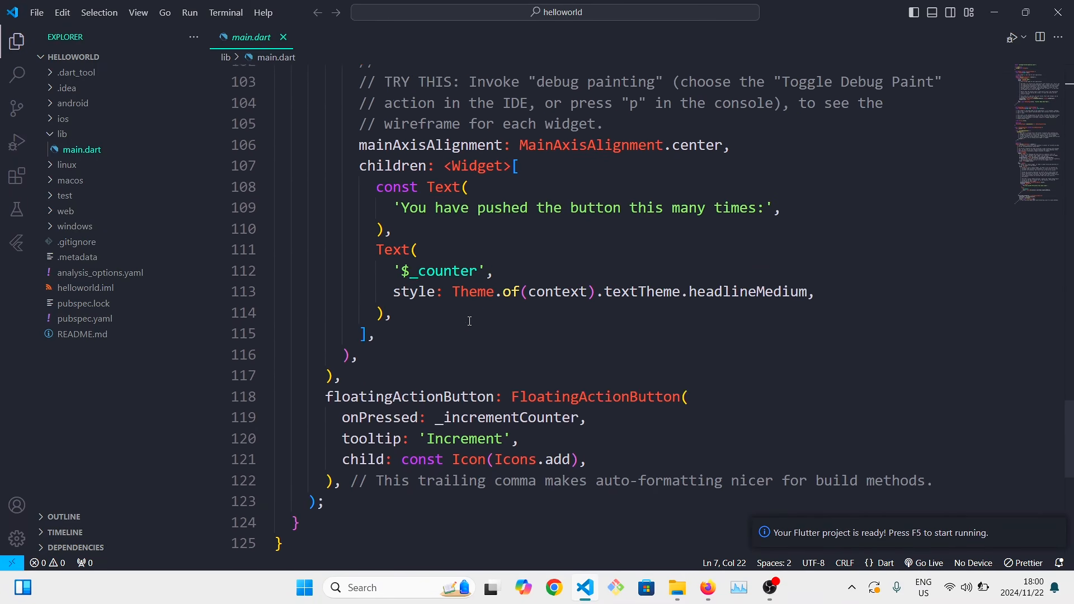
pyautogui.scroll(-3, 511, 271)
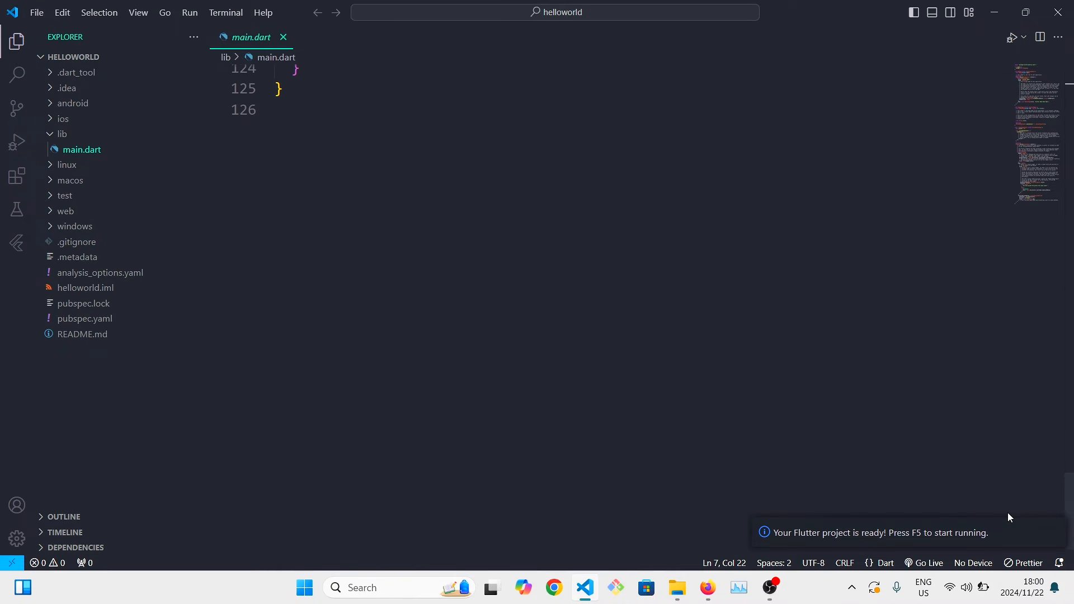
pyautogui.scroll(3, 824, 482)
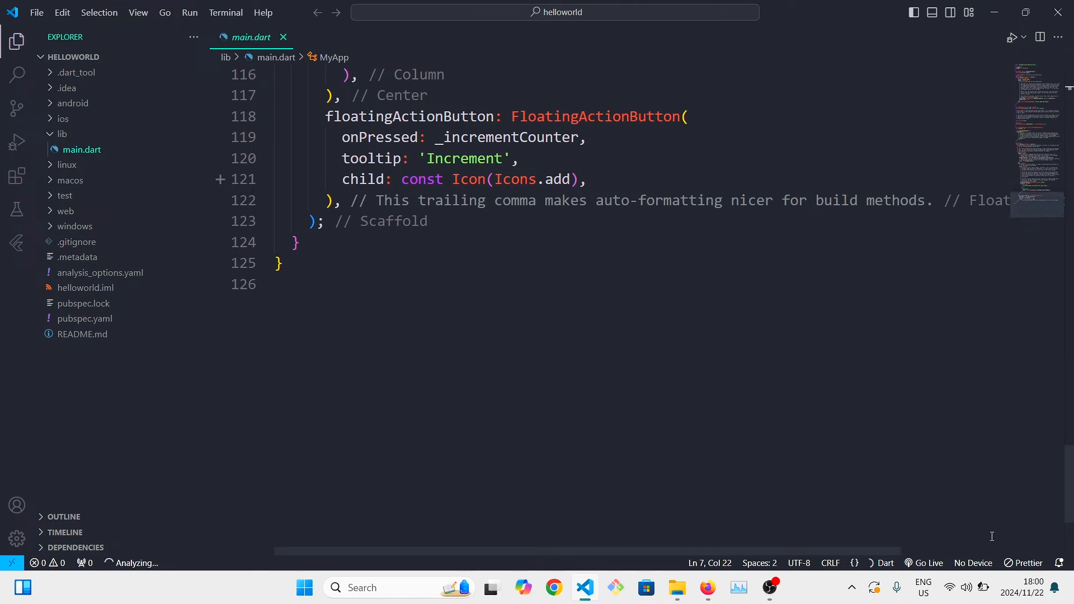
# Run the helloworld app on the Chrome web device and try its increment button repeatedly.
pyautogui.click(971, 563)
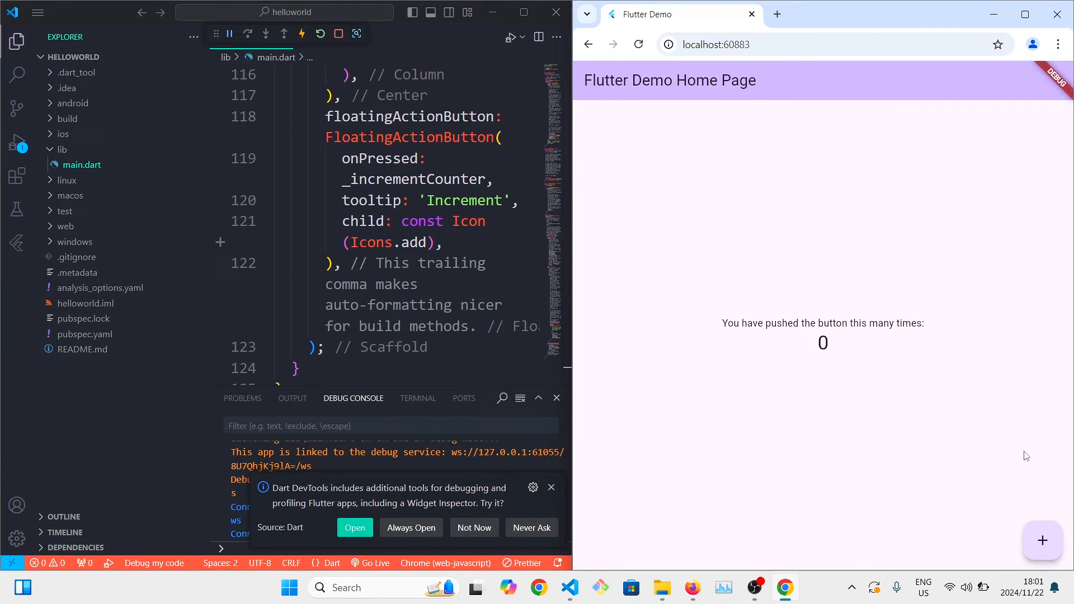
pyautogui.click(1046, 536)
pyautogui.click(1047, 536)
pyautogui.click(1046, 536)
pyautogui.click(1046, 536)
pyautogui.click(1046, 536)
pyautogui.click(1046, 536)
pyautogui.click(1046, 536)
# Change the MyHomePage title in main.dart to 'Hello World'.
pyautogui.scroll(-4, 304, 303)
pyautogui.scroll(20, 304, 303)
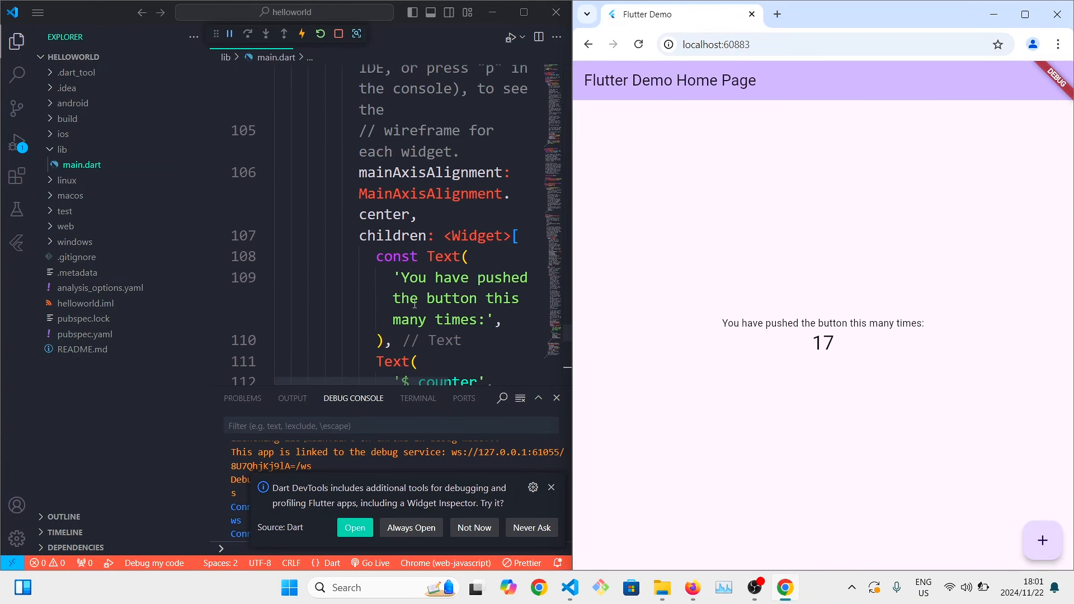
pyautogui.scroll(3, 366, 230)
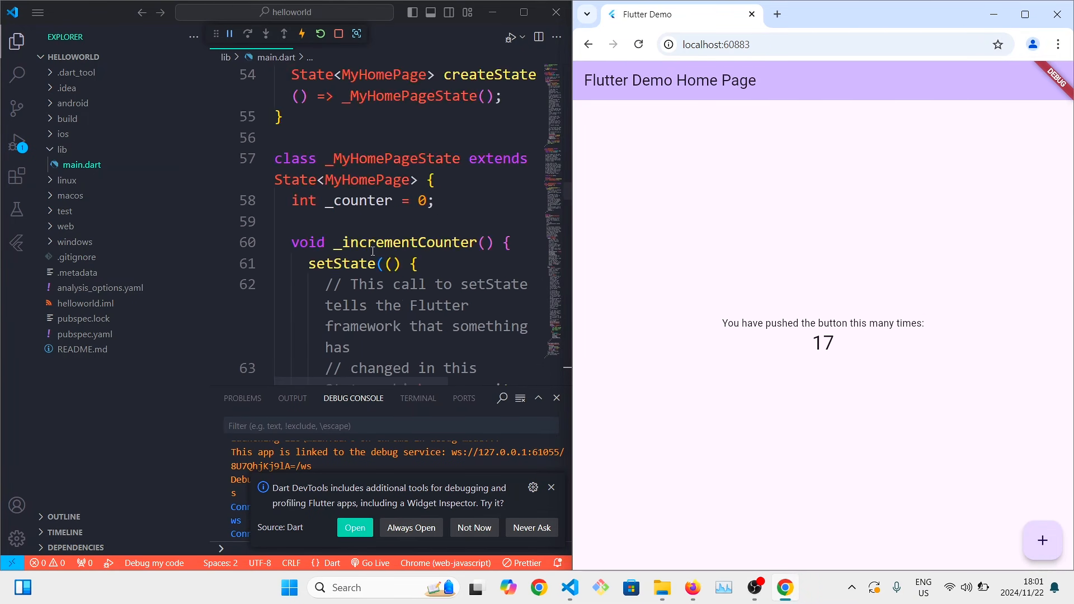
pyautogui.scroll(-3, 366, 229)
pyautogui.moveTo(225, 296); pyautogui.dragTo(412, 275)
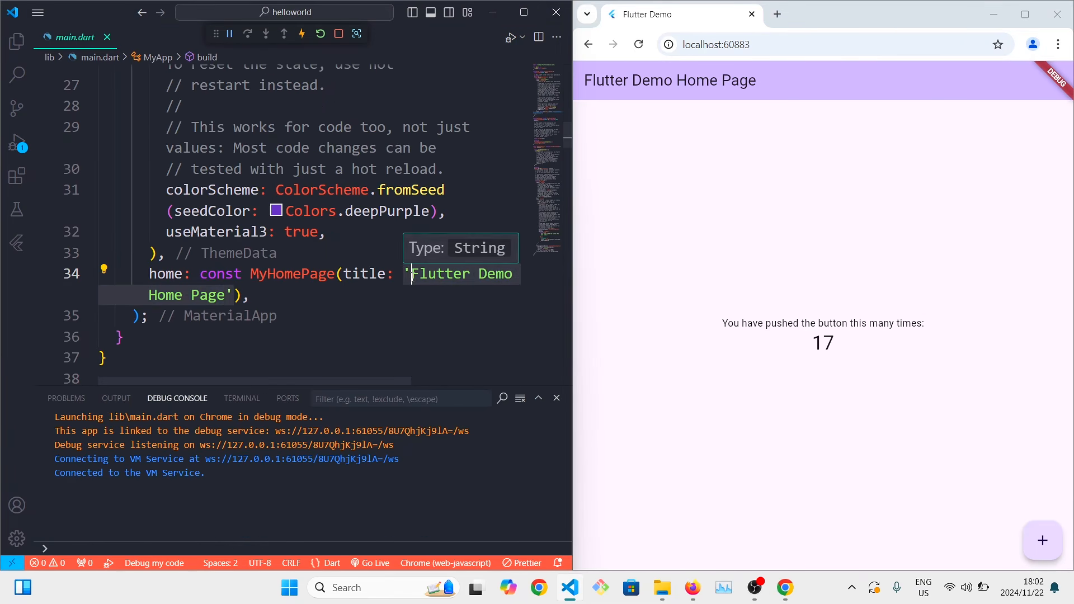
pyautogui.press('BackSpace')
pyautogui.write('G')
pyautogui.press('BackSpace')
pyautogui.write('Hello')
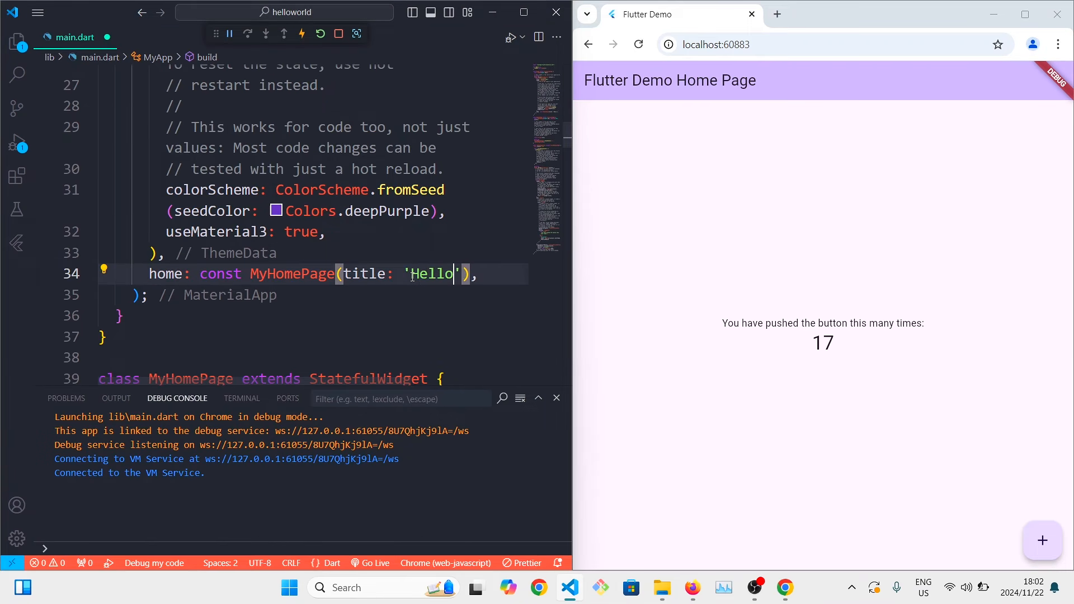
pyautogui.write(' Wo')
pyautogui.press('BackSpace')
pyautogui.press('BackSpace')
pyautogui.write('World')
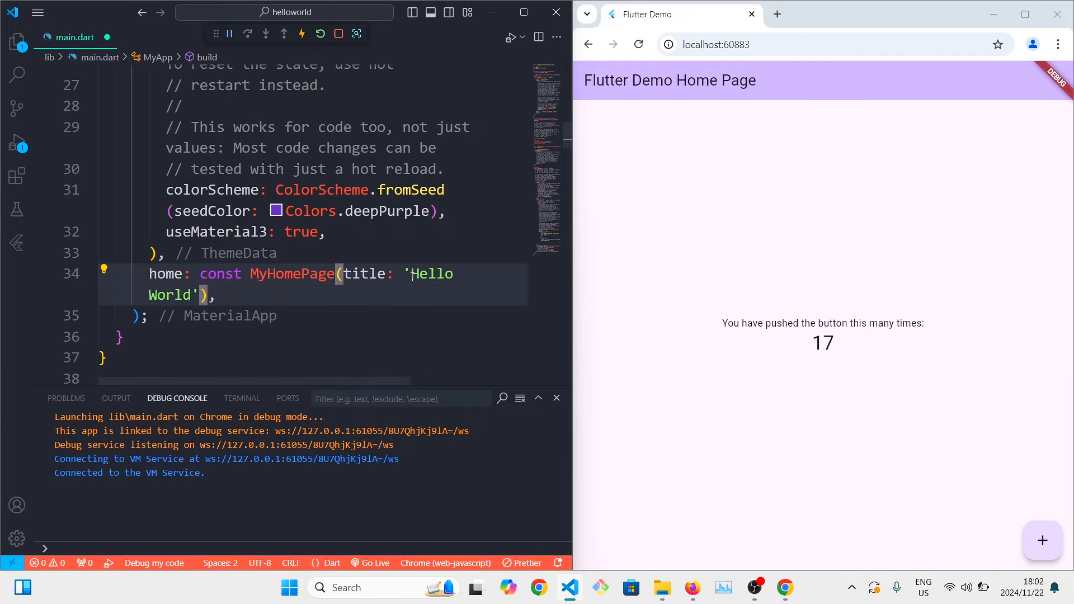
# Change the color scheme's seedColor to red, const Color.fromARGB(255, 255, 0, 0).
pyautogui.moveTo(277, 216)
pyautogui.click(541, 56)
pyautogui.click(507, 51)
pyautogui.click(386, 256)
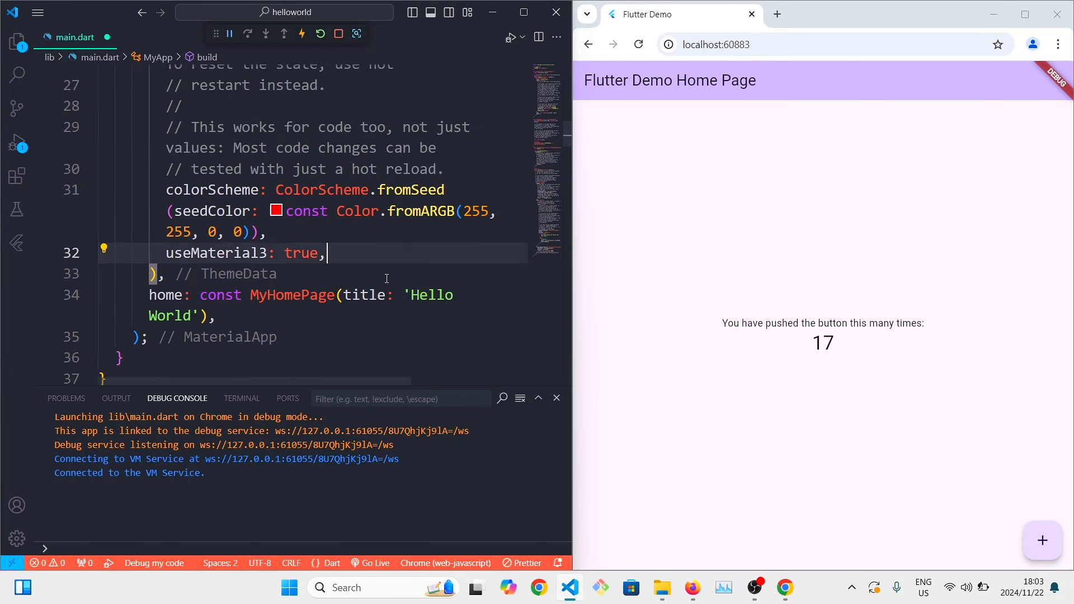
# Save main.dart to reload the app in Chrome and try the increment button again.
pyautogui.hotkey('ctrl', 's')
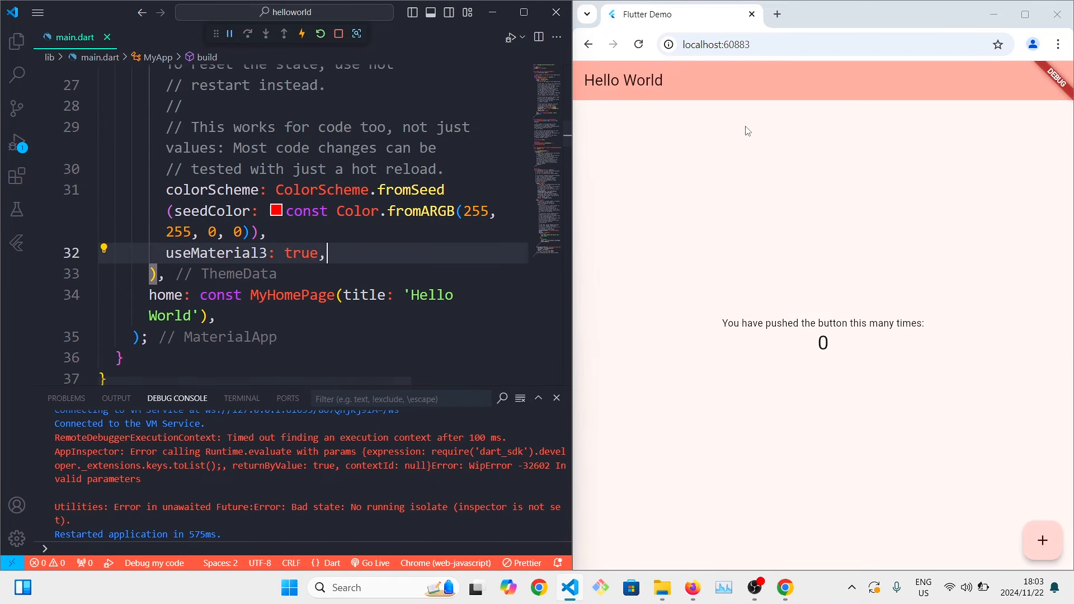
pyautogui.click(1056, 544)
pyautogui.click(1056, 544)
pyautogui.click(1055, 544)
pyautogui.click(1056, 544)
pyautogui.click(1056, 544)
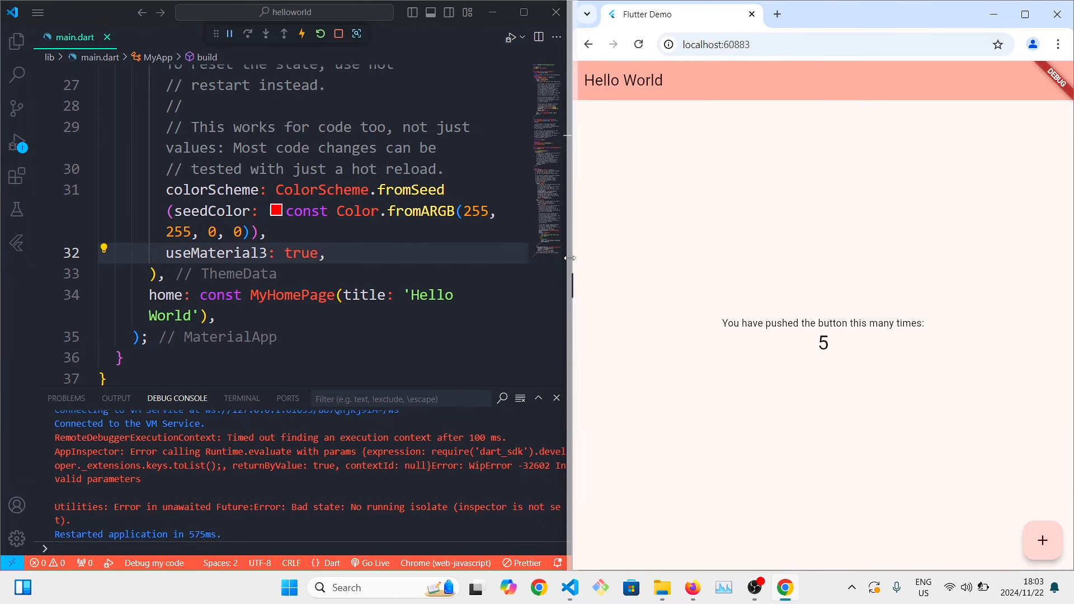
# Close the debug console and return to the beginning of main.dart.
pyautogui.click(556, 399)
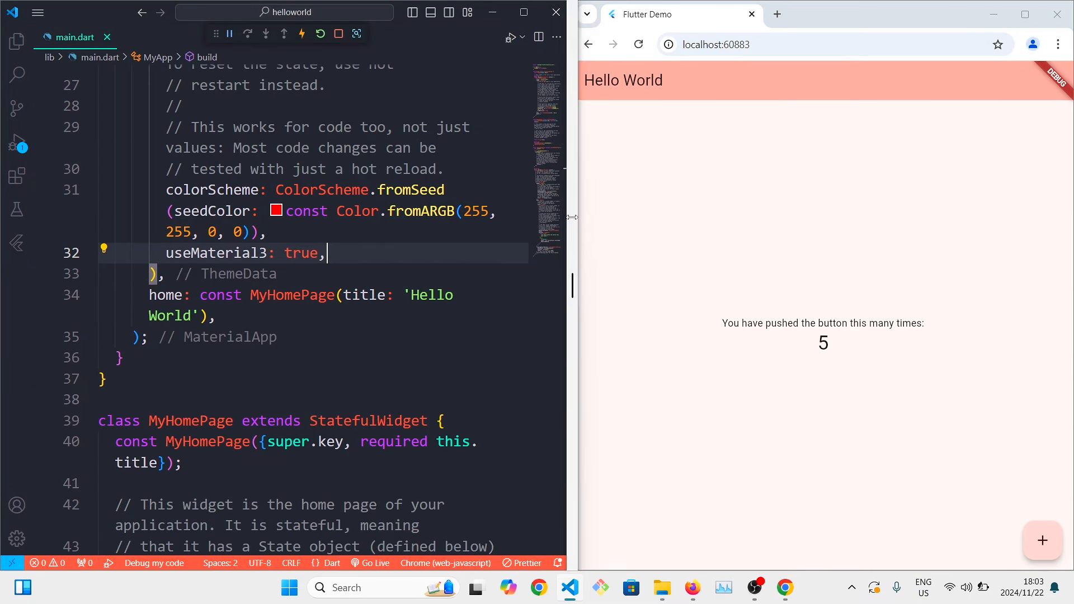
pyautogui.moveTo(570, 364); pyautogui.dragTo(565, 360)
pyautogui.scroll(3, 394, 311)
pyautogui.scroll(8, 395, 311)
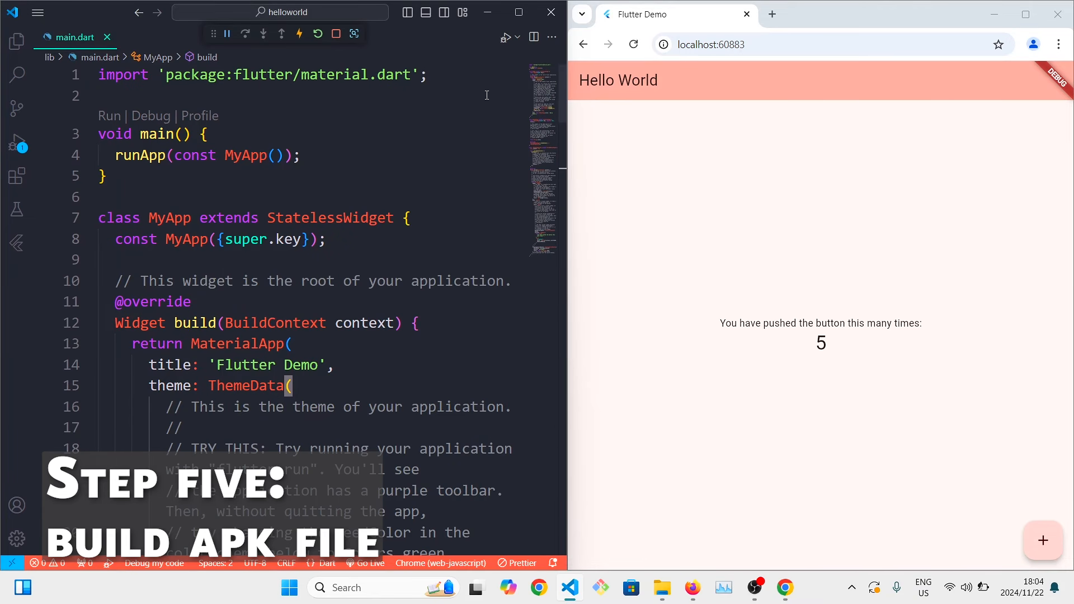
# Switch to Git Bash and change the working directory to the Flutter apps folder on the Desktop.
pyautogui.click(994, 13)
pyautogui.click(600, 587)
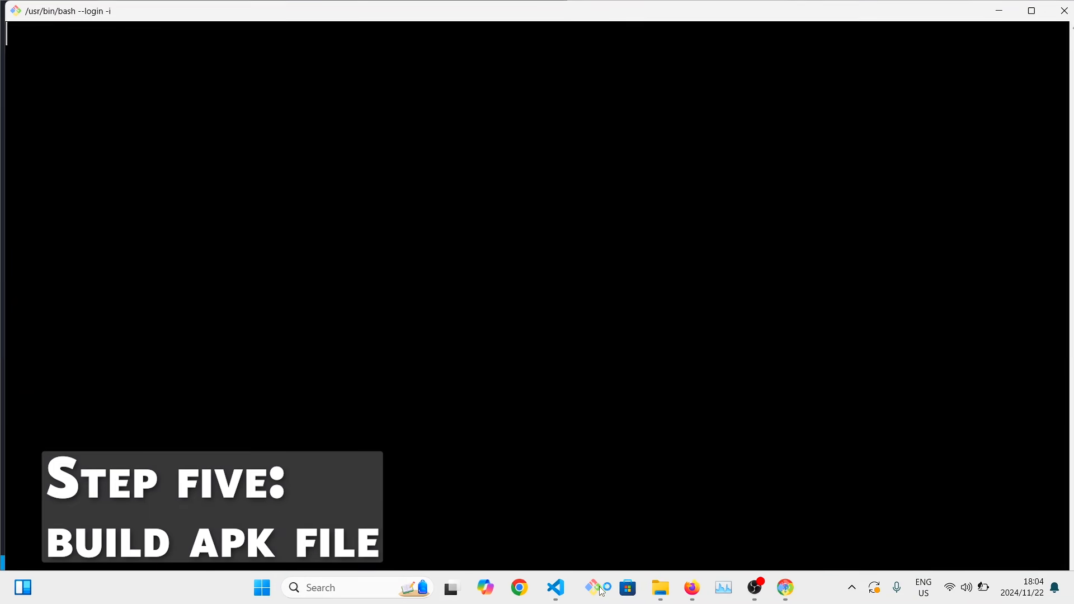
pyautogui.write('cd')
pyautogui.click(998, 10)
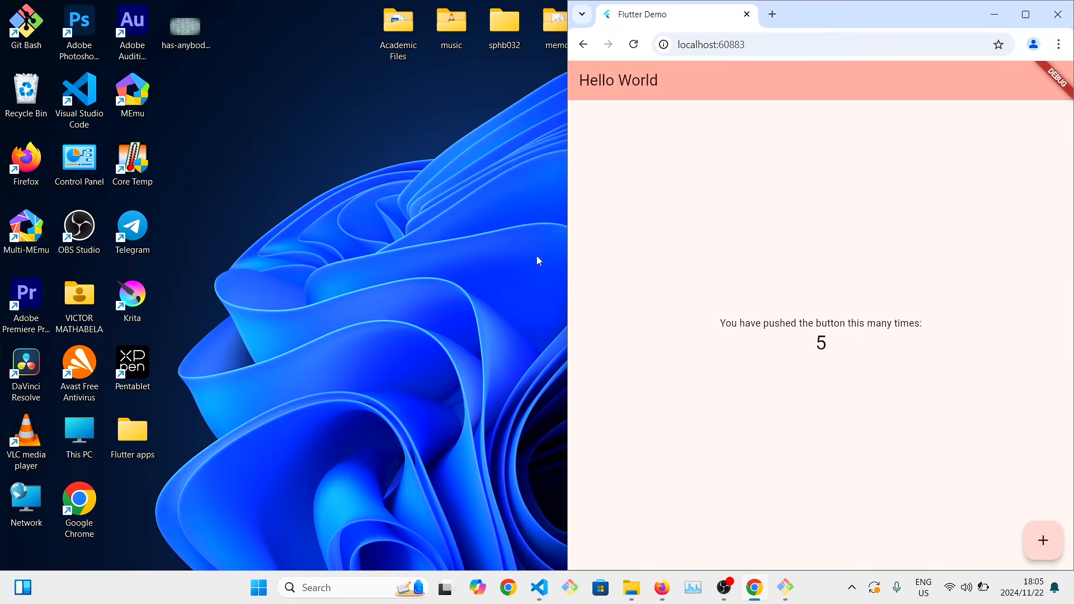
pyautogui.moveTo(143, 438); pyautogui.dragTo(436, 295)
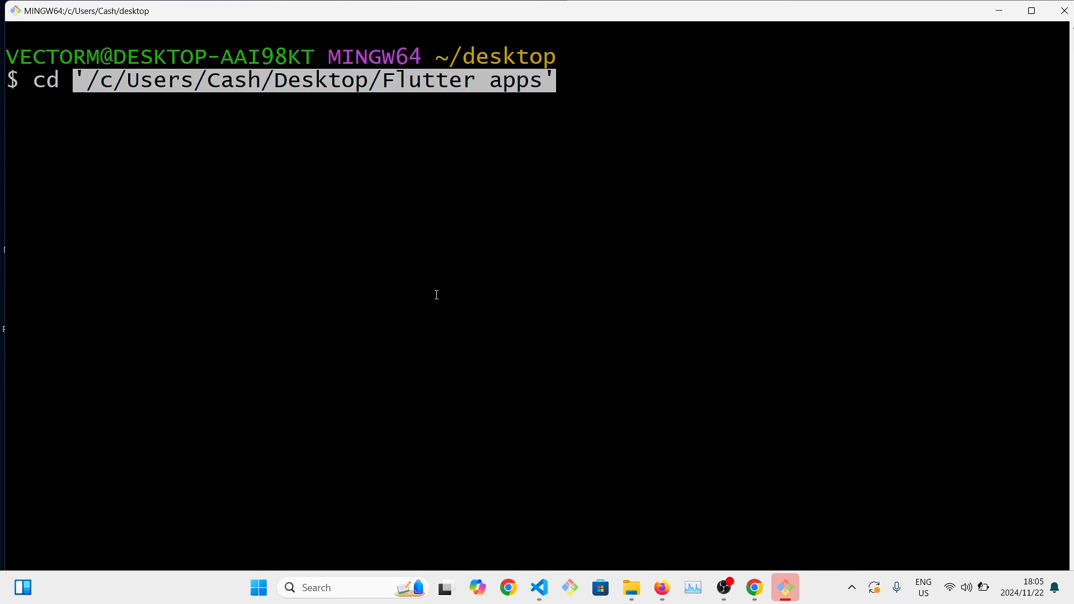
pyautogui.press('Return')
# List the contents of Flutter apps with ls and change into the helloworld directory.
pyautogui.write('c')
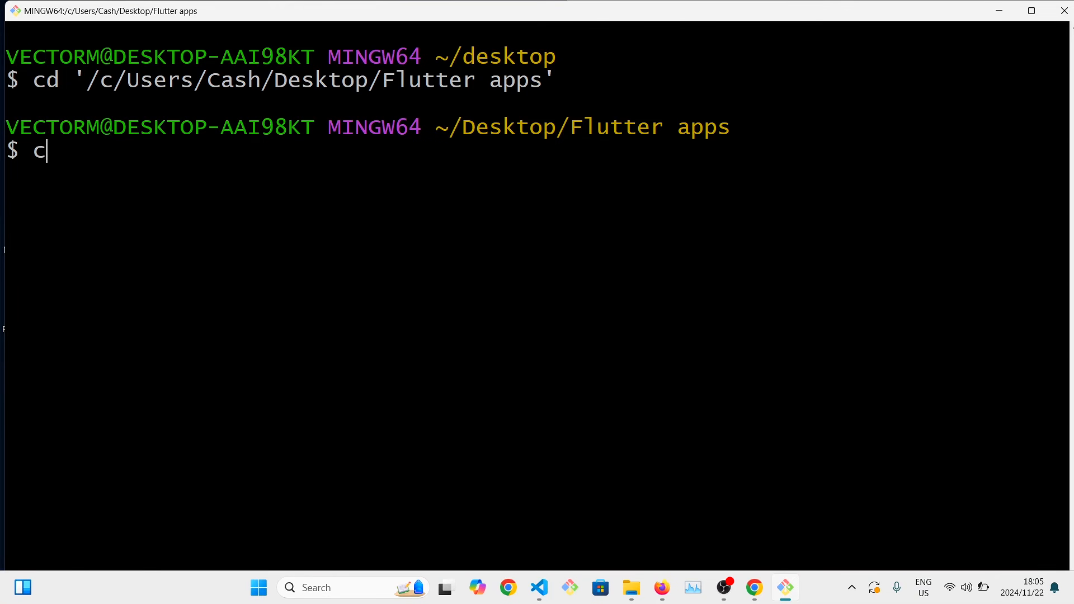
pyautogui.press('BackSpace')
pyautogui.write('ls')
pyautogui.press('Return')
pyautogui.write('cd hel')
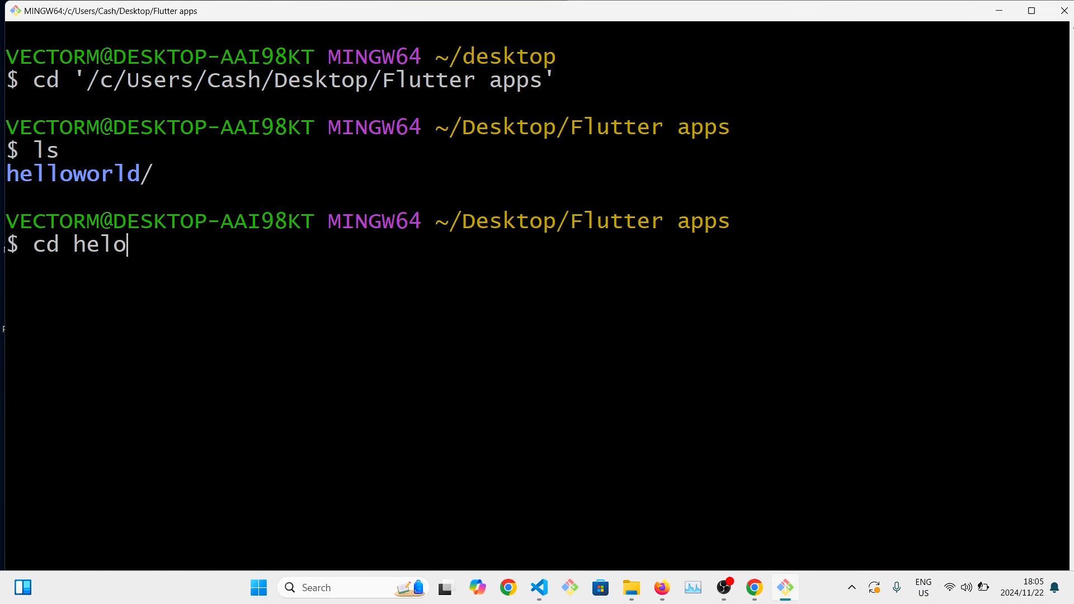
pyautogui.write('loworld')
pyautogui.press('Return')
# Clear the terminal and list the files of the helloworld project with ls.
pyautogui.write('cle')
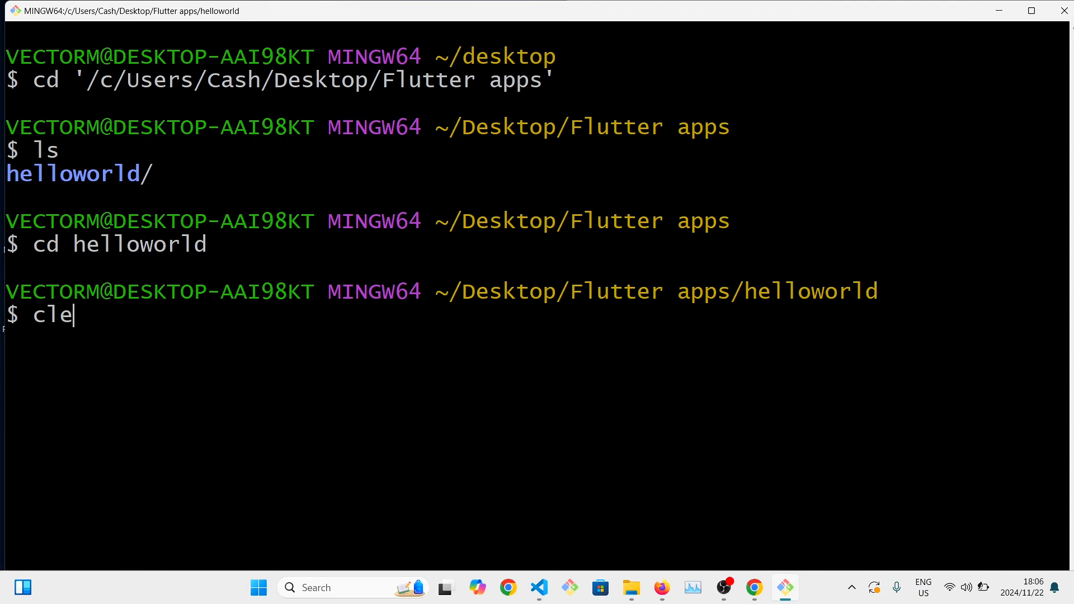
pyautogui.write('ar')
pyautogui.press('Return')
pyautogui.write('ls')
pyautogui.press('Return')
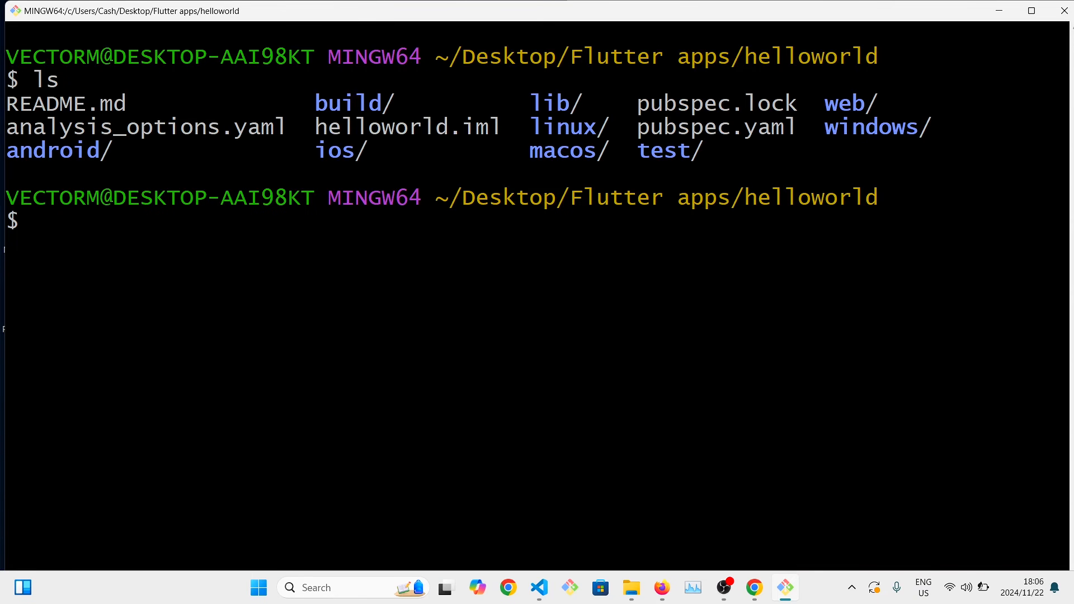
# Start the APK build with flutter build apk and close the Chrome window running the app.
pyautogui.write('flutter build apk')
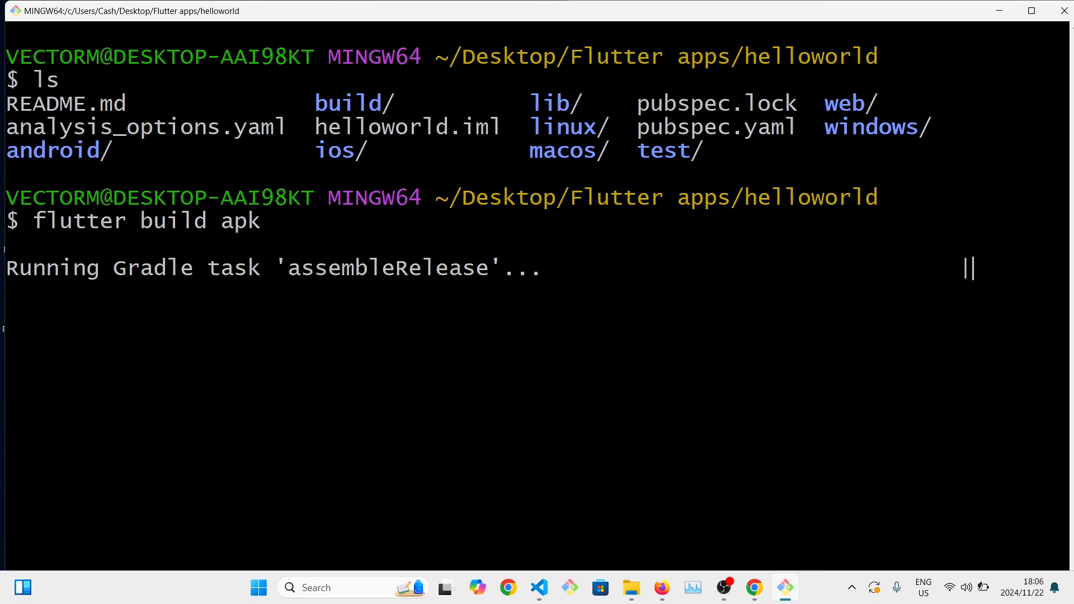
pyautogui.moveTo(342, 269); pyautogui.dragTo(463, 272)
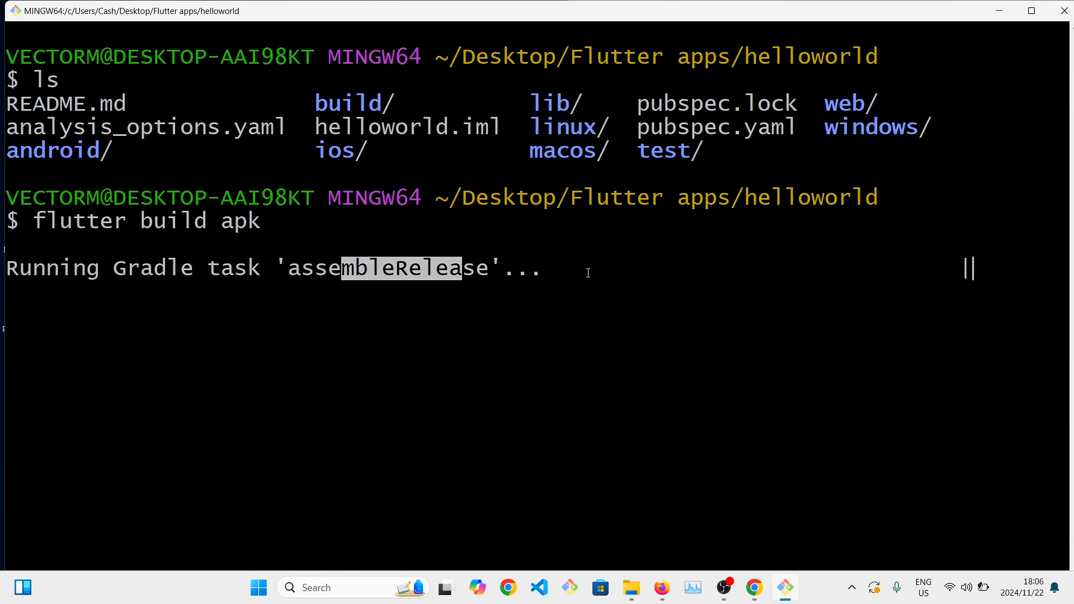
pyautogui.moveTo(233, 269); pyautogui.dragTo(532, 312)
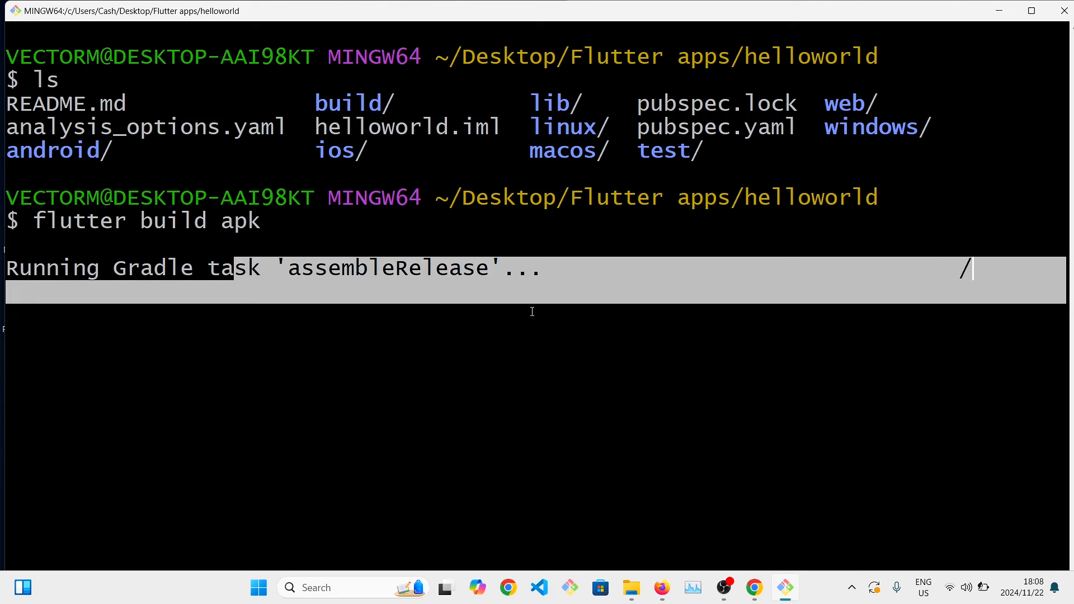
pyautogui.click(532, 312)
pyautogui.doubleClick(402, 409)
pyautogui.click(755, 587)
pyautogui.click(1043, 12)
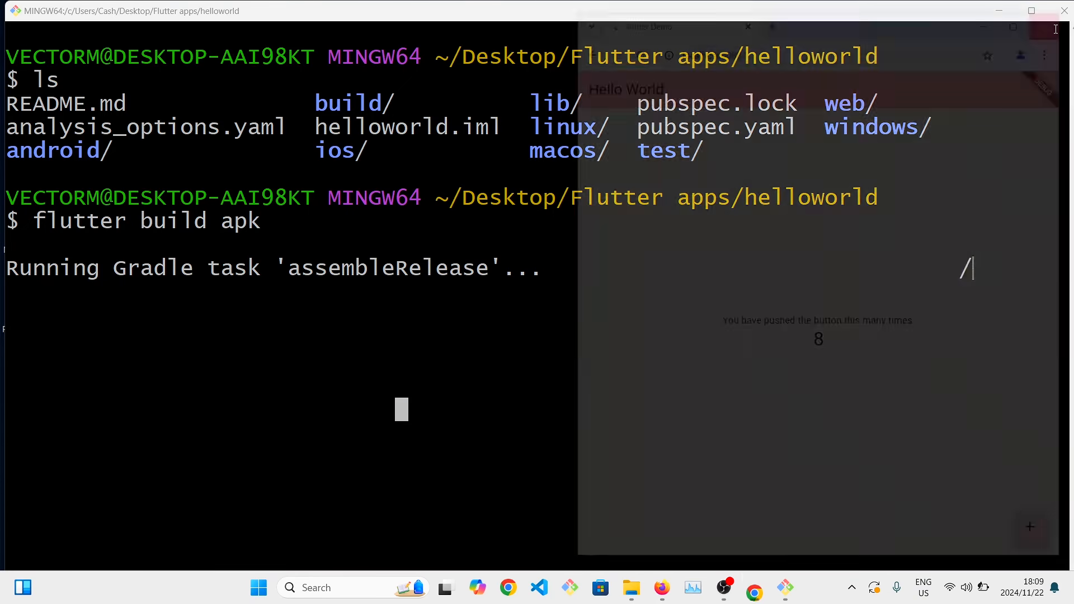
# Show the terminal full screen and read the APK build output through to its end.
pyautogui.moveTo(799, 198); pyautogui.dragTo(974, 268)
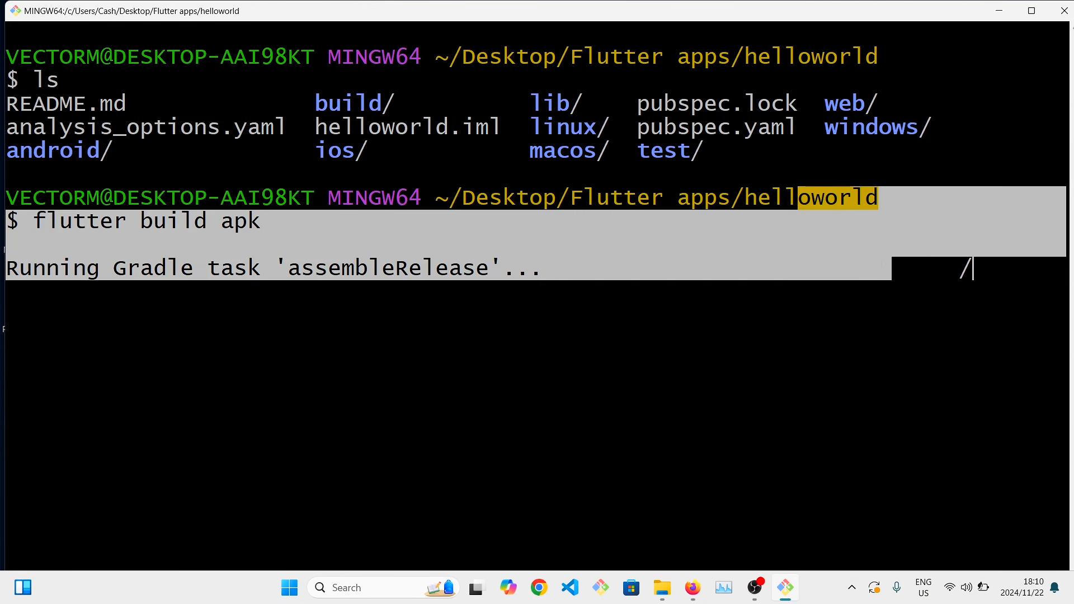
pyautogui.click(883, 264)
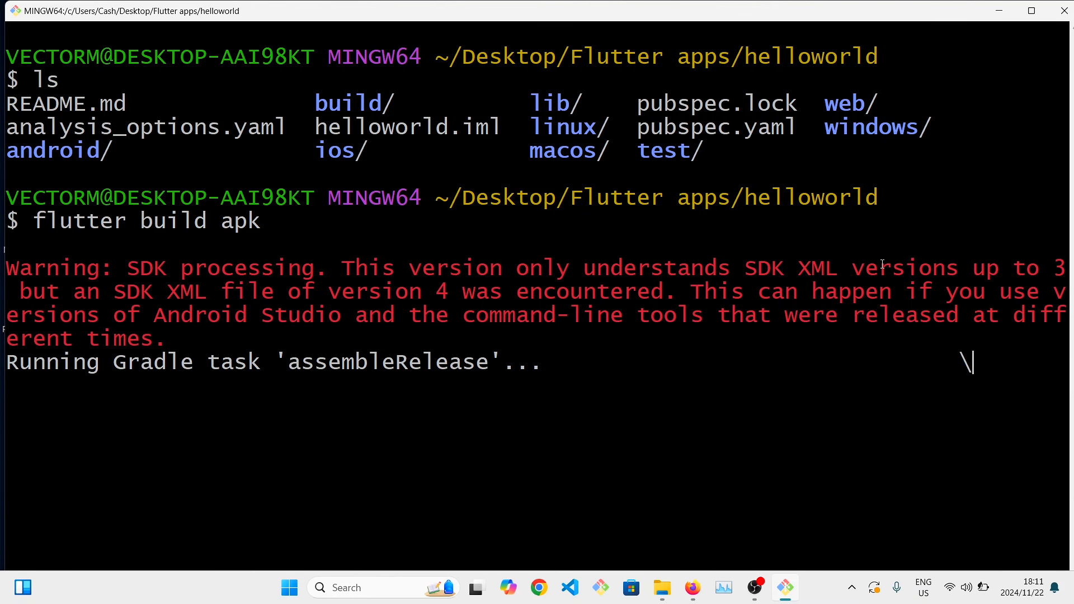
pyautogui.hotkey('alt', 'Return')
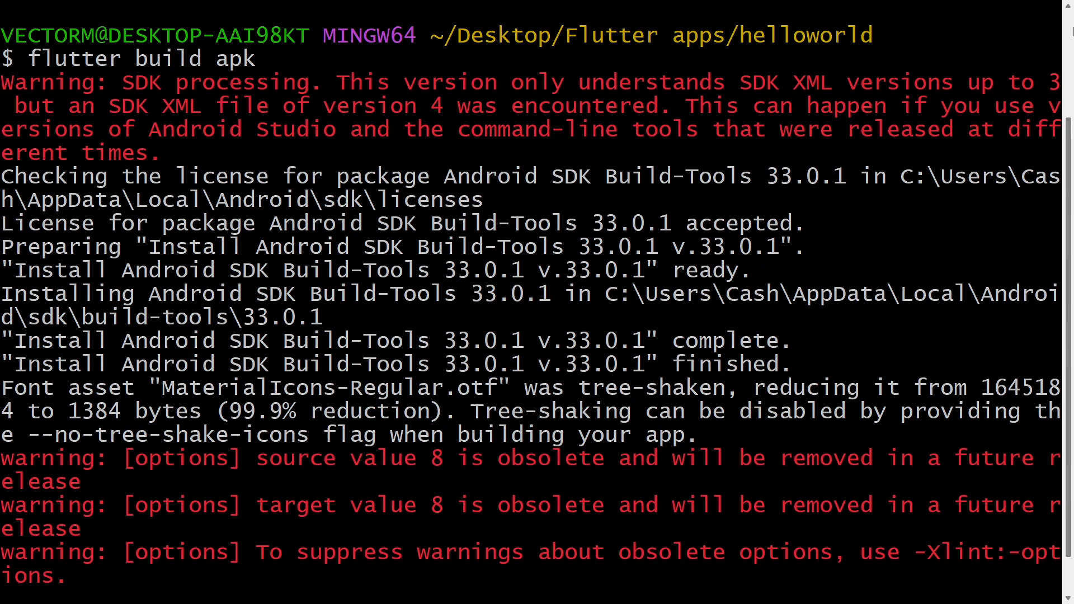
pyautogui.scroll(-2, 1022, 50)
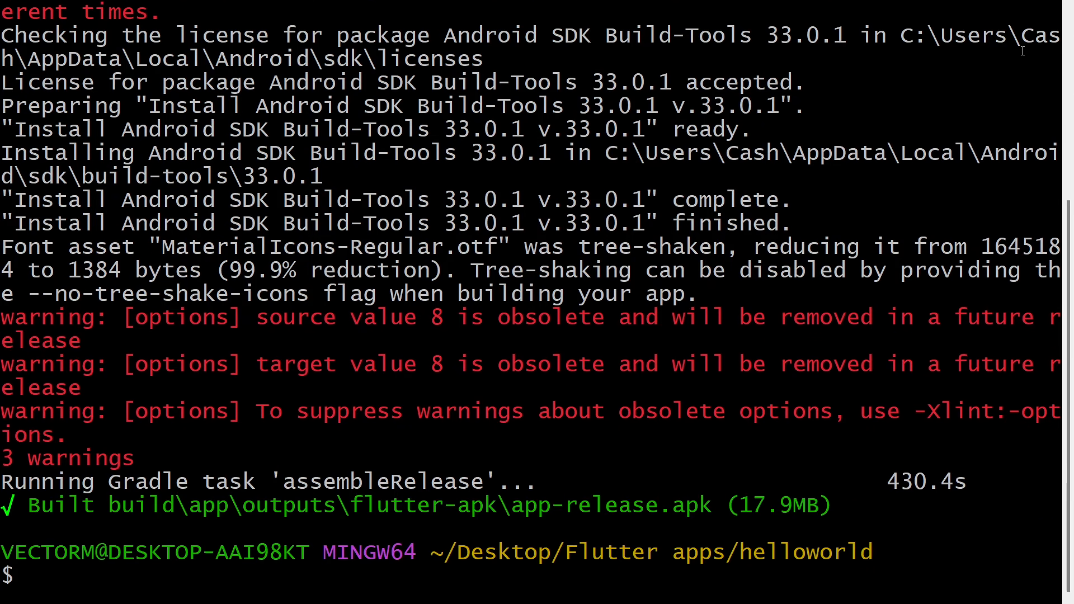
# Return the terminal from full screen to a normal window and close it.
pyautogui.moveTo(302, 482); pyautogui.dragTo(481, 475)
pyautogui.moveTo(155, 411); pyautogui.dragTo(464, 393)
pyautogui.moveTo(337, 365); pyautogui.dragTo(348, 364)
pyautogui.rightClick(666, 145)
pyautogui.click(739, 307)
pyautogui.rightClick(888, 162)
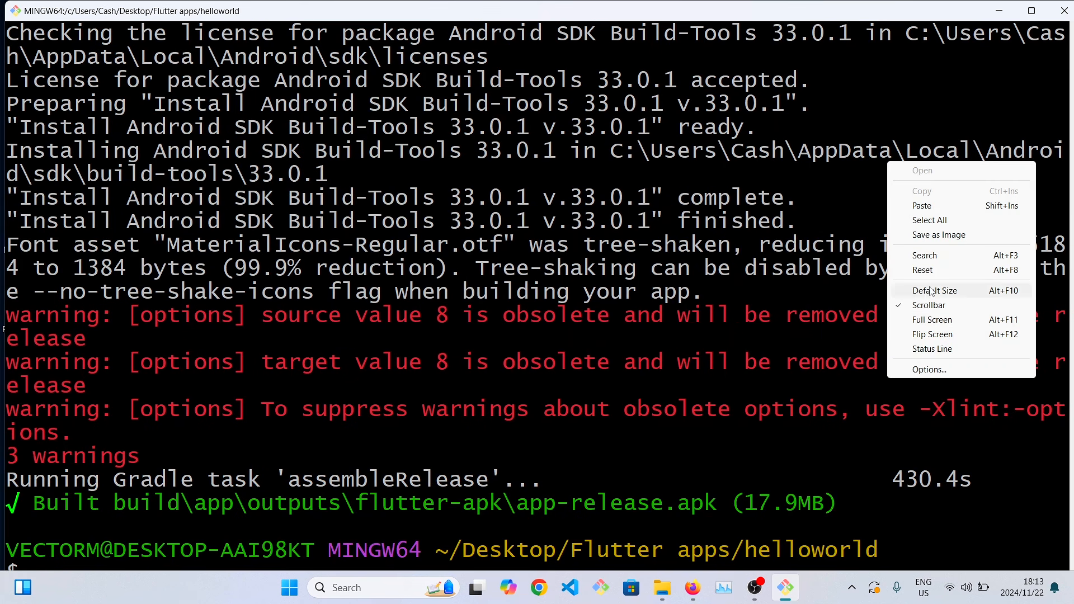
pyautogui.click(929, 290)
pyautogui.rightClick(781, 226)
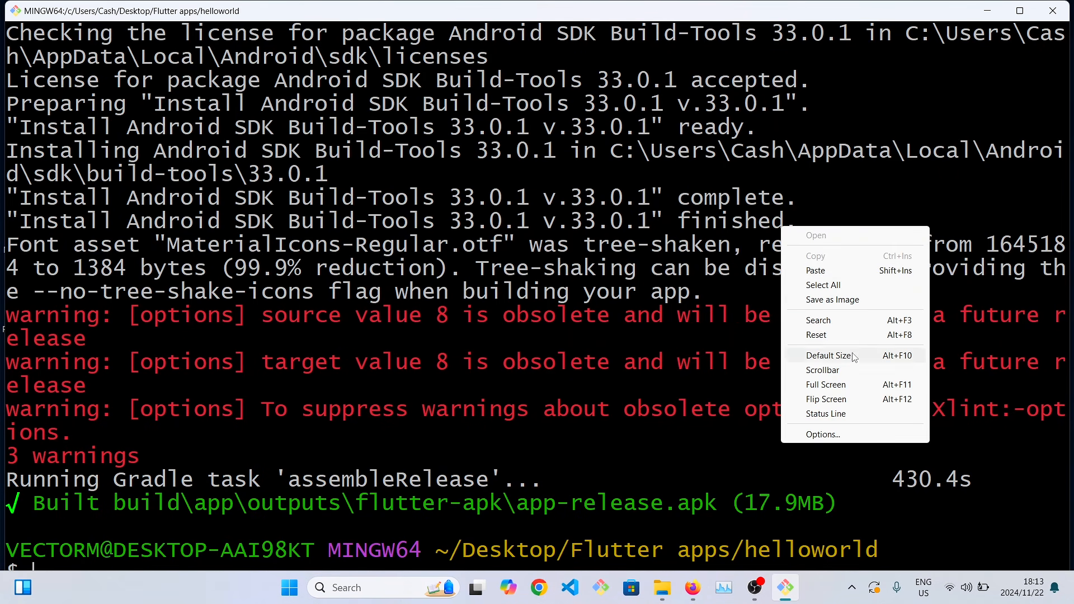
pyautogui.click(853, 415)
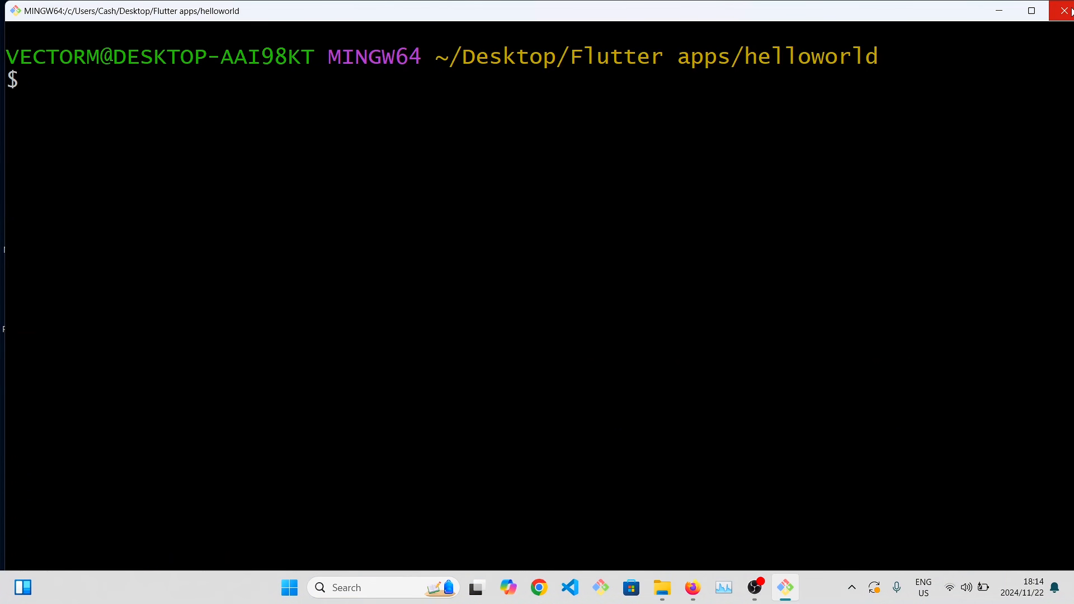
pyautogui.click(1057, 9)
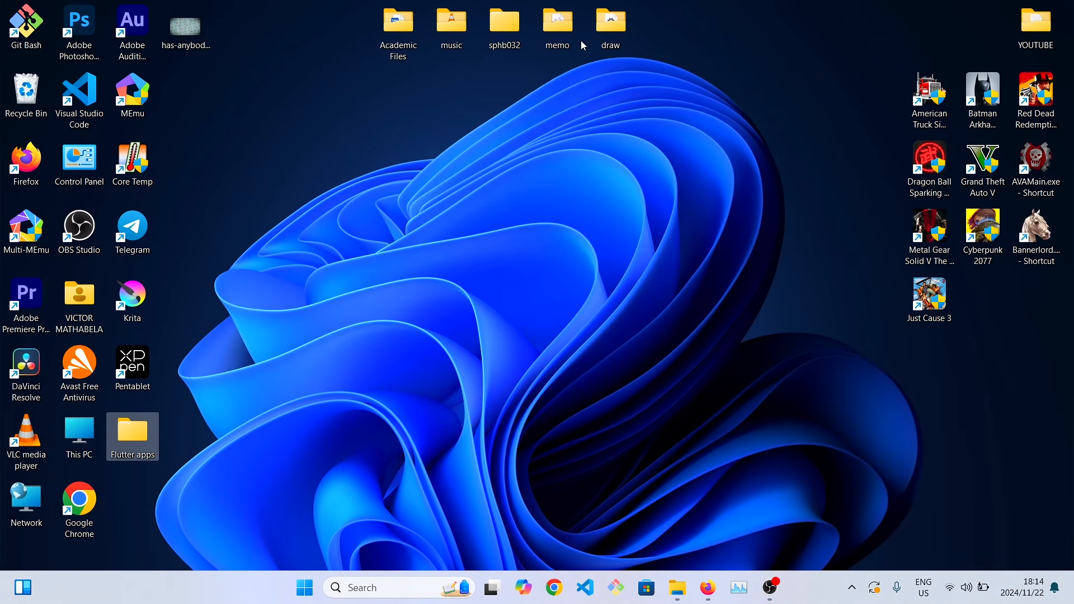
# Open the folder Flutter apps\helloworld\build\app\outputs\apk\release in a maximized window and select app-release.apk.
pyautogui.doubleClick(145, 434)
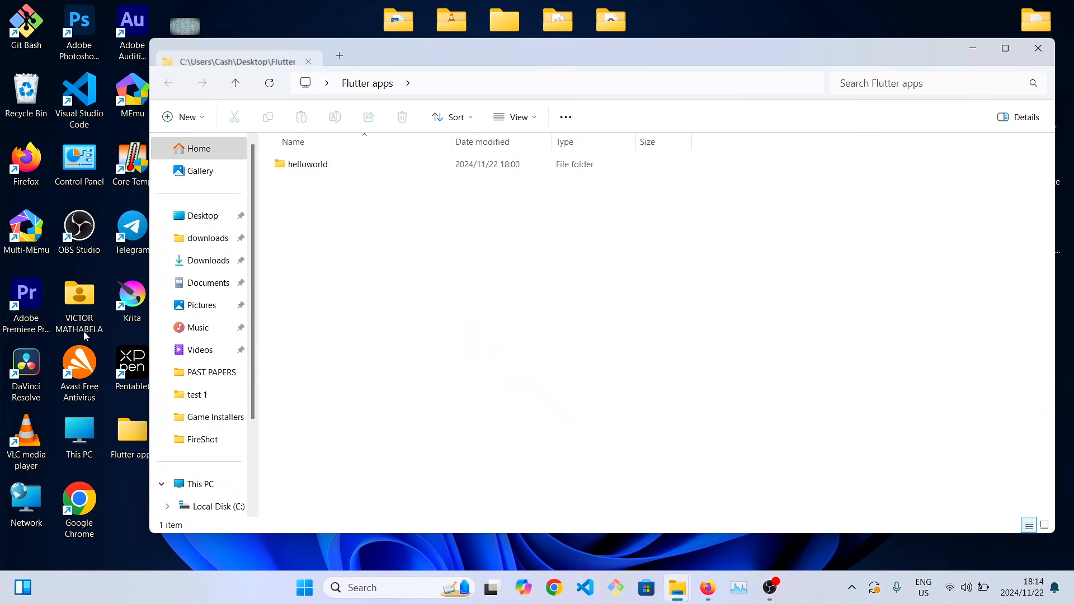
pyautogui.doubleClick(308, 164)
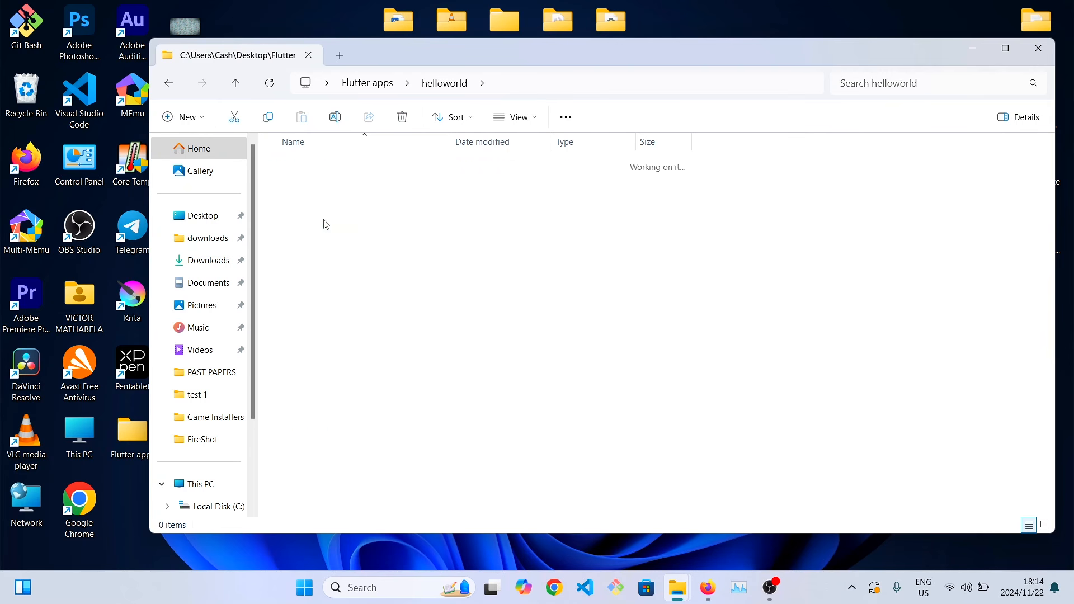
pyautogui.doubleClick(326, 225)
pyautogui.doubleClick(326, 184)
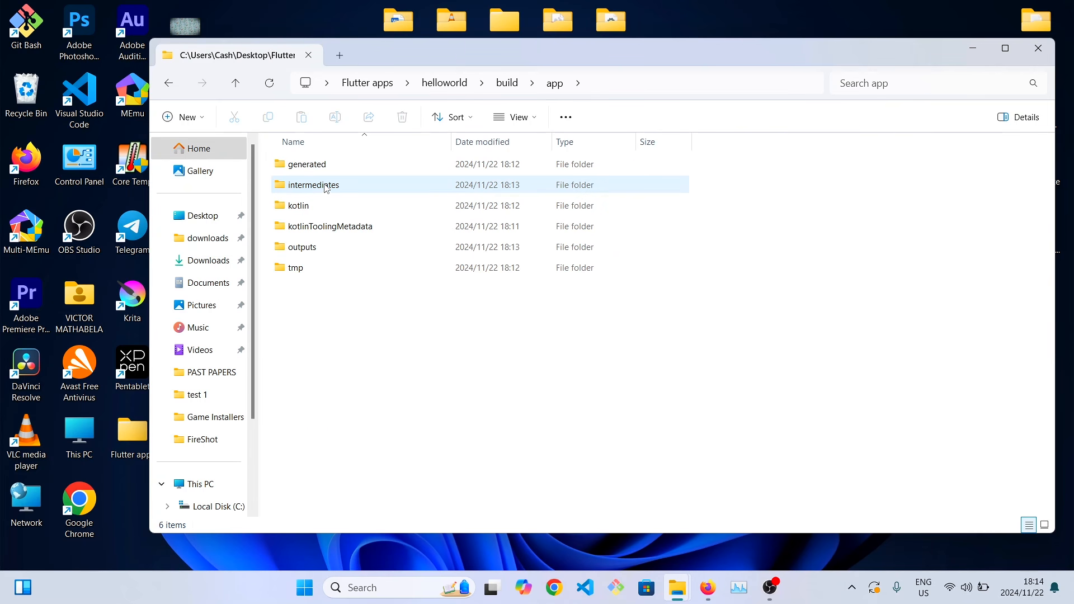
pyautogui.doubleClick(326, 248)
pyautogui.doubleClick(314, 167)
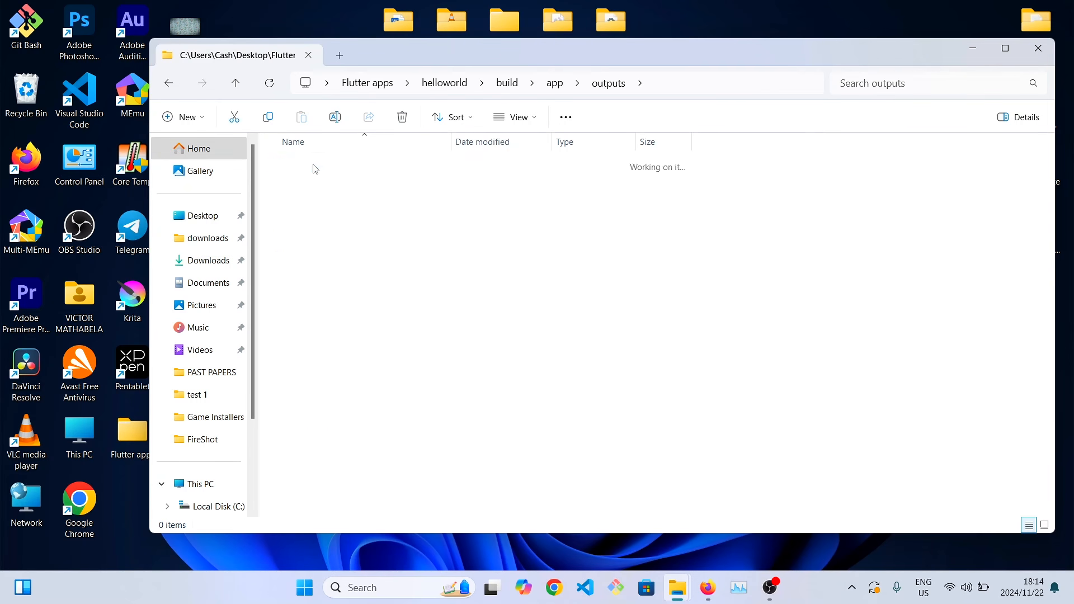
pyautogui.doubleClick(315, 166)
pyautogui.click(379, 168)
pyautogui.click(1005, 50)
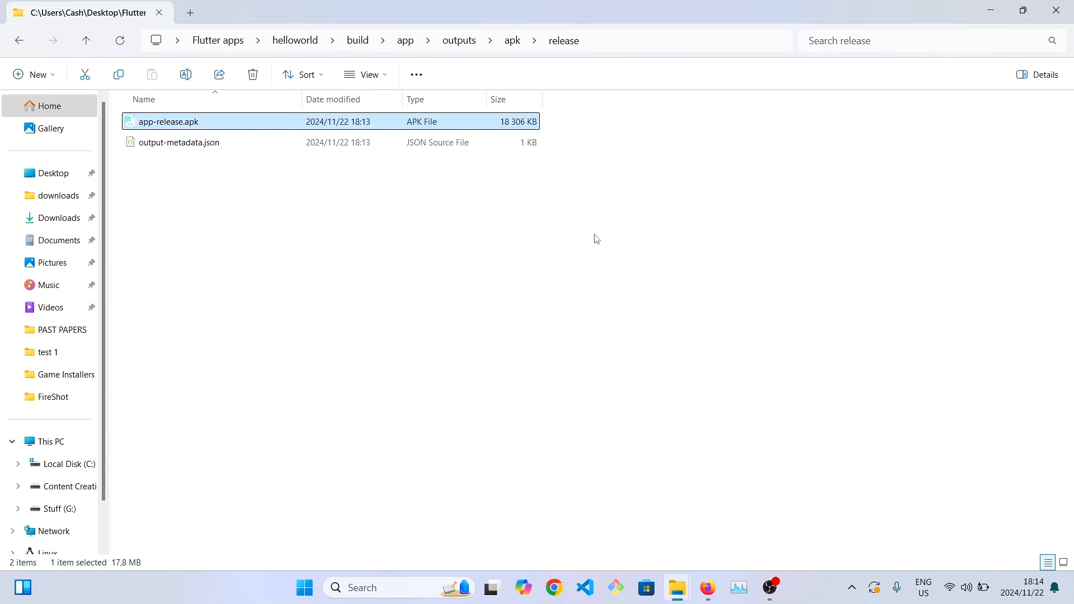
# Open app-release.apk with the MEmu Android emulator and launch the helloworld app there.
pyautogui.rightClick(595, 237)
pyautogui.moveTo(616, 254)
pyautogui.click(828, 274)
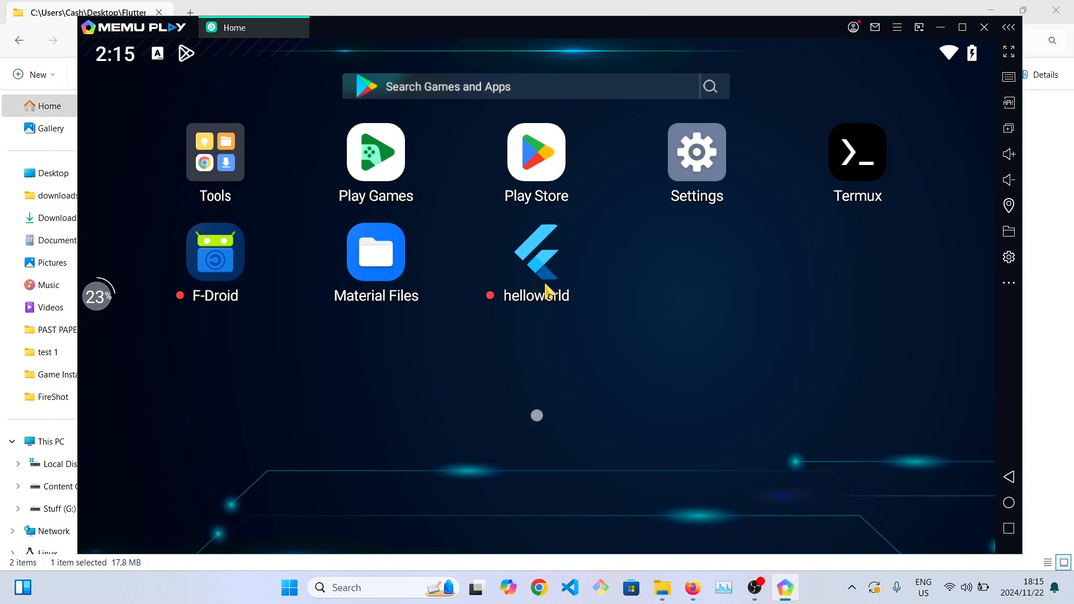
pyautogui.click(545, 286)
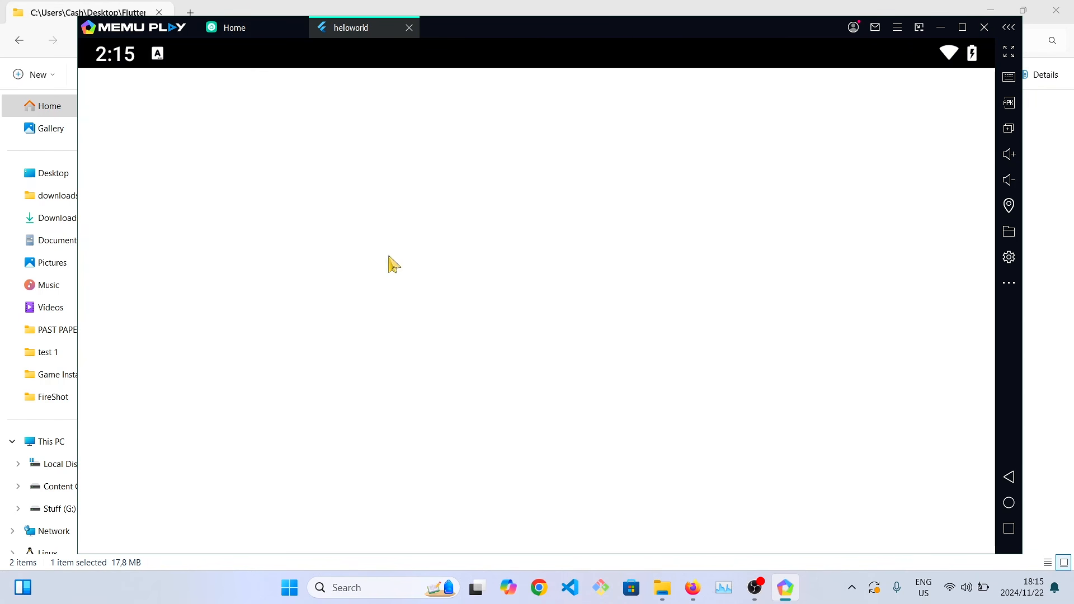
# Test the Hello World app's counter by adding to it repeatedly, with the emulator window maximized partway through.
pyautogui.click(940, 503)
pyautogui.click(941, 506)
pyautogui.click(941, 506)
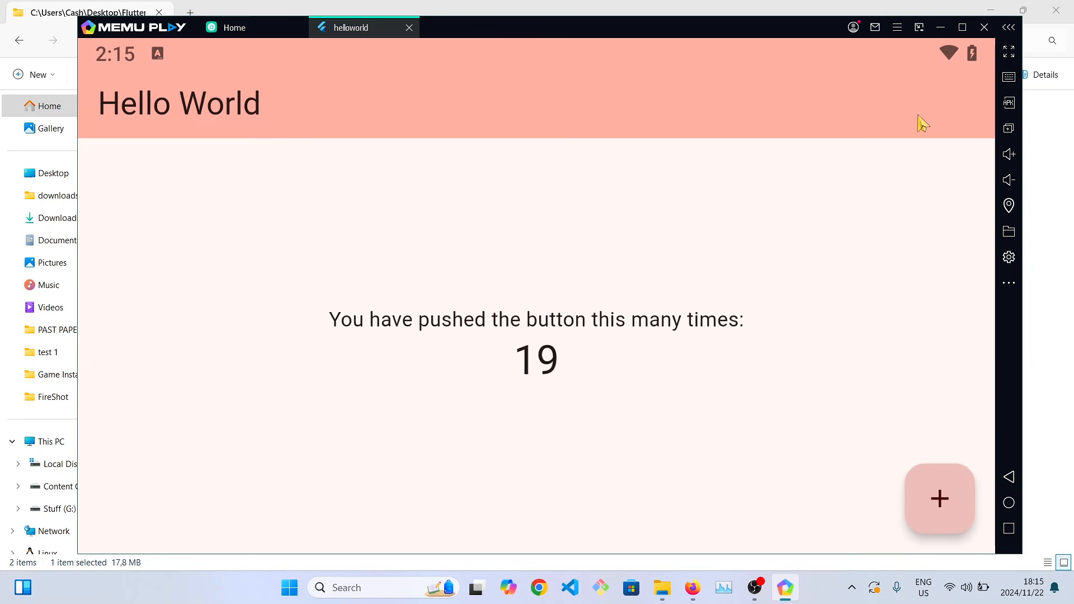
pyautogui.click(963, 27)
pyautogui.click(949, 509)
pyautogui.click(951, 509)
pyautogui.click(951, 510)
pyautogui.click(951, 510)
pyautogui.click(952, 511)
pyautogui.click(952, 511)
pyautogui.click(952, 511)
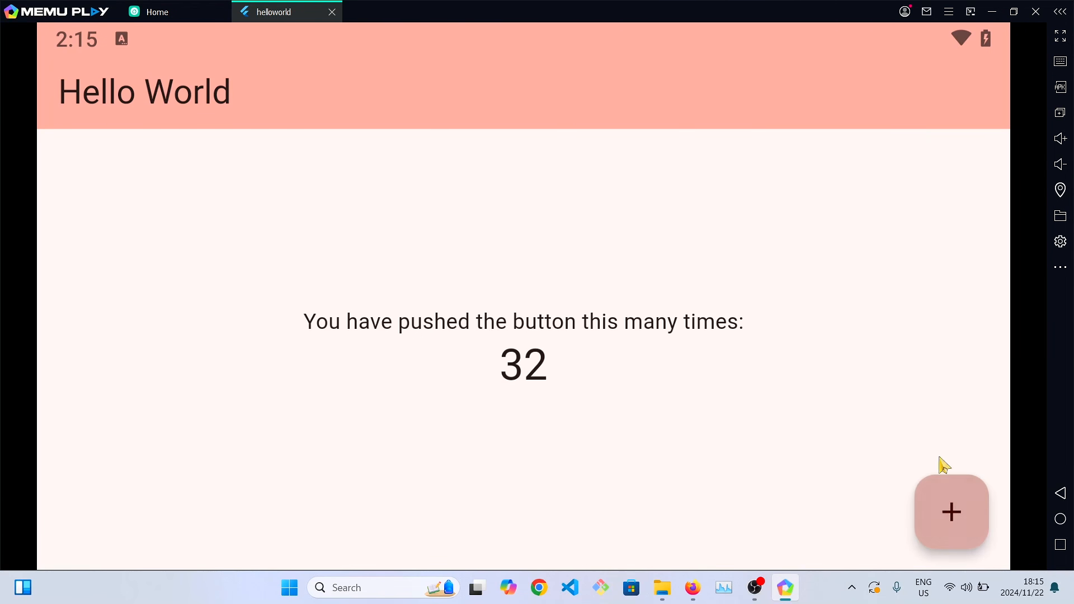
pyautogui.click(1071, 273)
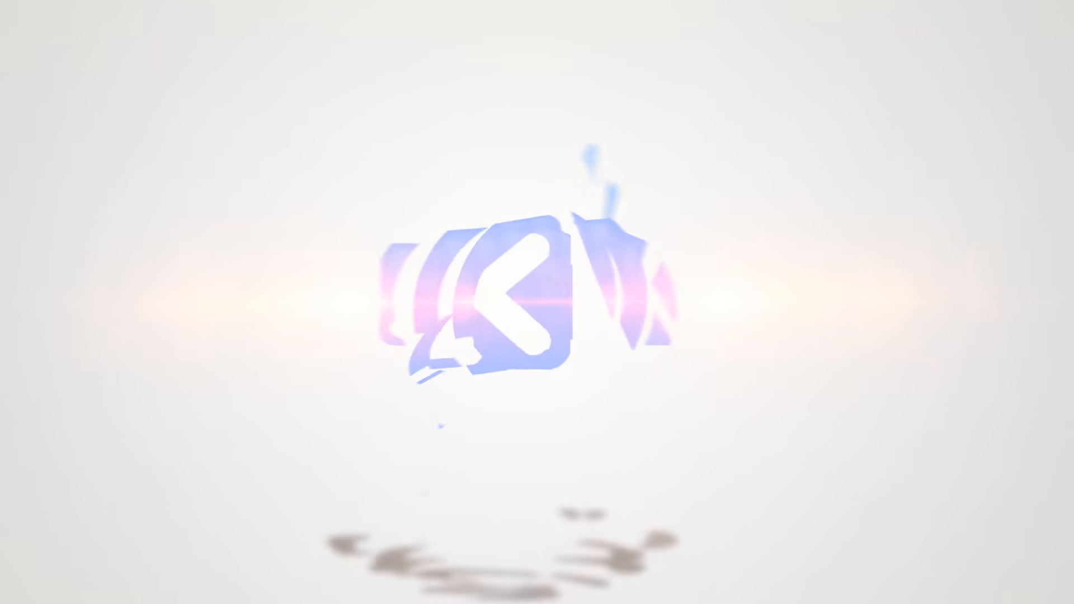